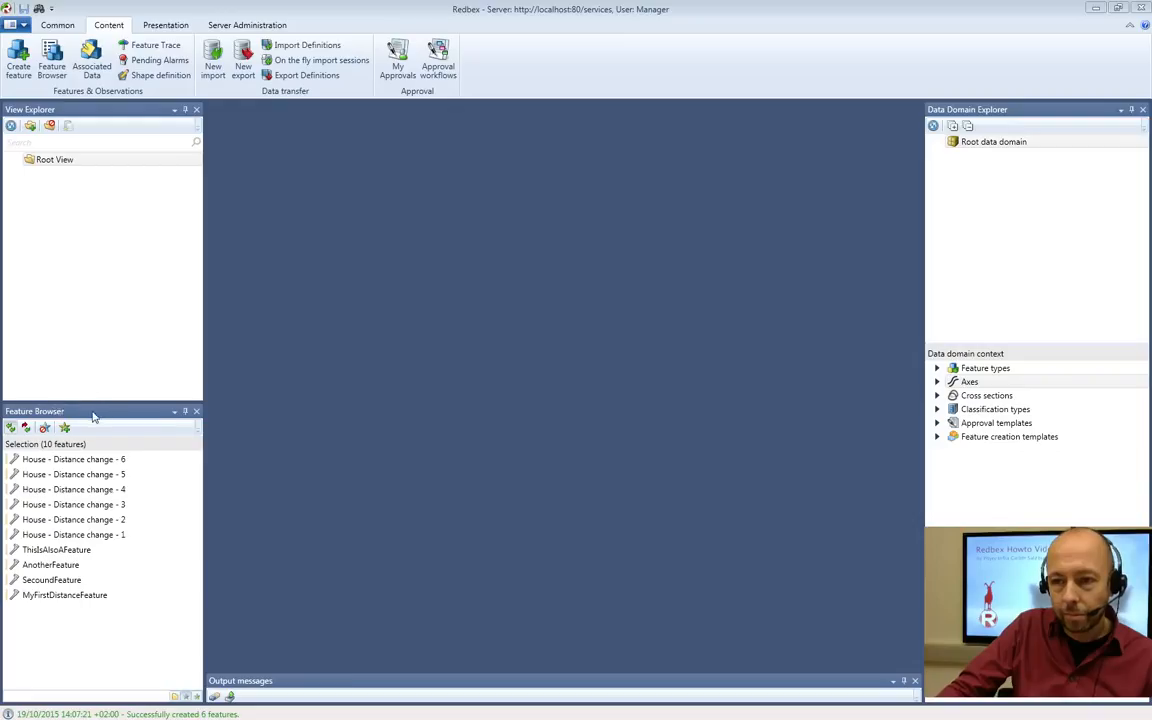
Undock the Feature Browser and place it as a floating window over the central workspace.
left_click_drag(354, 380, 414, 210)
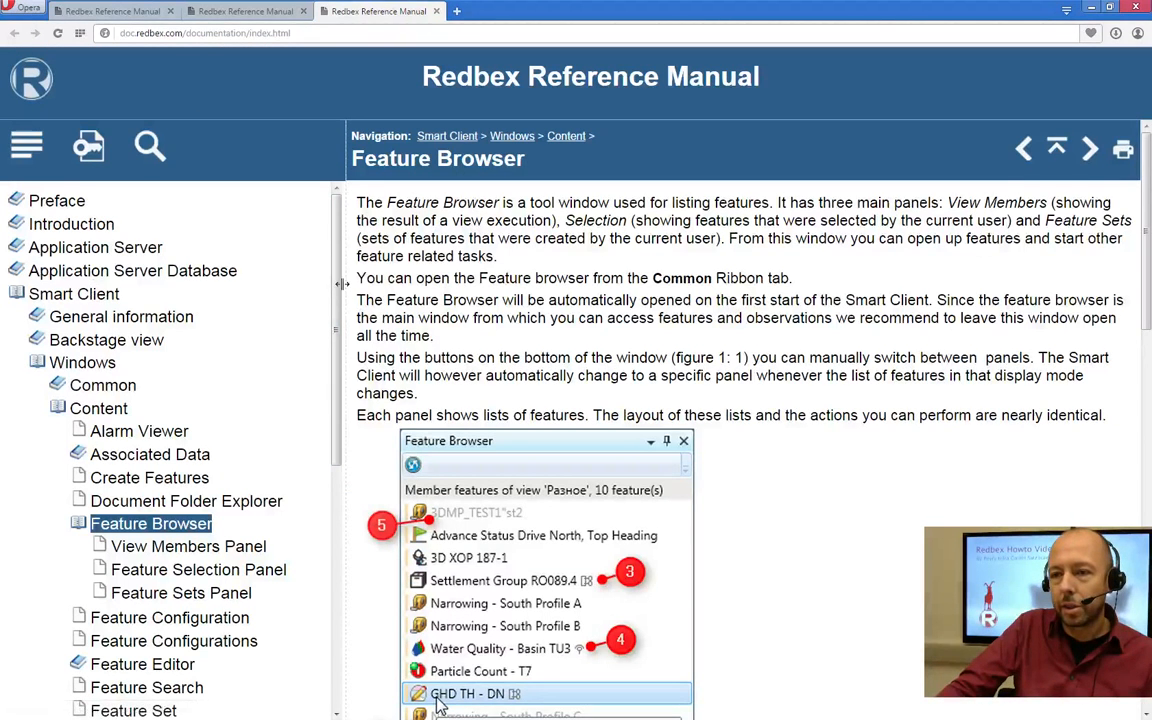
Open the Feature Selection Panel page under Feature Browser in the Redbex Reference Manual in the browser.
left_click_drag(336, 284, 336, 348)
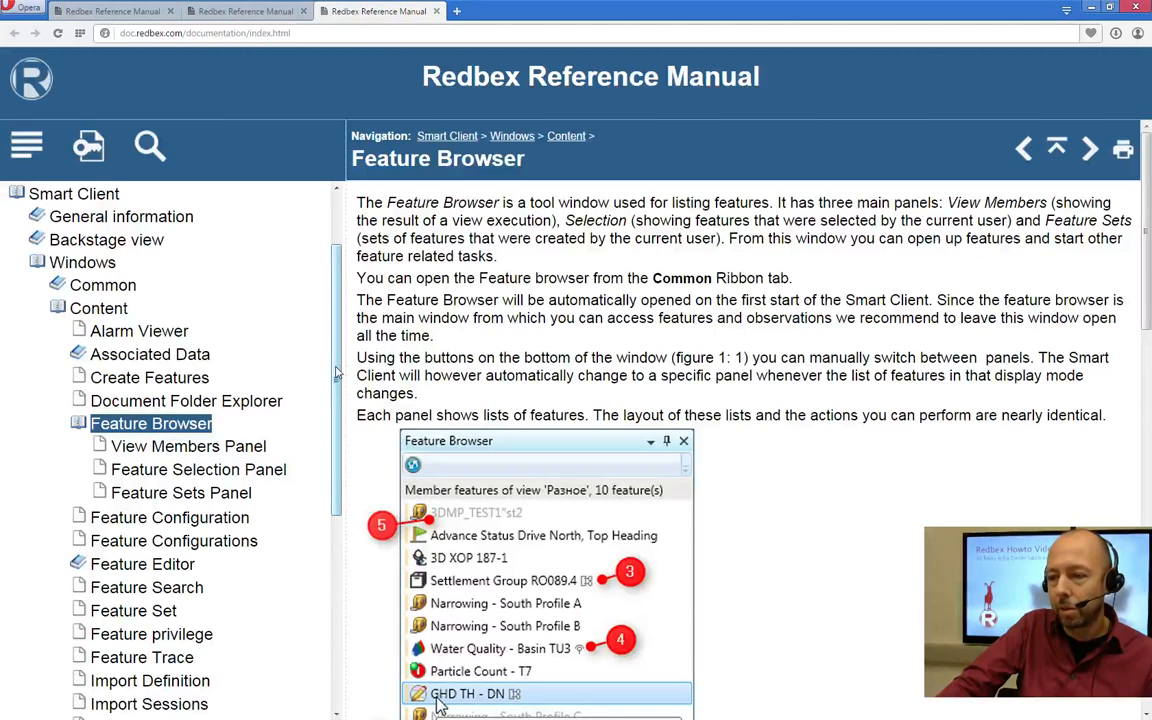
left_click_drag(337, 373, 337, 398)
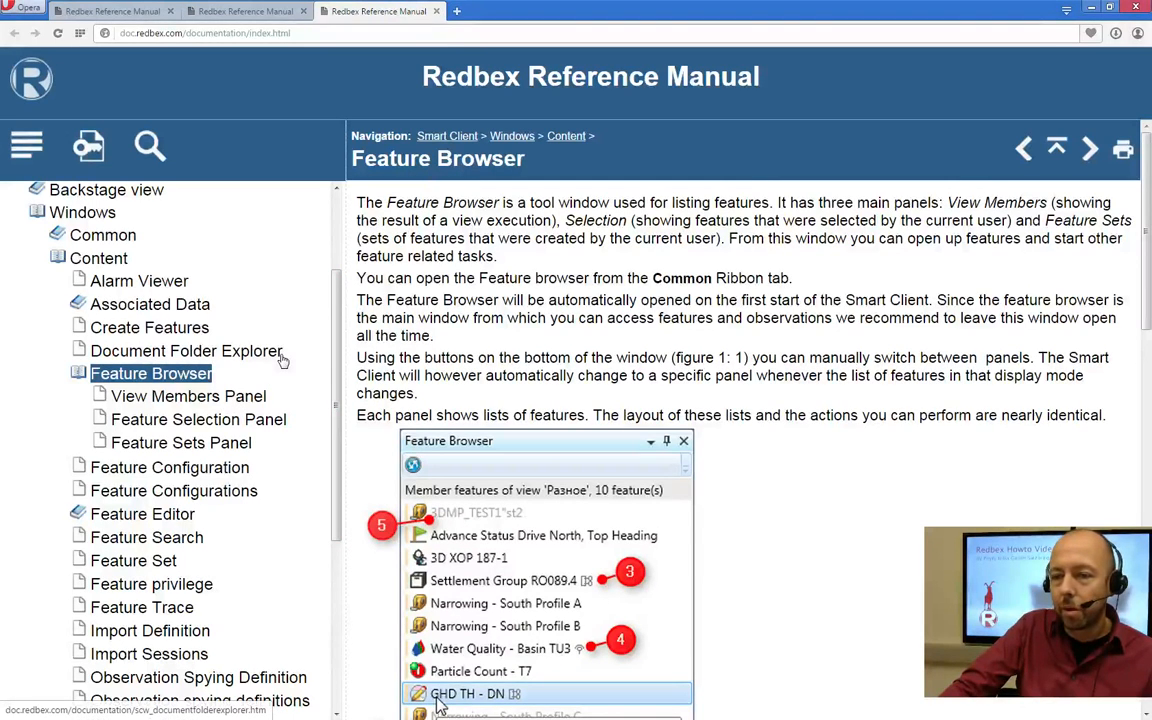
left_click(244, 421)
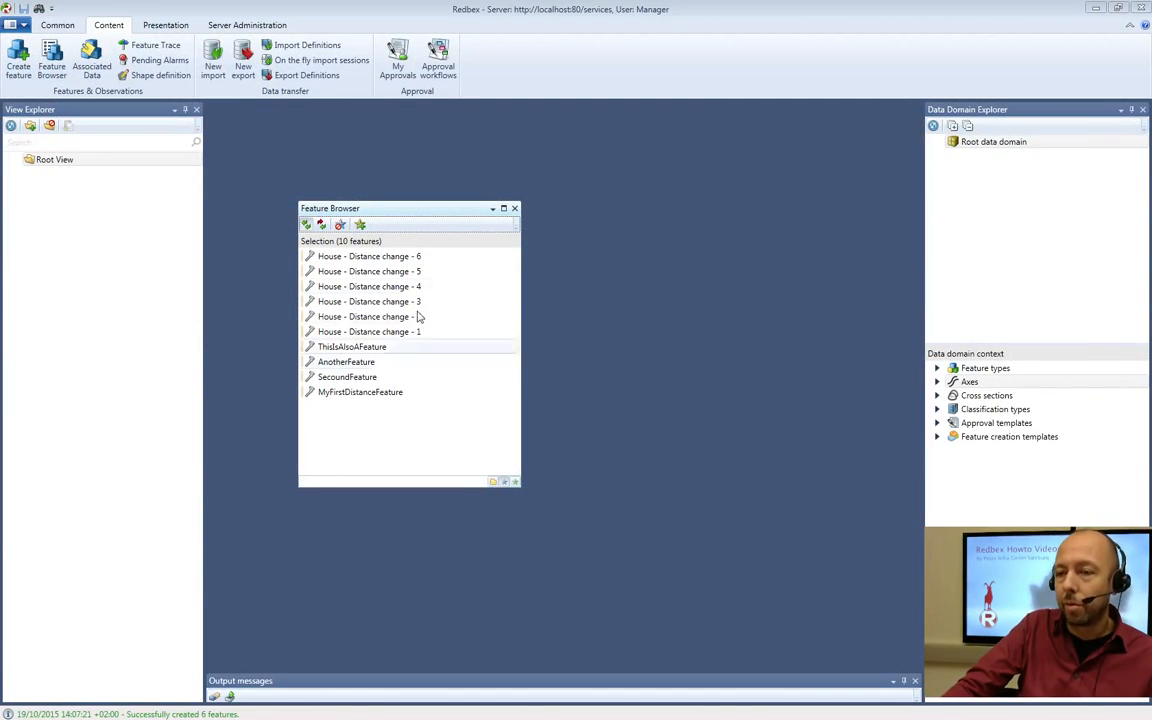
Switch back to Redbex, clear all features from the Feature Browser's current selection and reposition its floating window.
mouse_move(451, 254)
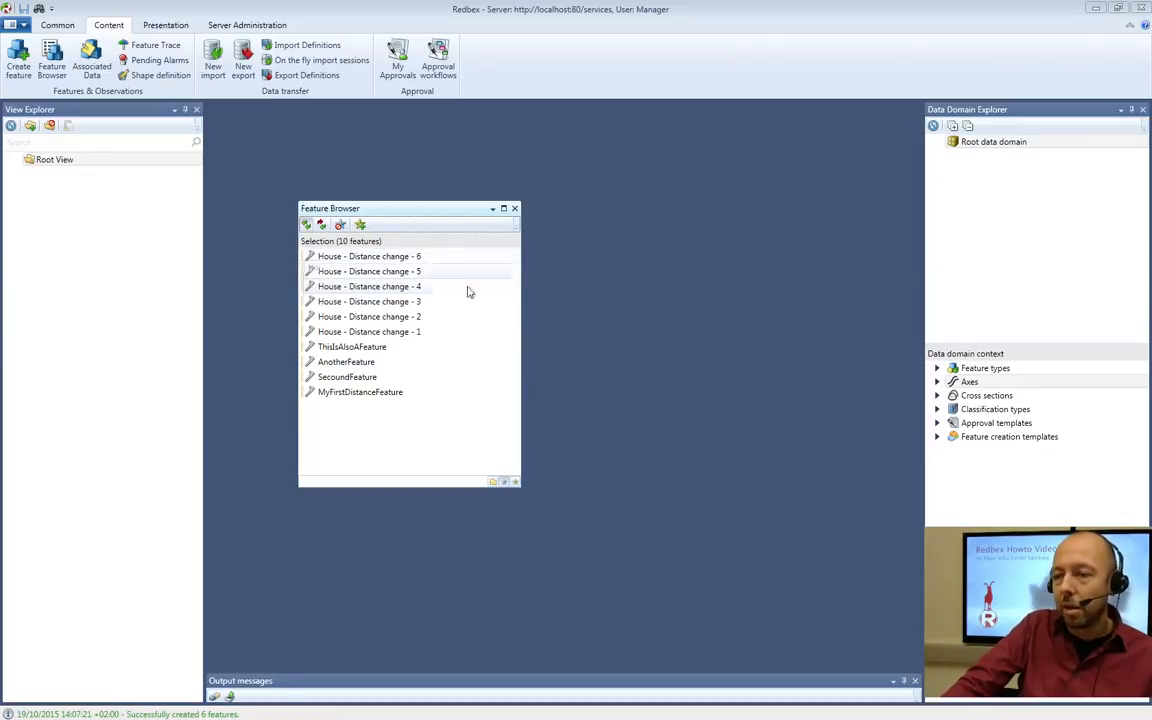
mouse_move(479, 343)
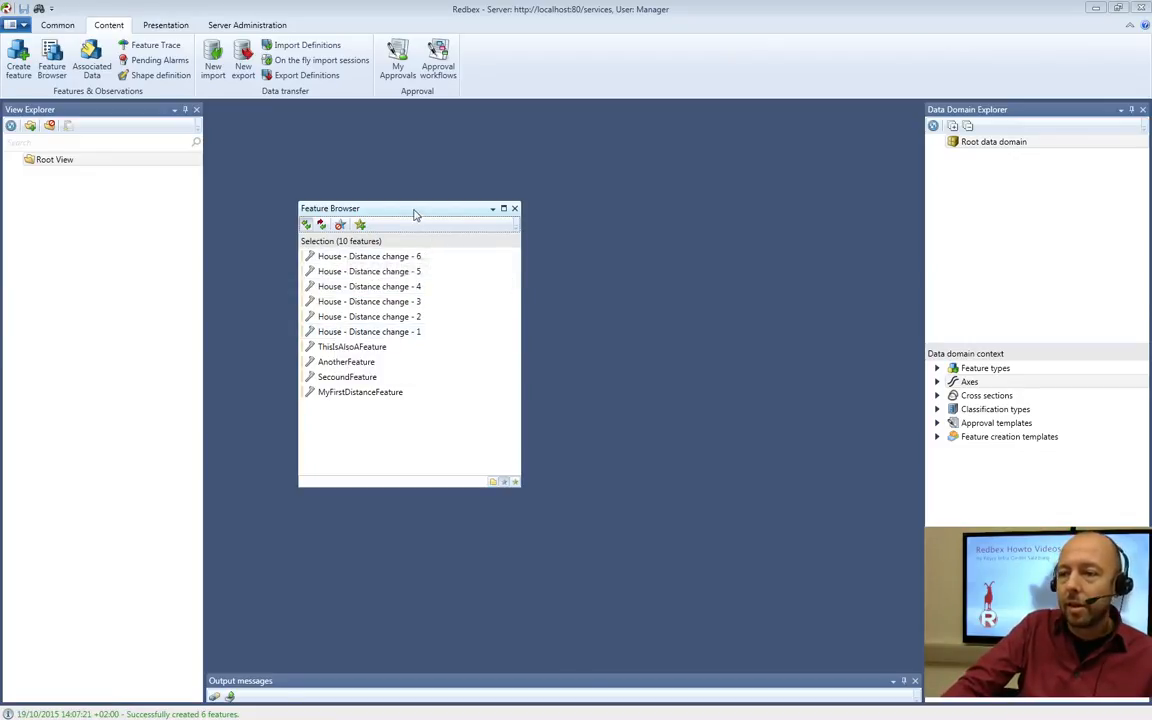
left_click_drag(417, 213, 409, 204)
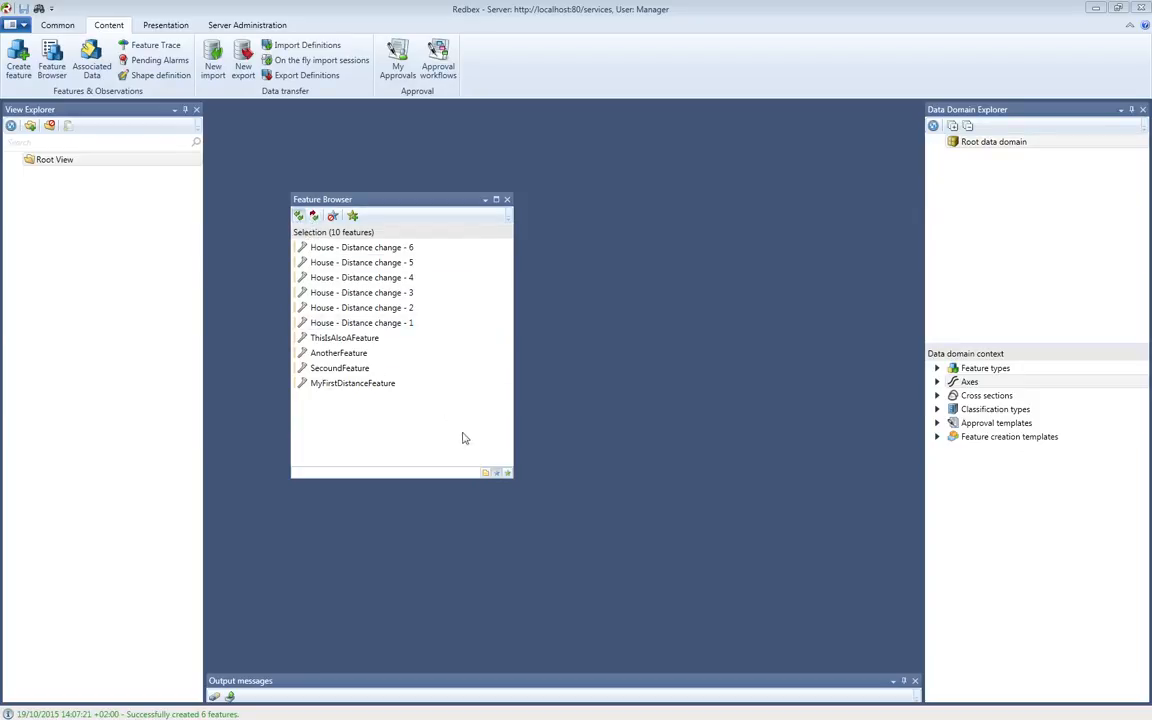
mouse_move(327, 258)
mouse_move(393, 392)
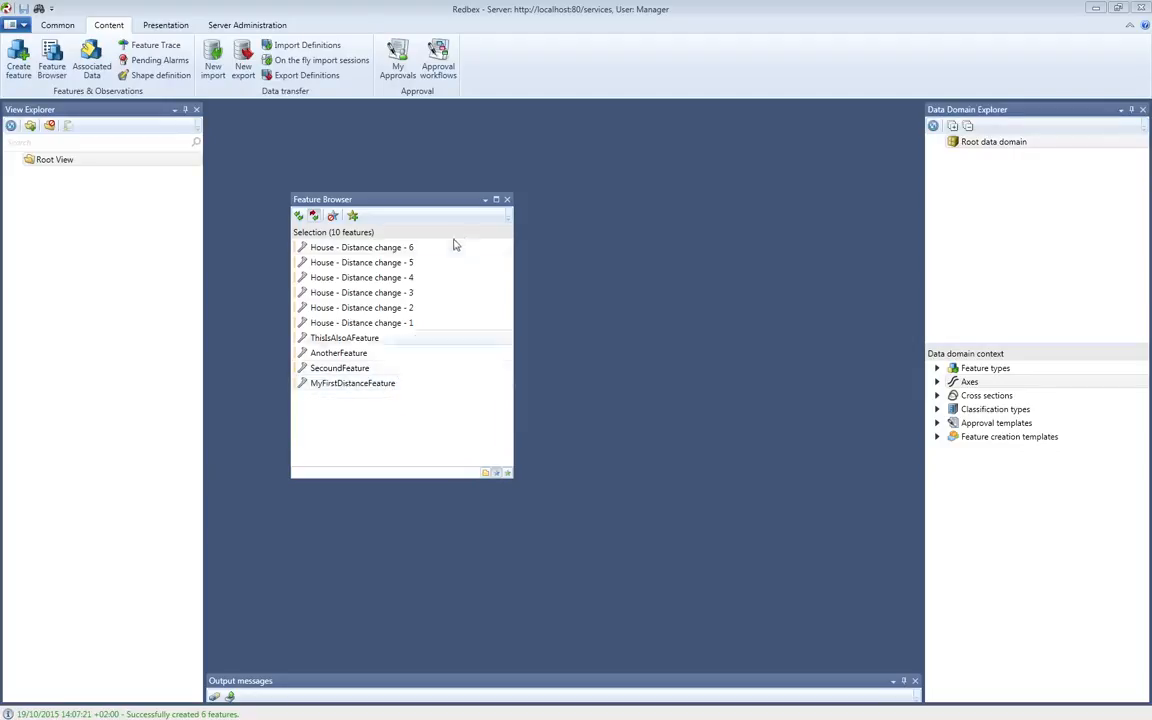
mouse_move(476, 363)
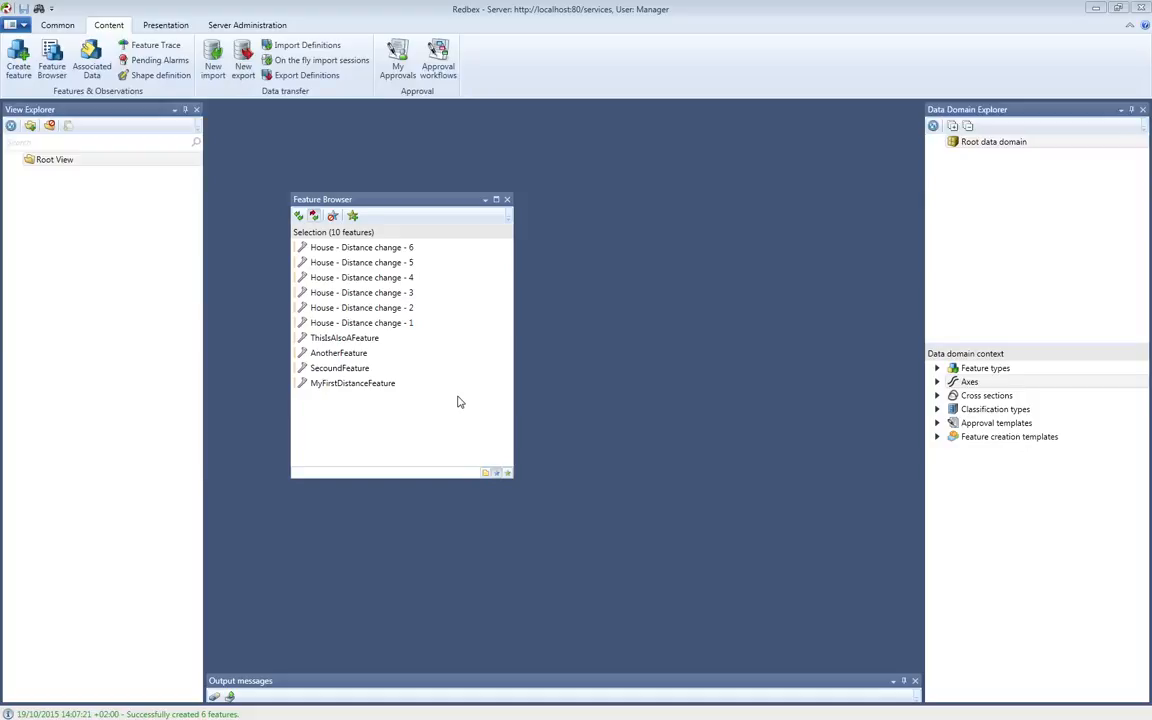
left_click(334, 219)
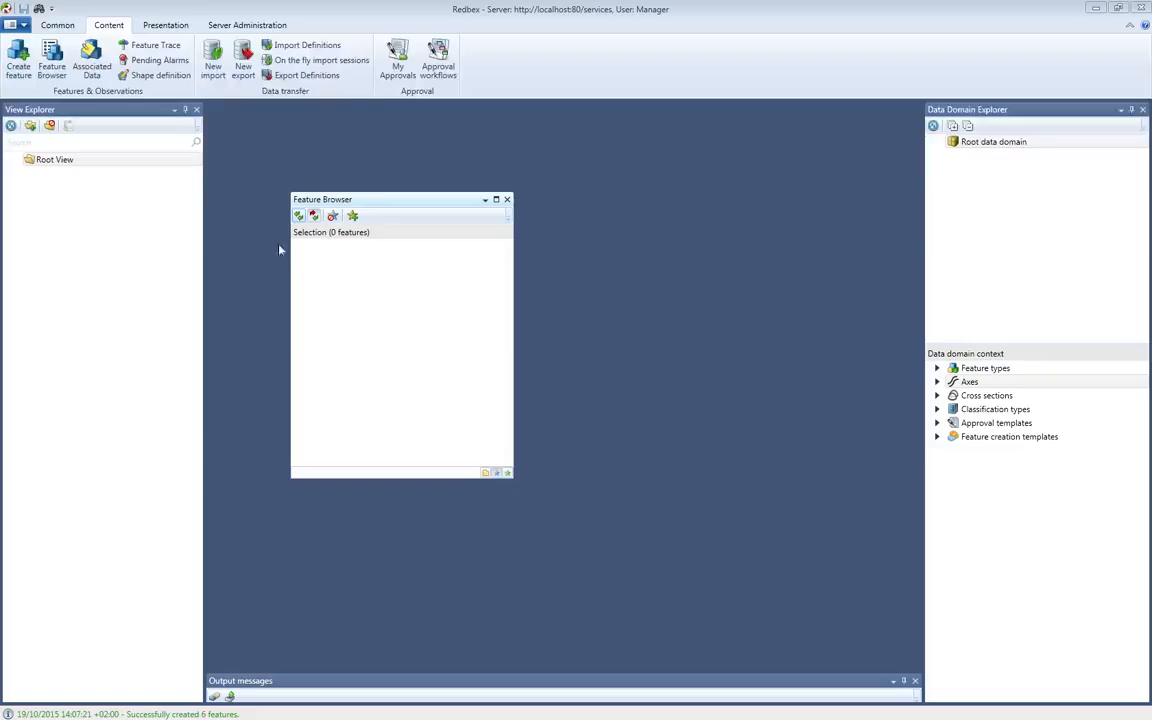
left_click_drag(370, 203, 386, 253)
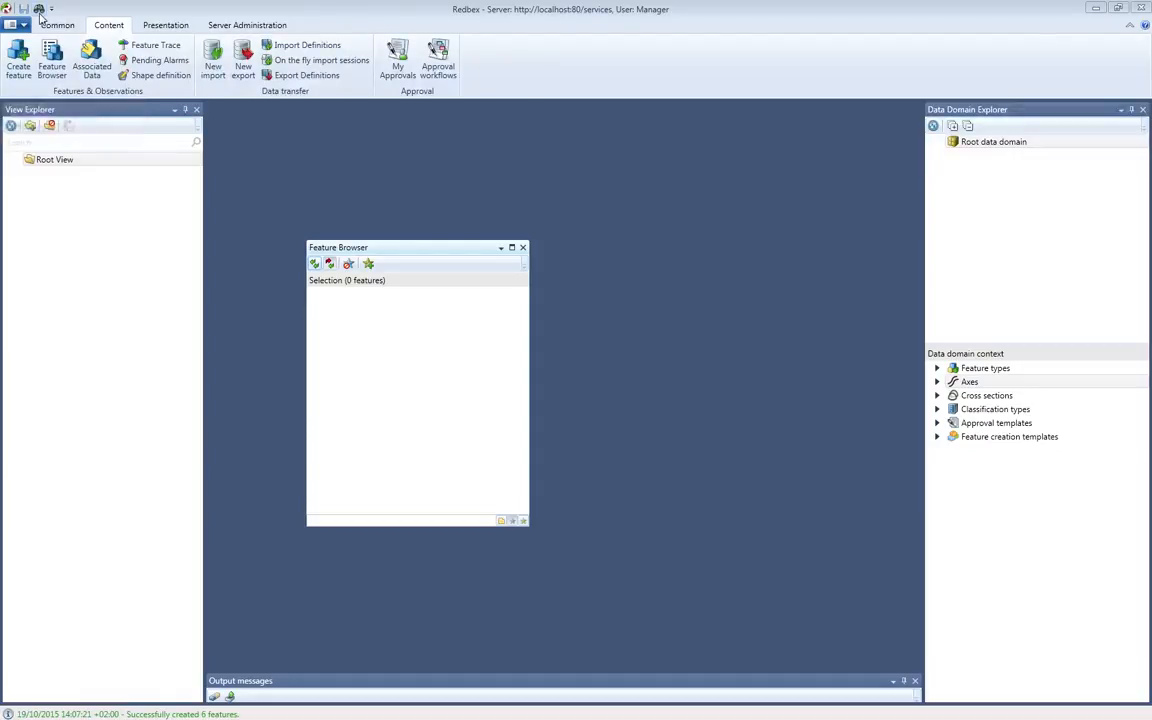
Show the feature search bar and search all feature types for names matching MyFirst*.
left_click(40, 9)
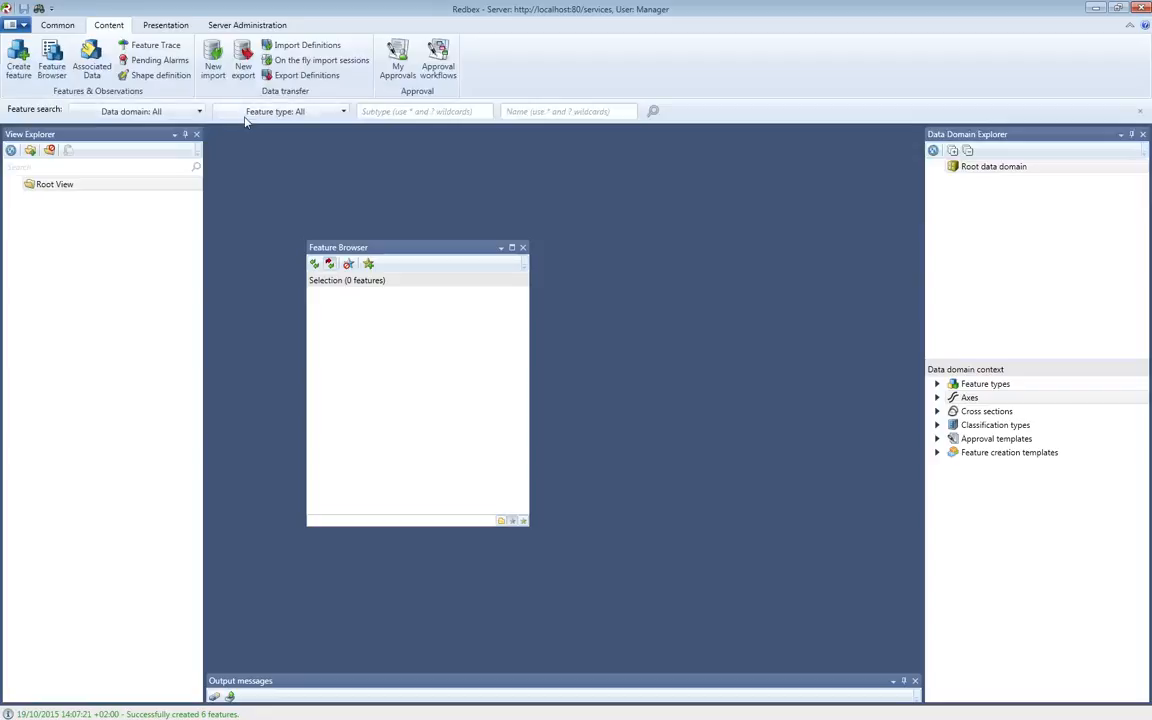
left_click(343, 112)
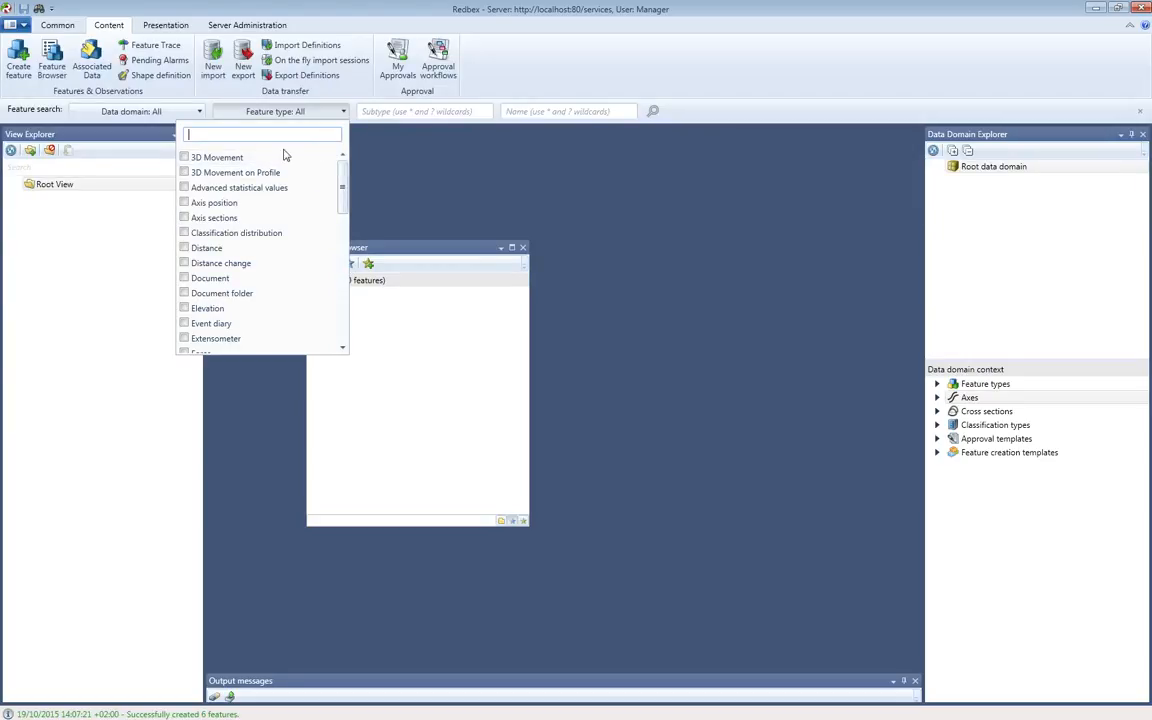
left_click(319, 113)
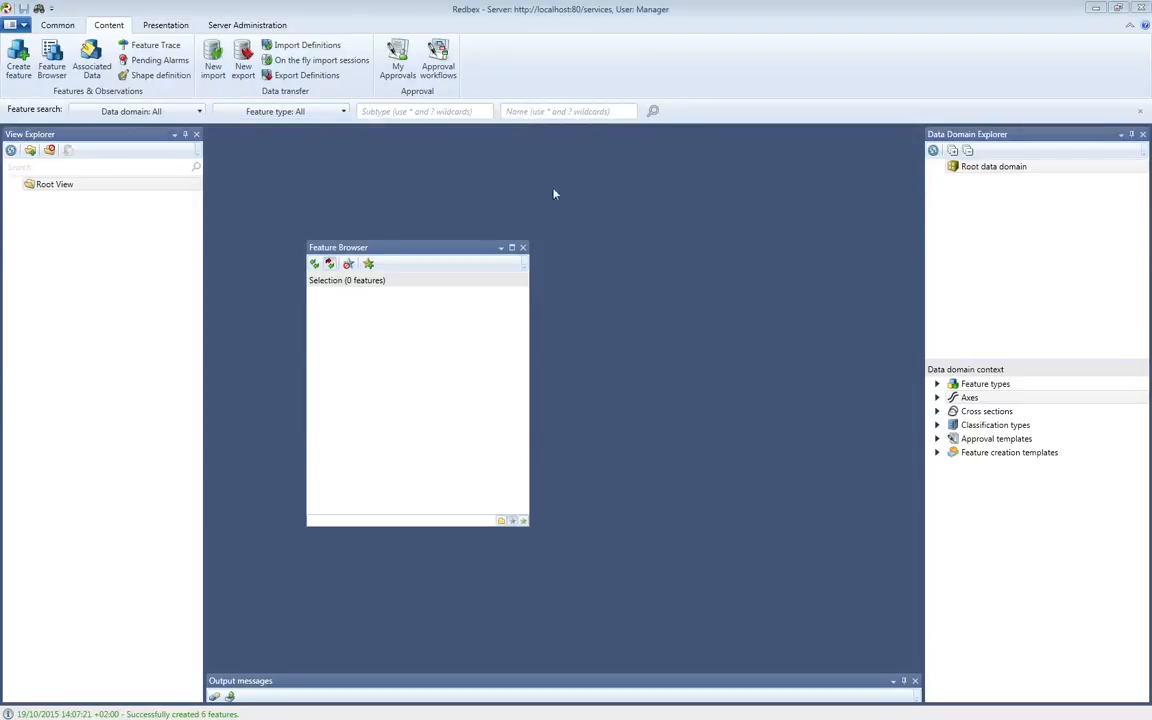
left_click(560, 111)
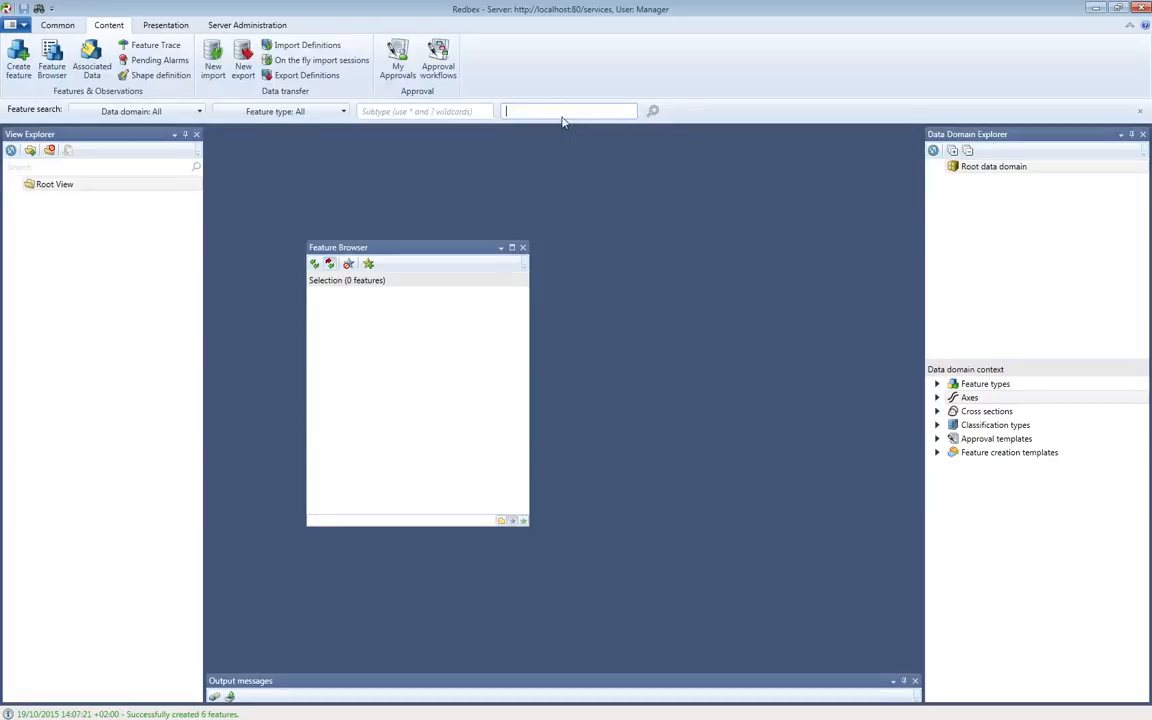
type("MyFirst*")
left_click(652, 113)
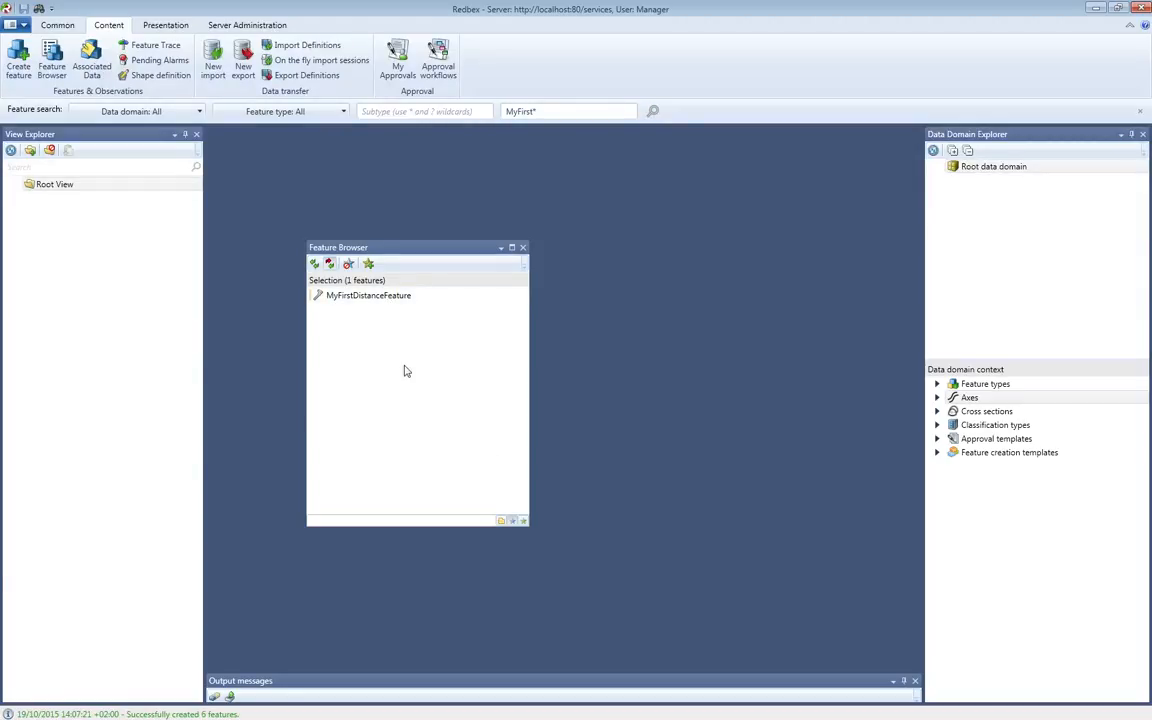
Replace the selection by searching for features with names matching ThisIs*.
left_click(552, 113)
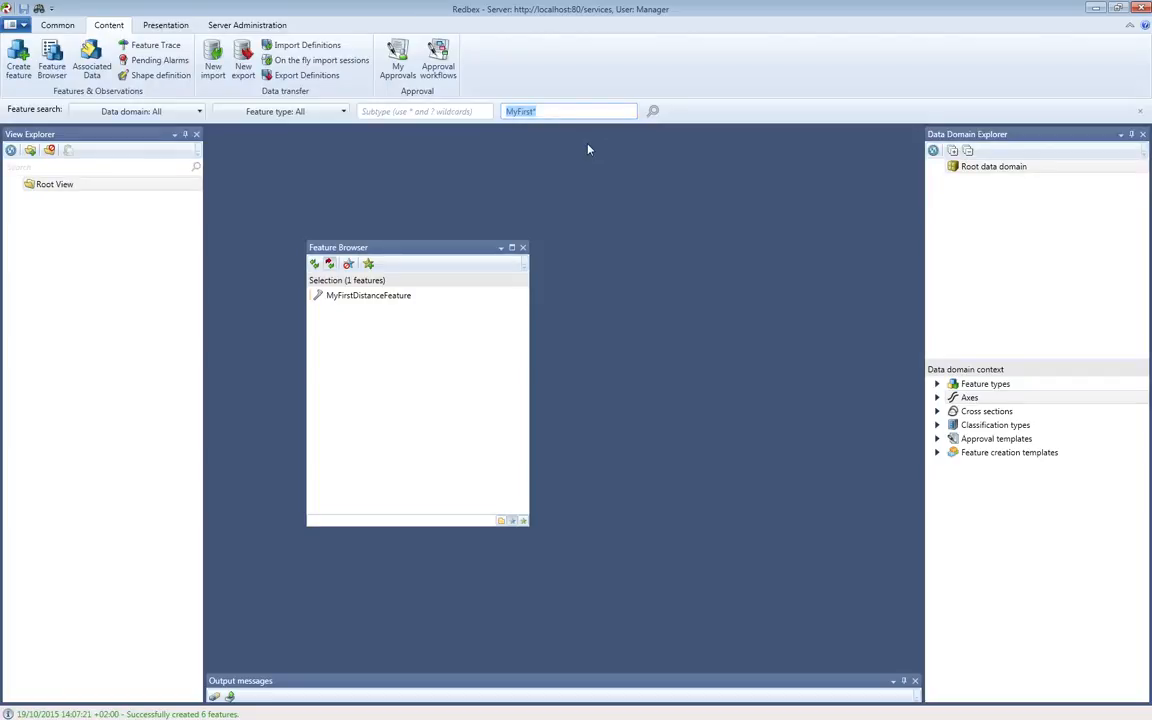
key("BackSpace")
type("ThisIs*")
left_click(648, 116)
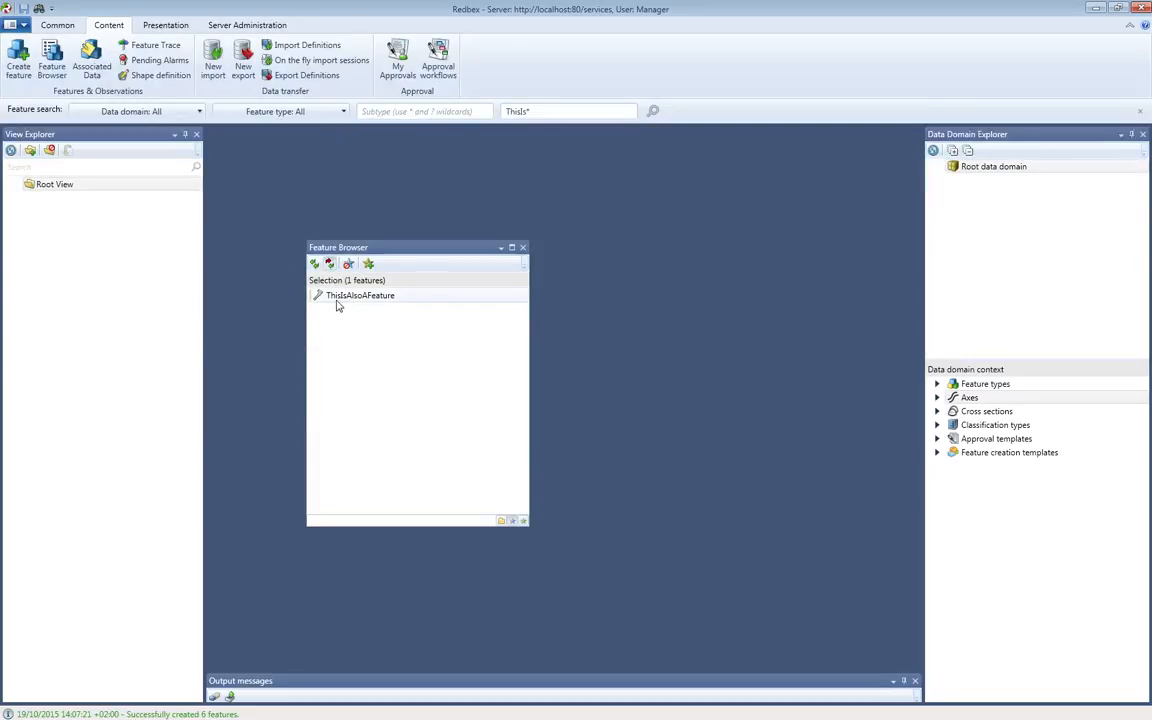
Set the Feature Browser to add search results to the selection, and search for names matching MyFirst*.
mouse_move(338, 305)
mouse_move(381, 308)
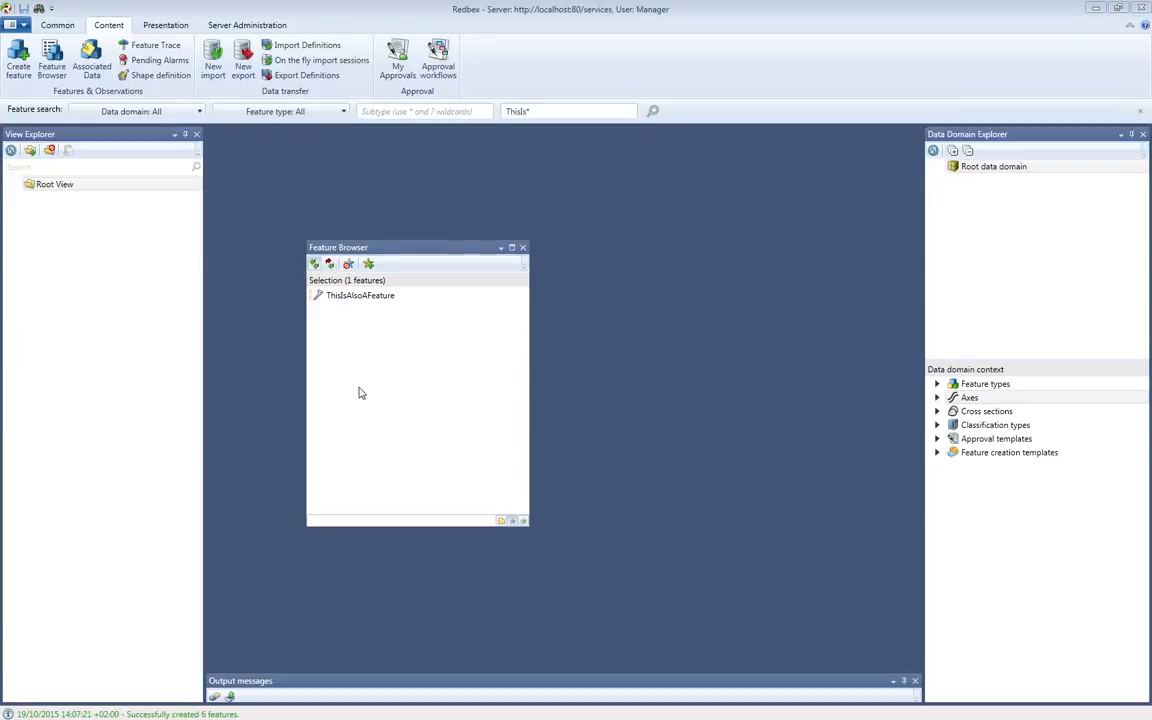
left_click_drag(541, 112, 502, 111)
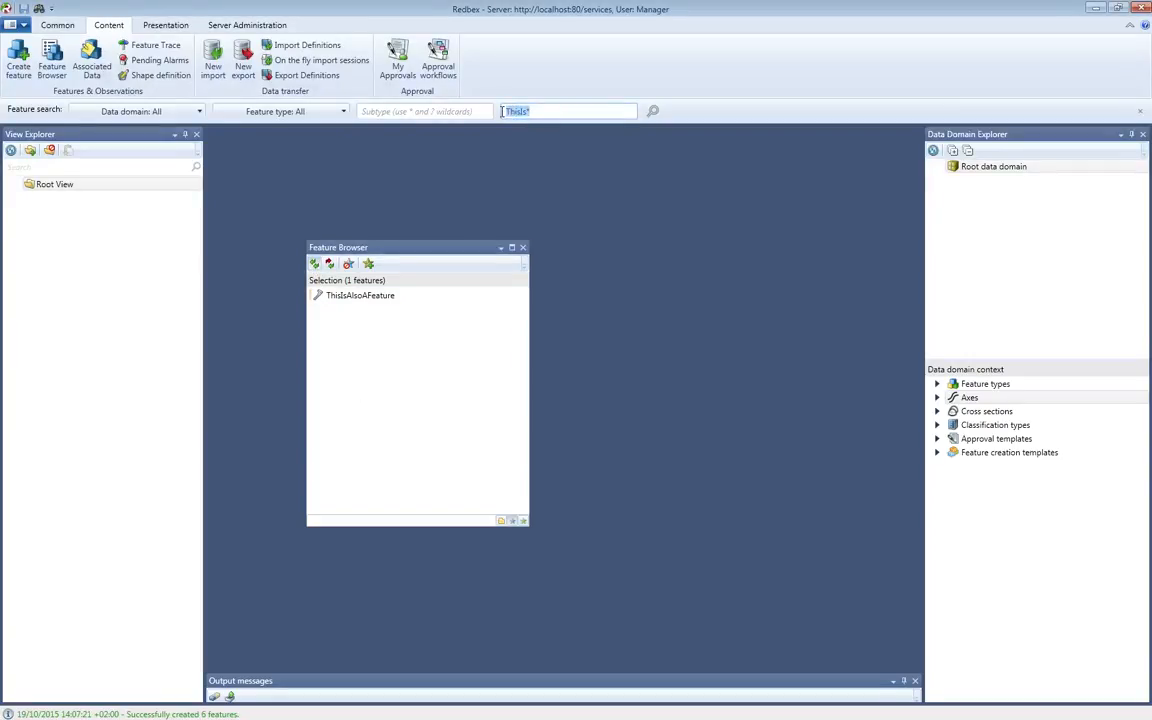
type("MyFirst*")
left_click(652, 112)
left_click(653, 112)
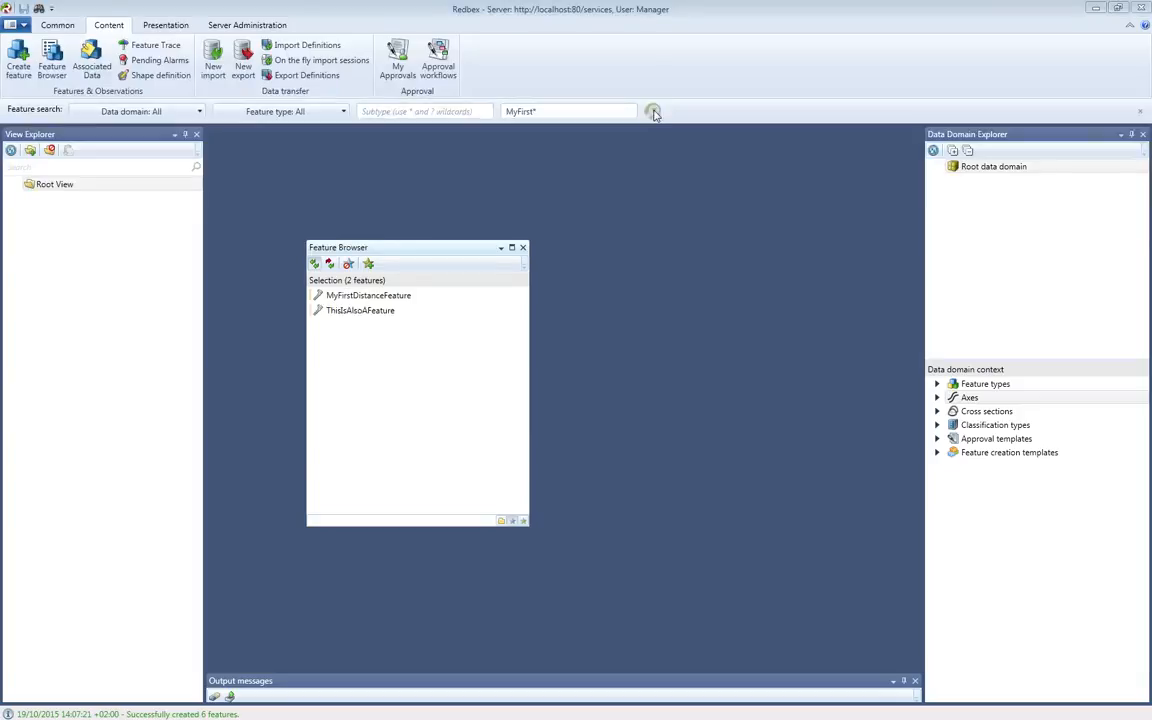
left_click(366, 314)
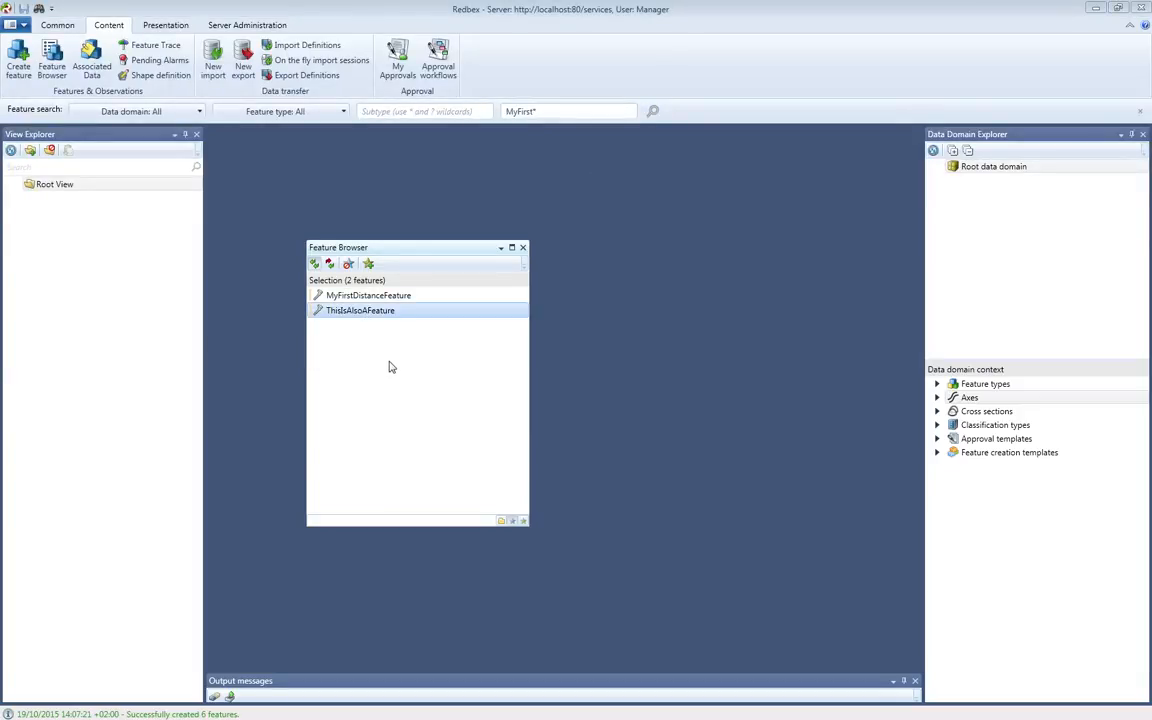
left_click(368, 296)
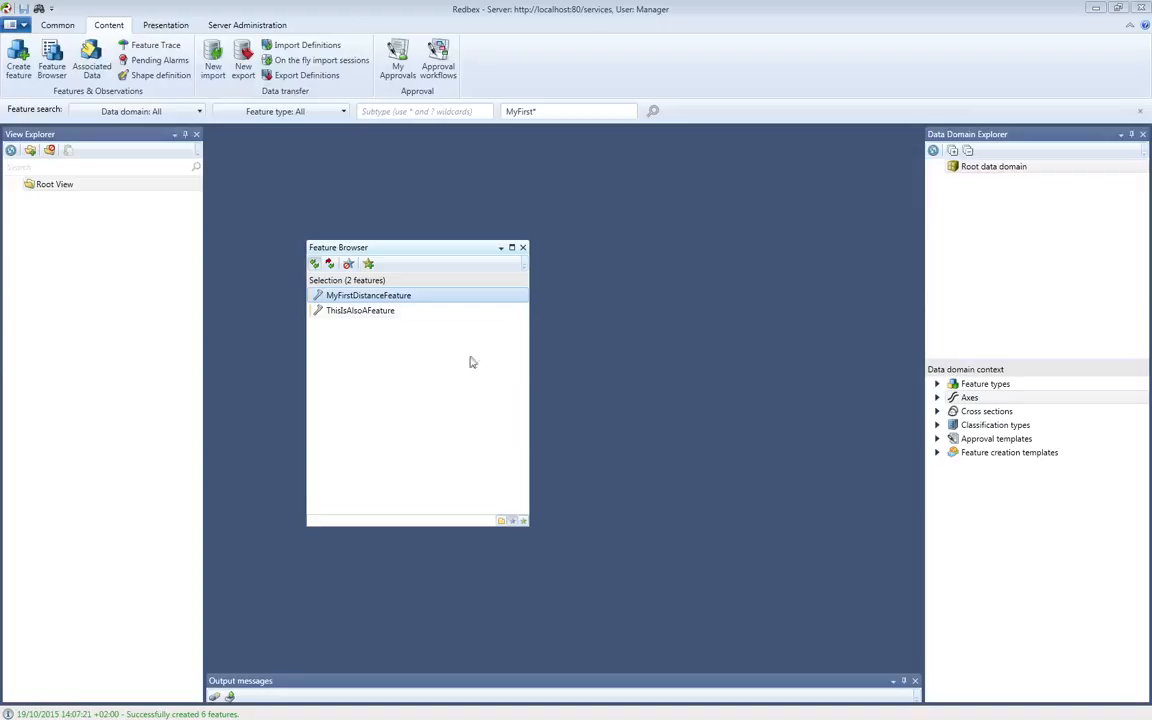
Add features with names matching Another* to the current selection through the feature search.
left_click(575, 112)
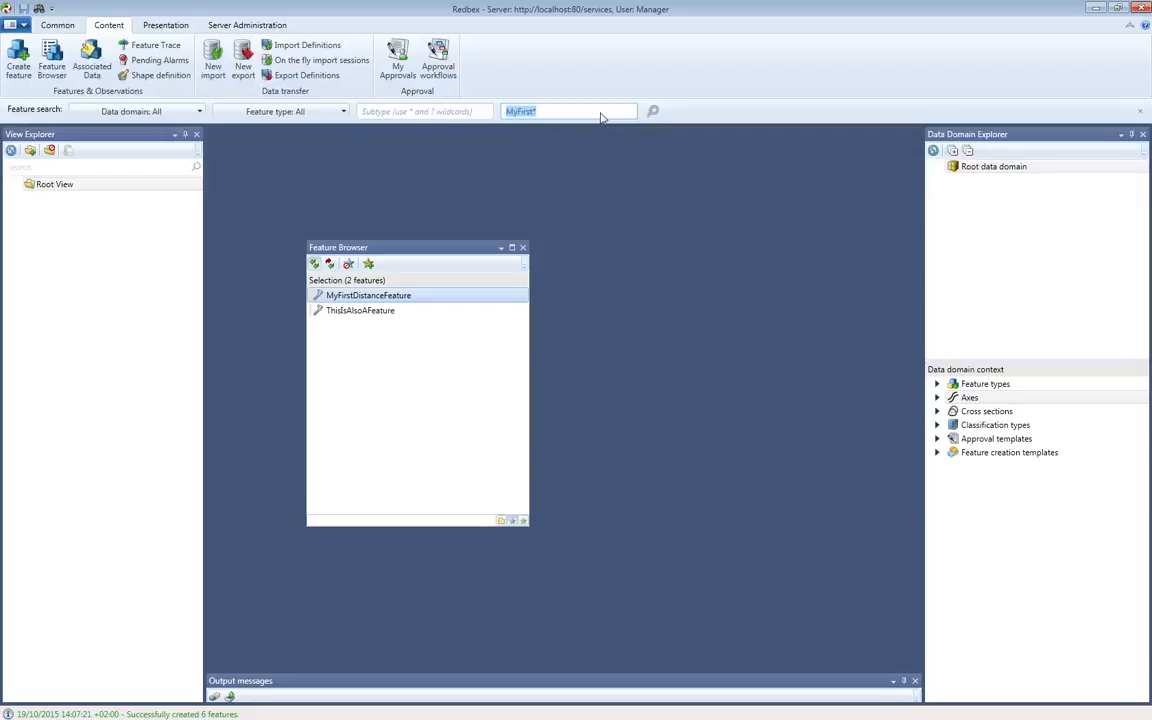
type("Another*")
left_click(652, 111)
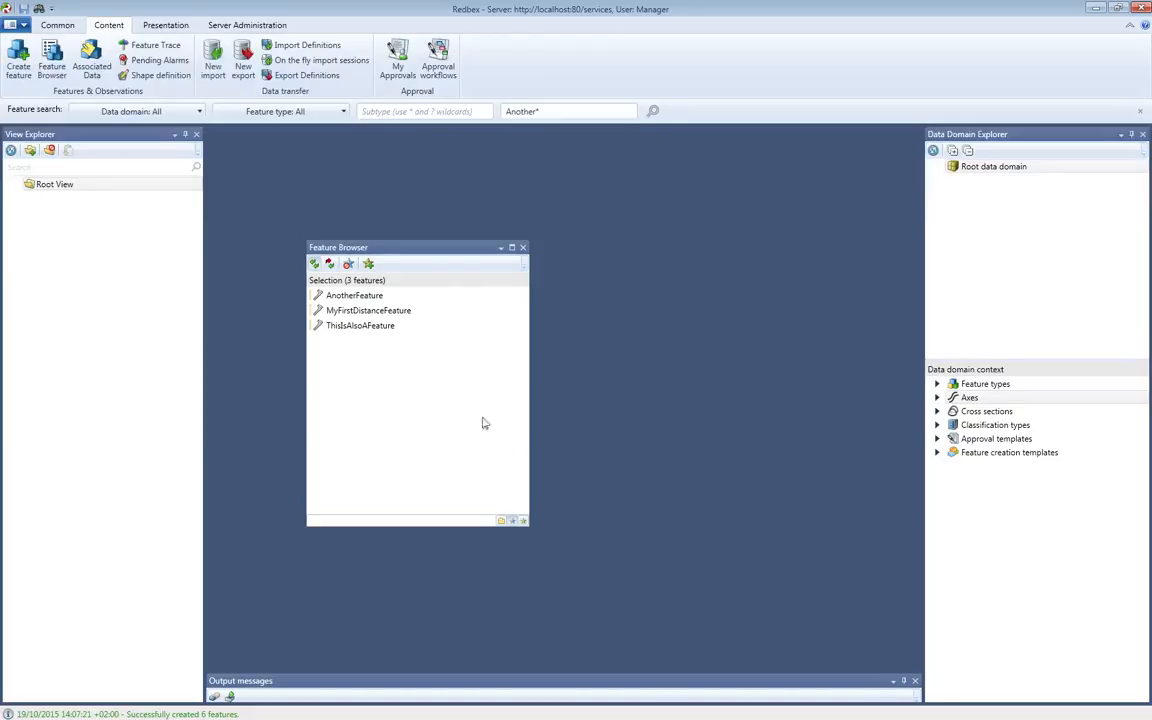
Create a feature set named ThreeFeatures from the currently selected features.
left_click(369, 266)
left_click_drag(522, 308, 607, 303)
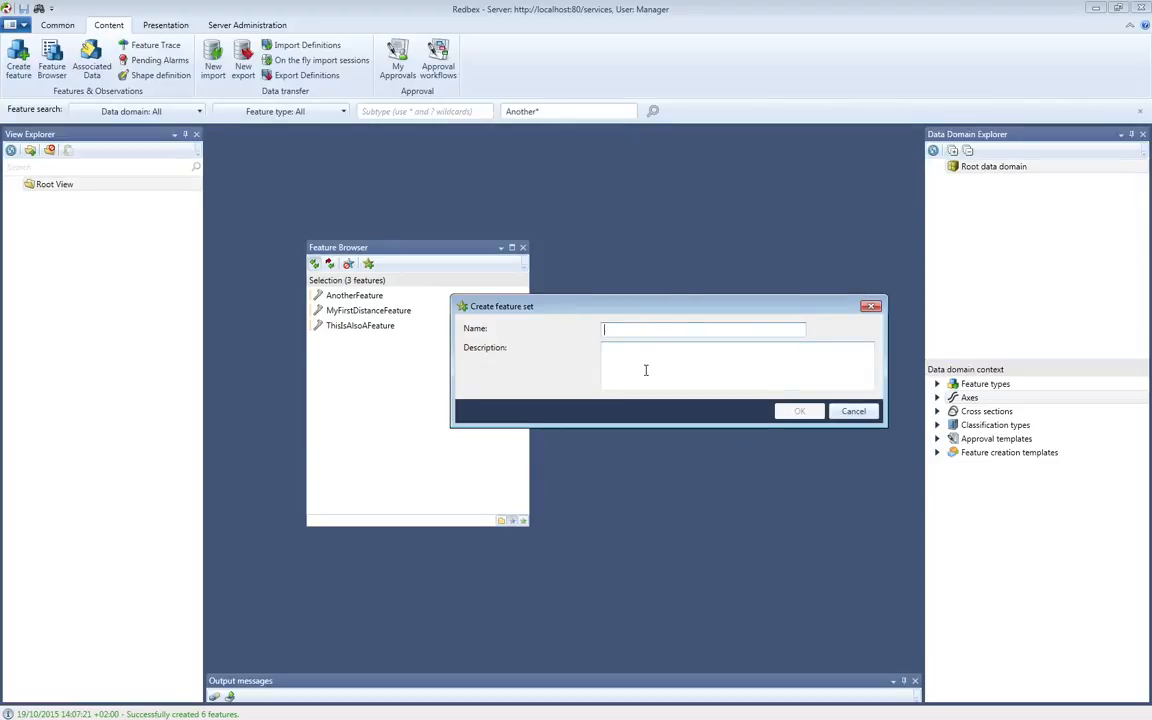
type("ThreeFea")
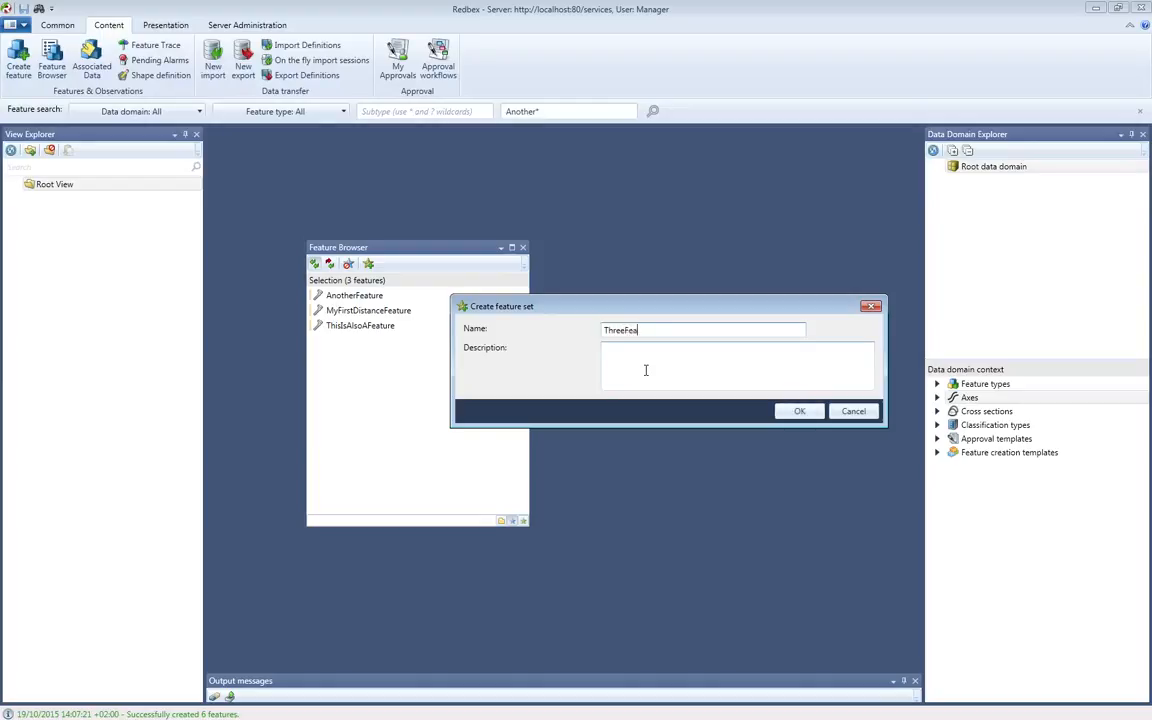
type("tures")
left_click(800, 414)
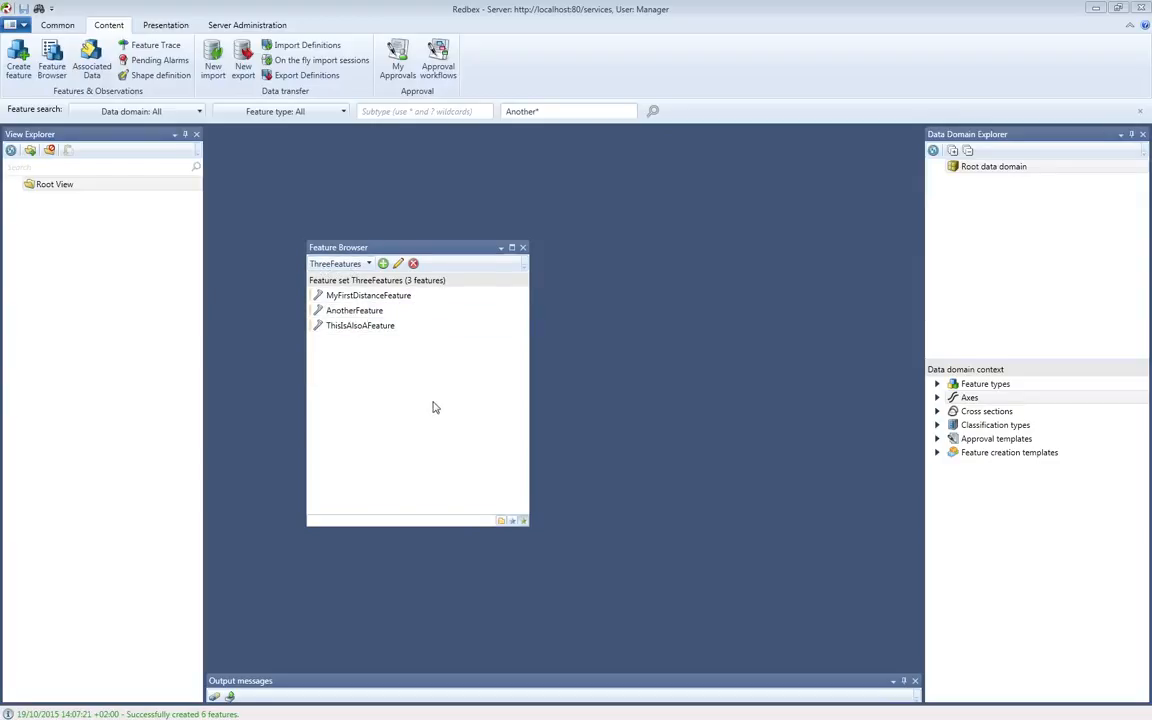
Clear the Feature Browser's current selection and search for features with names matching *6.
left_click(512, 521)
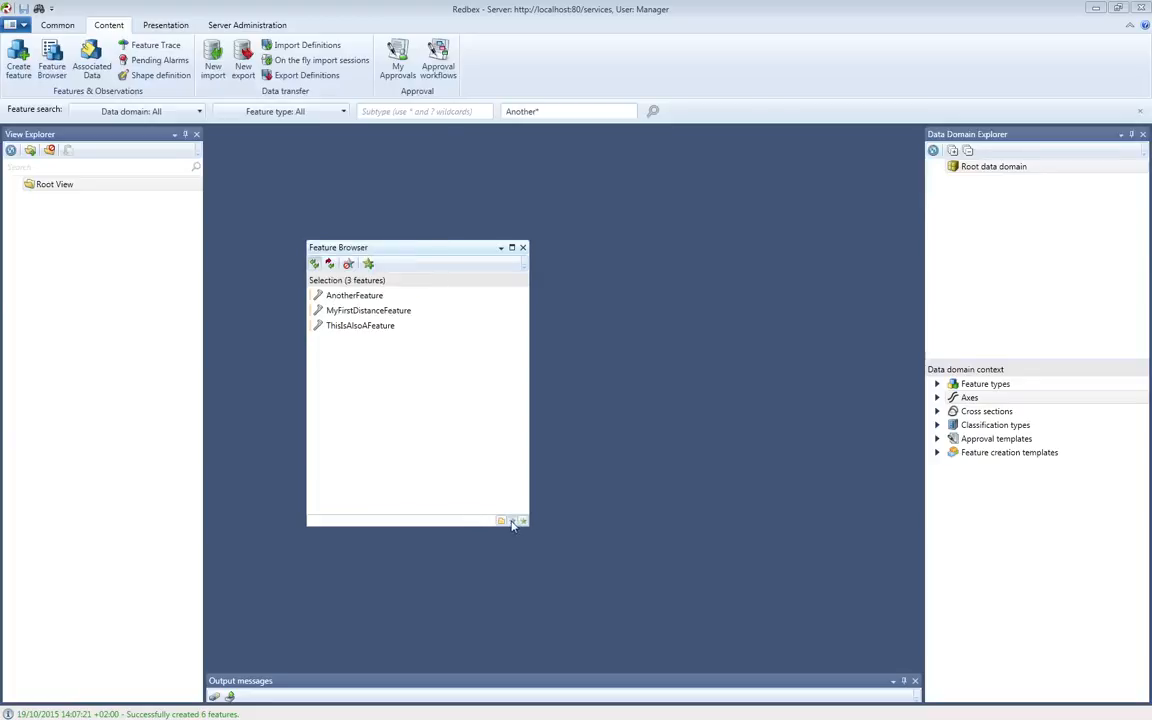
left_click(348, 265)
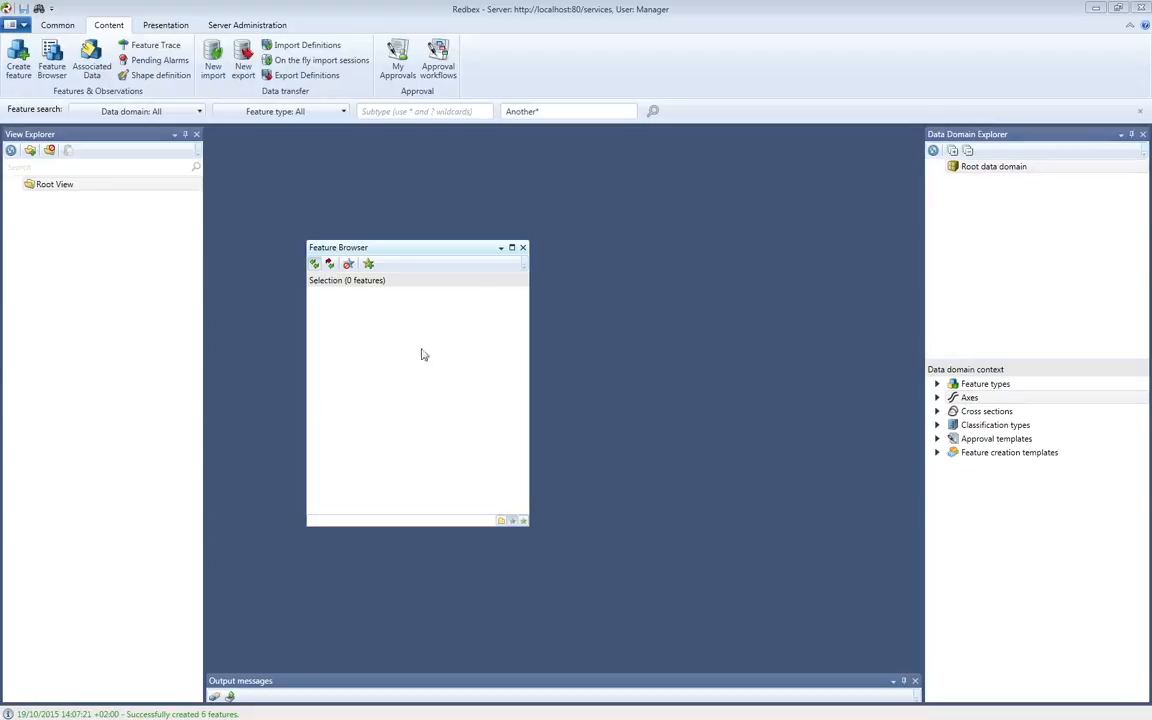
left_click(557, 112)
left_click_drag(557, 112, 506, 112)
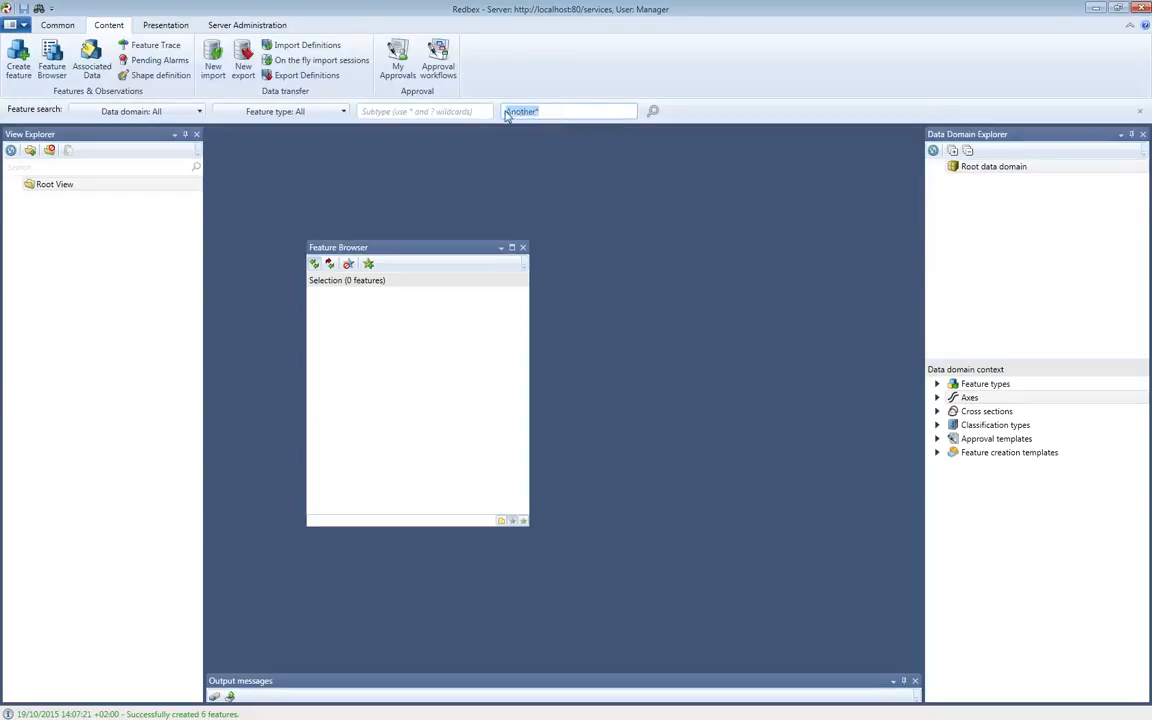
type("*6")
left_click(652, 111)
Add the features with names matching *4 and *1 to the selection through two further name searches.
left_click(554, 114)
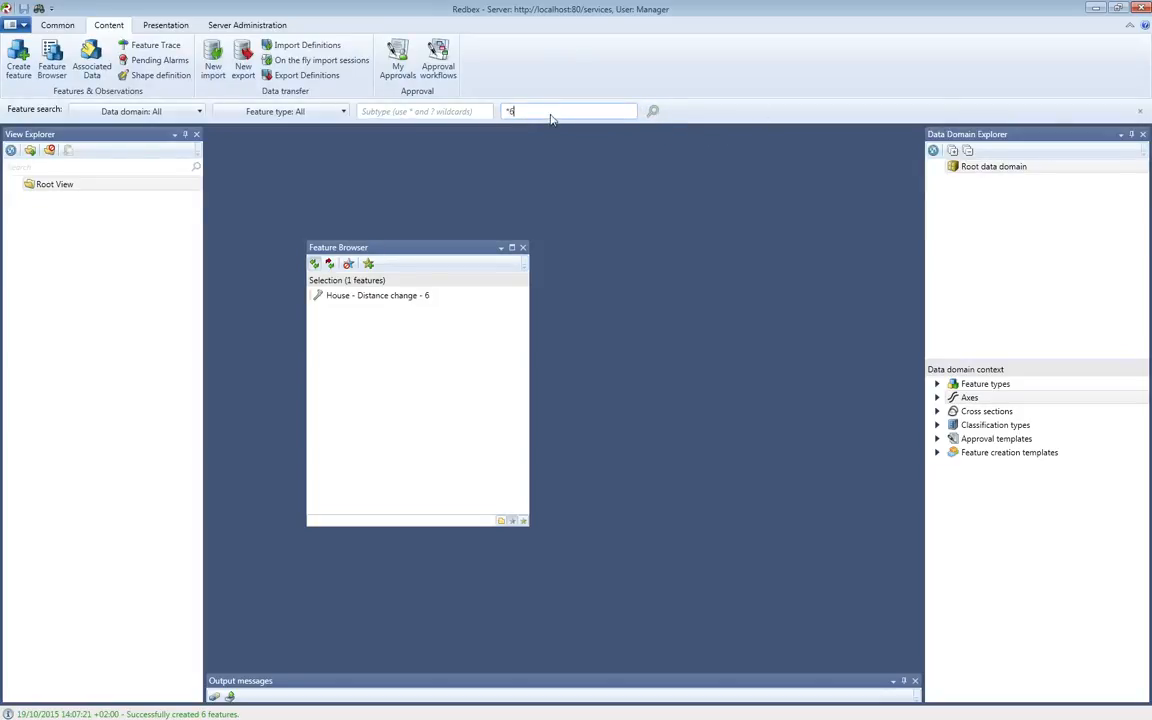
key("BackSpace")
type("4")
key("Return")
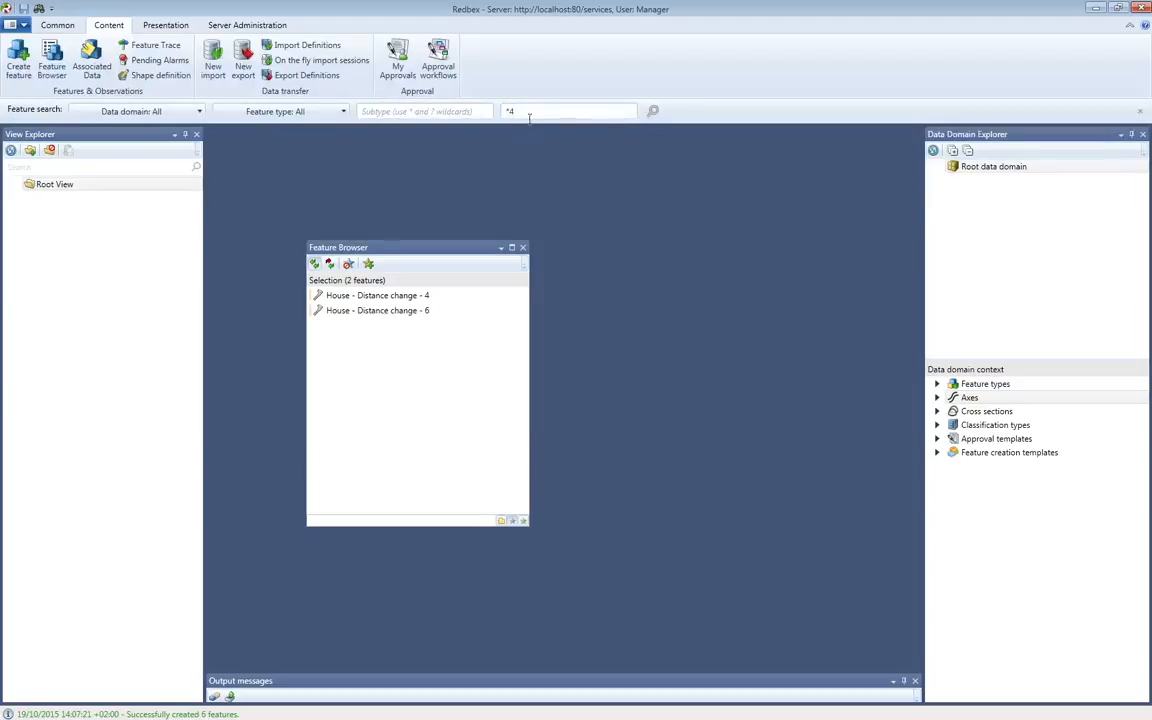
left_click(530, 114)
key("BackSpace")
type("1")
left_click(652, 111)
Create a feature set named House(1,4,6) from the currently selected features.
left_click(368, 263)
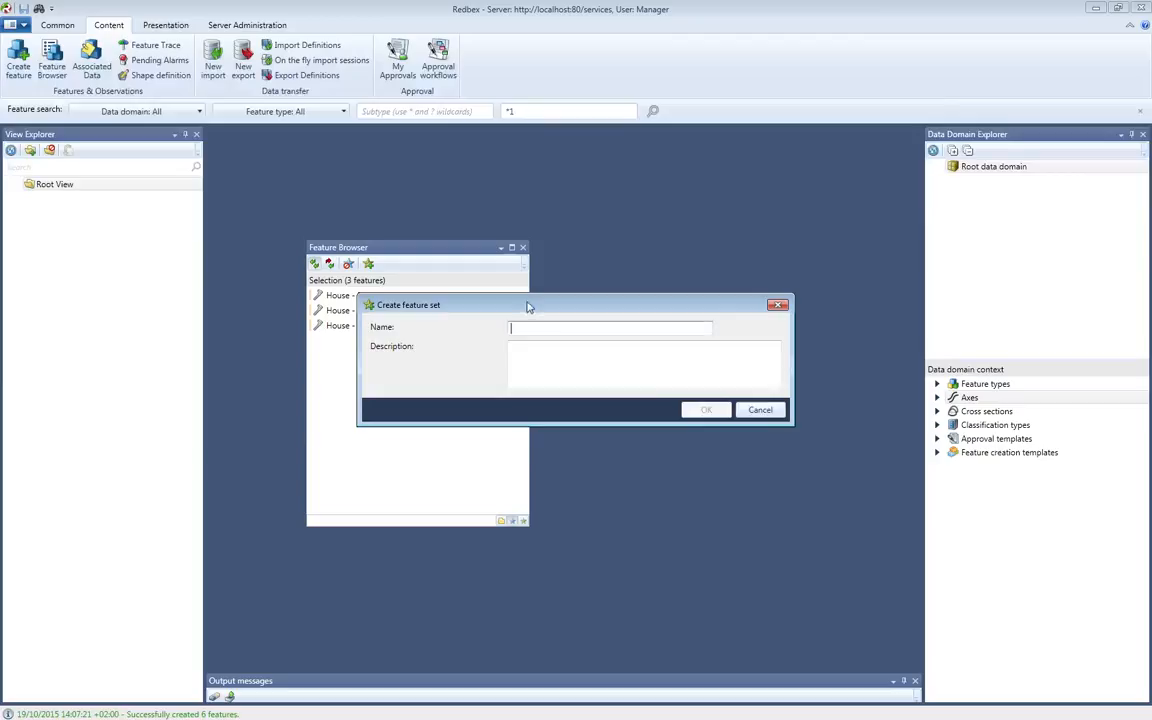
left_click_drag(528, 305, 609, 363)
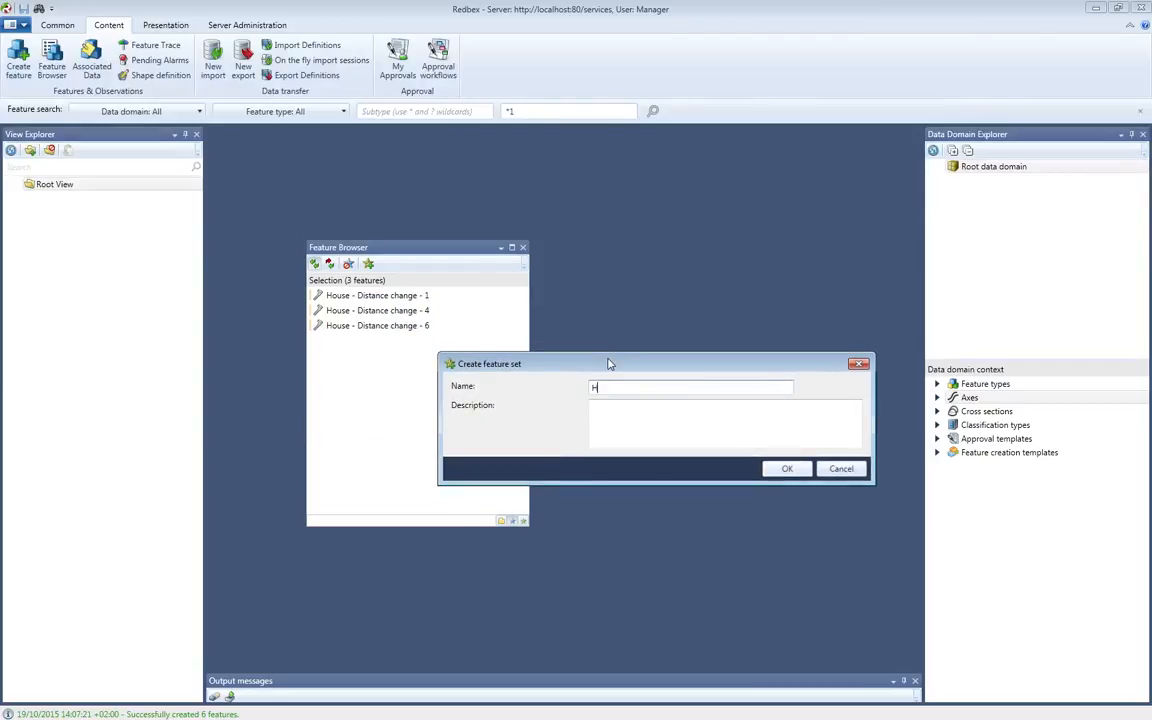
type("House(1,4,6)")
left_click(786, 468)
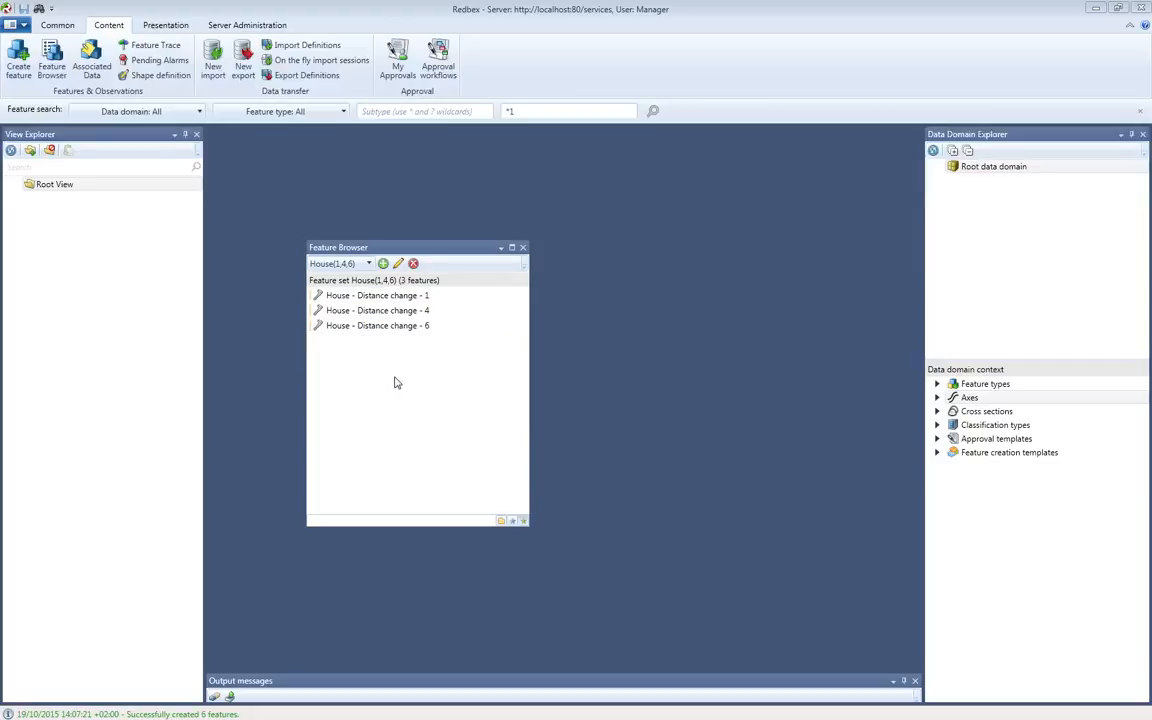
View the feature sets ThreeFeatures, House+Street and House(1,4,6) in turn, and check the commands available for House - Distance change - 6.
left_click(369, 264)
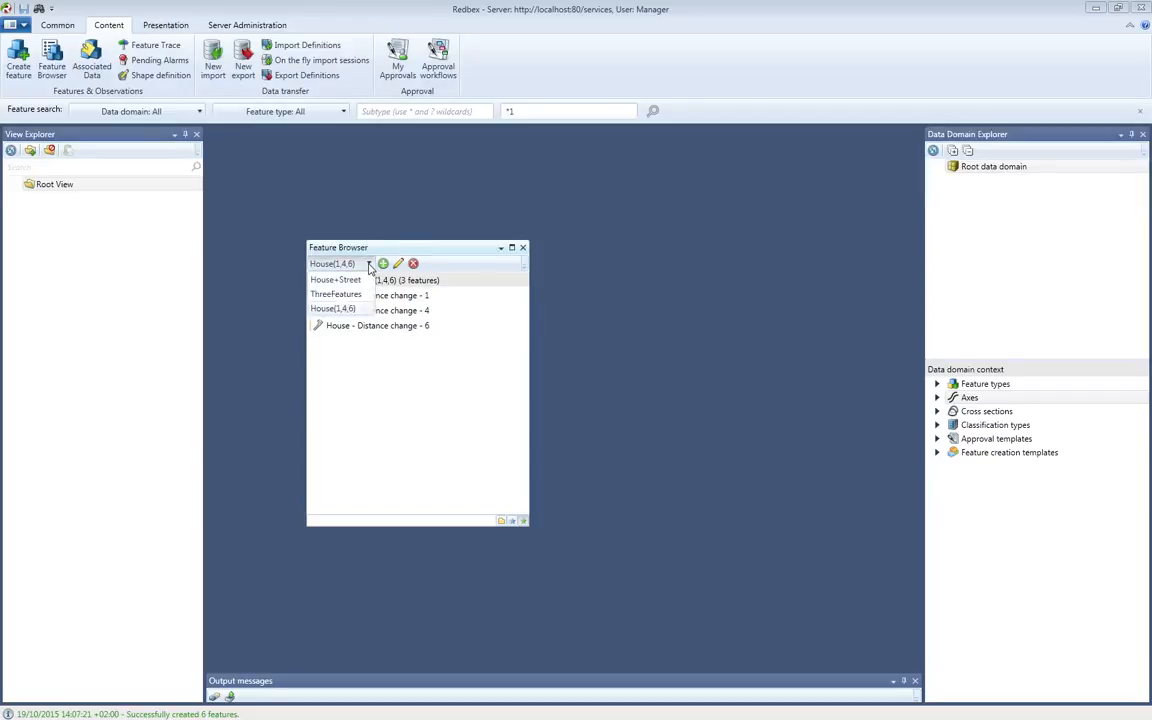
left_click(336, 295)
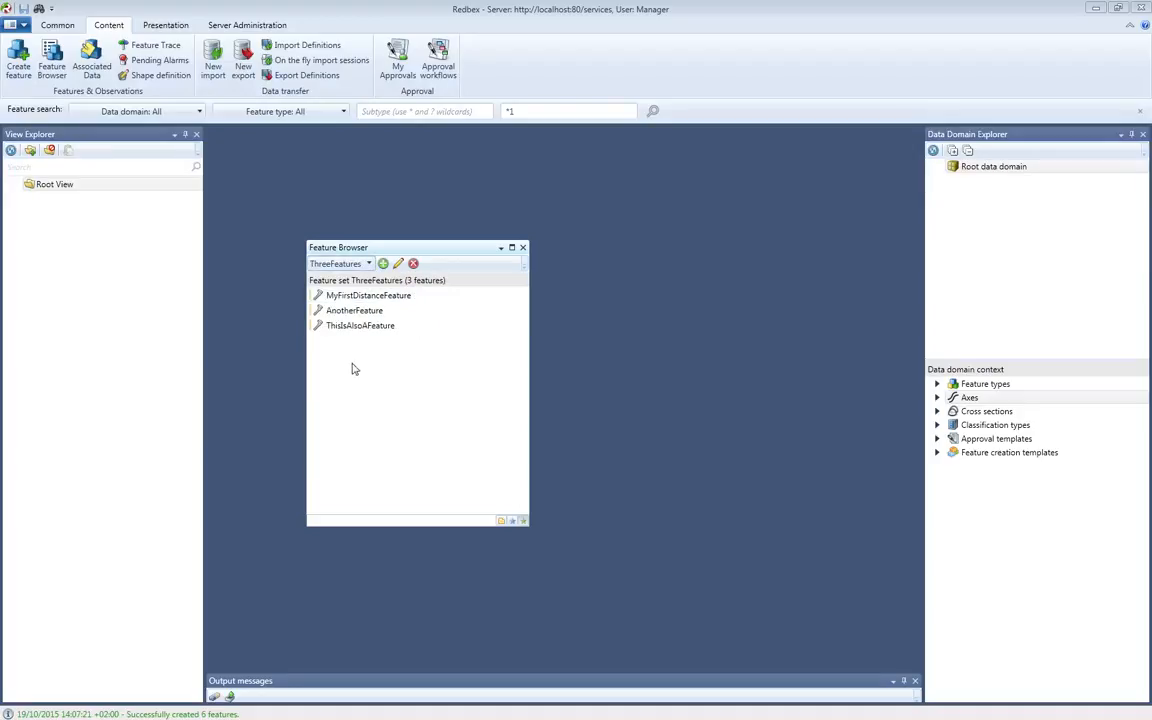
left_click(368, 264)
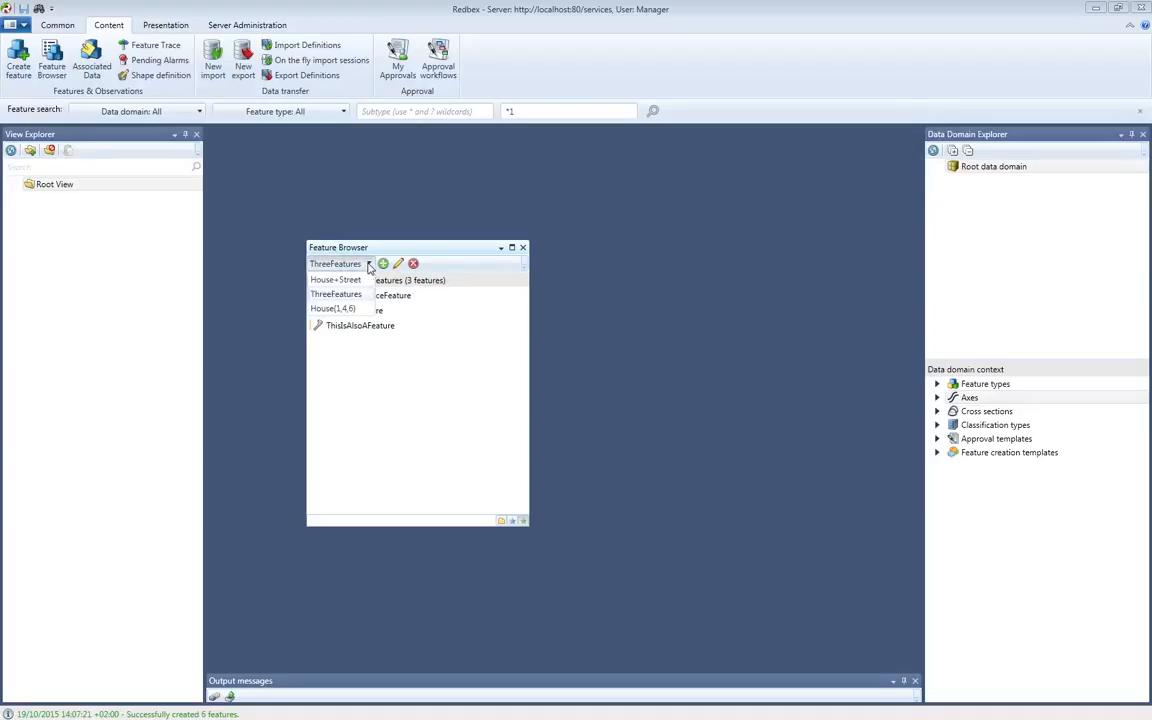
left_click(358, 281)
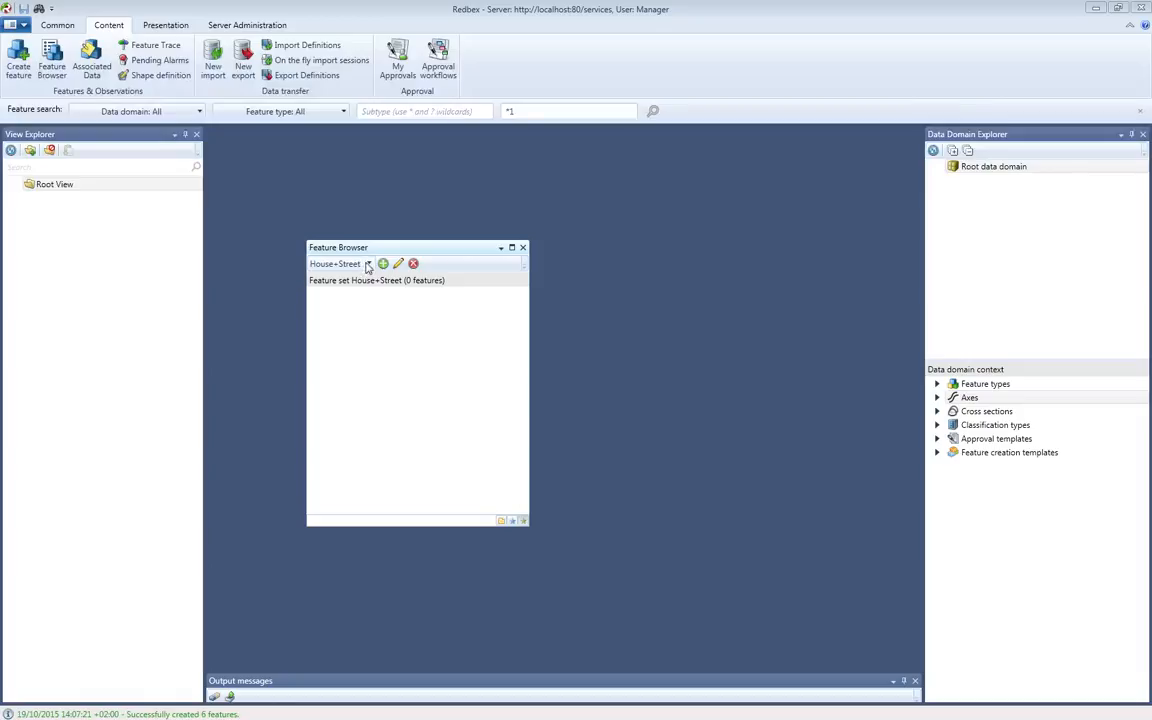
left_click(368, 264)
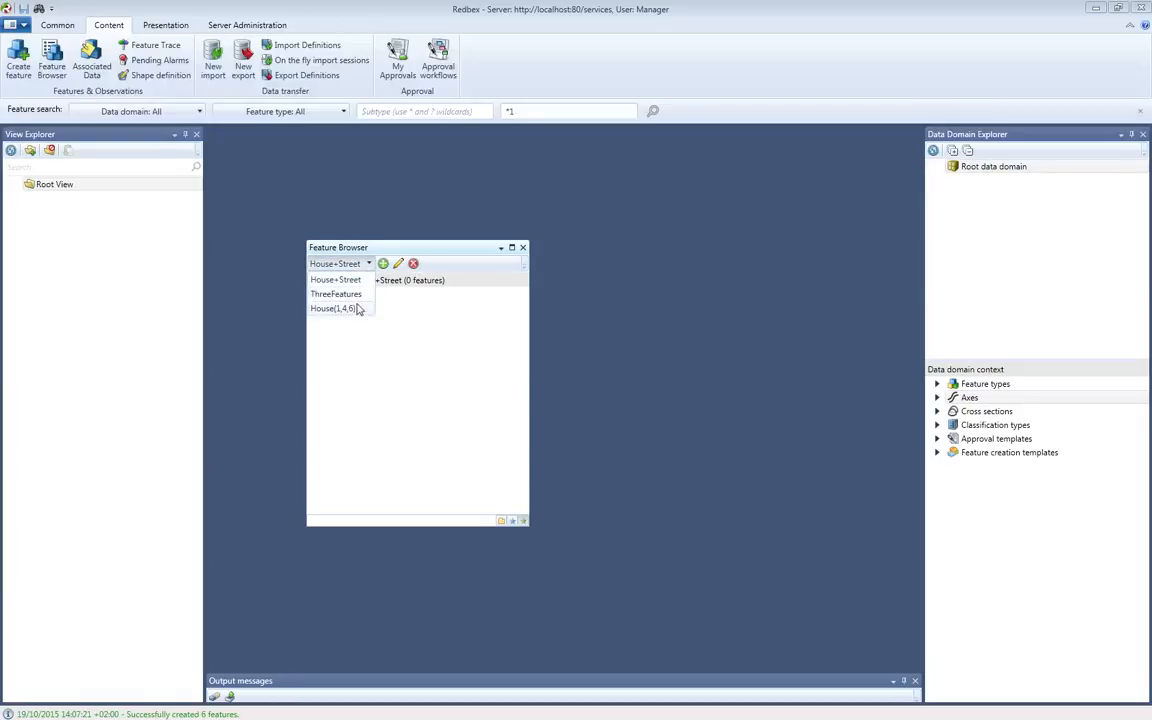
left_click(334, 309)
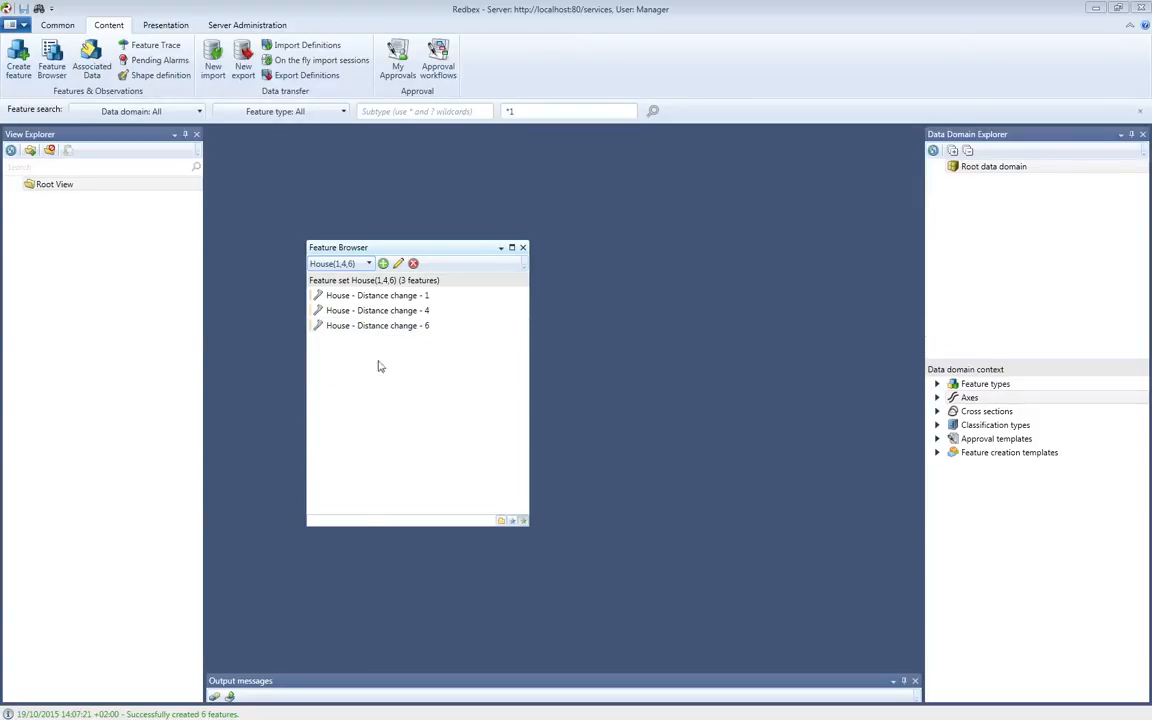
right_click(372, 328)
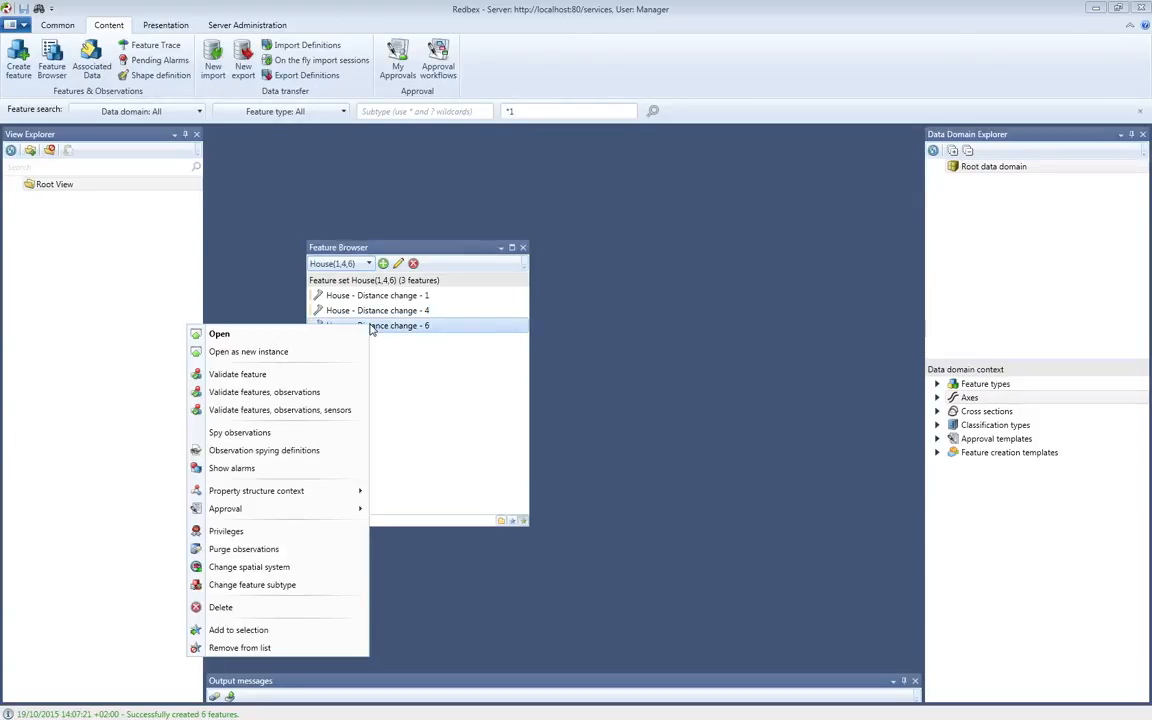
left_click(445, 351)
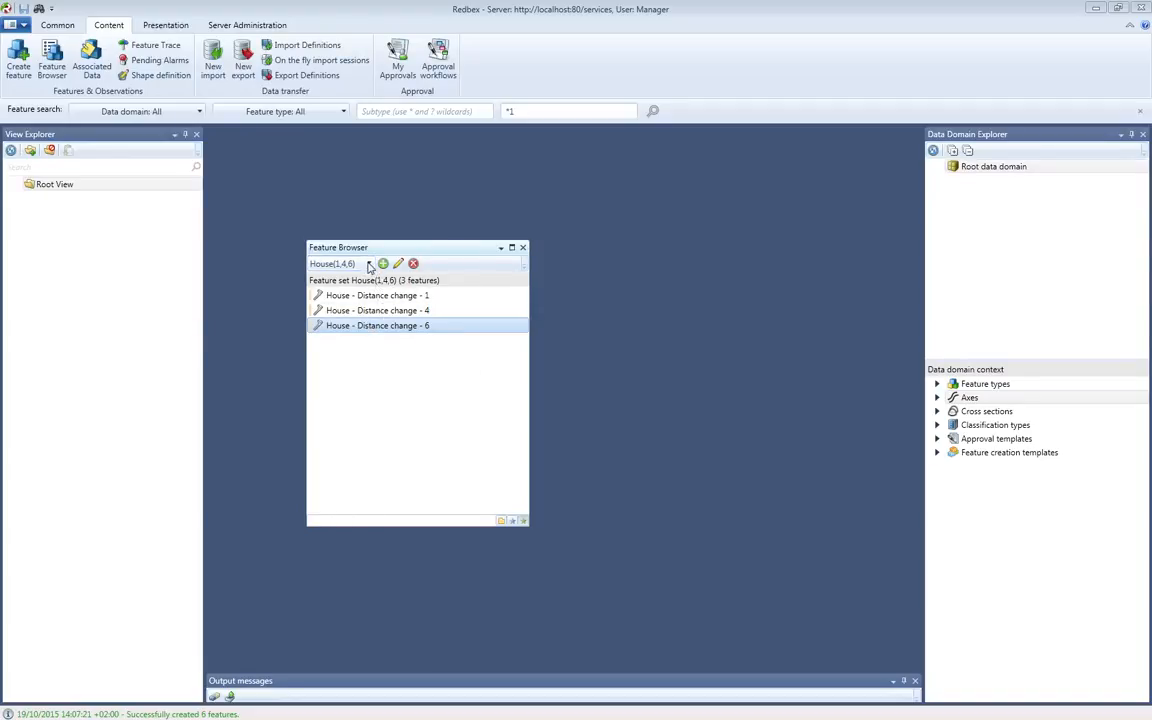
Delete the House+Street feature set.
left_click(369, 264)
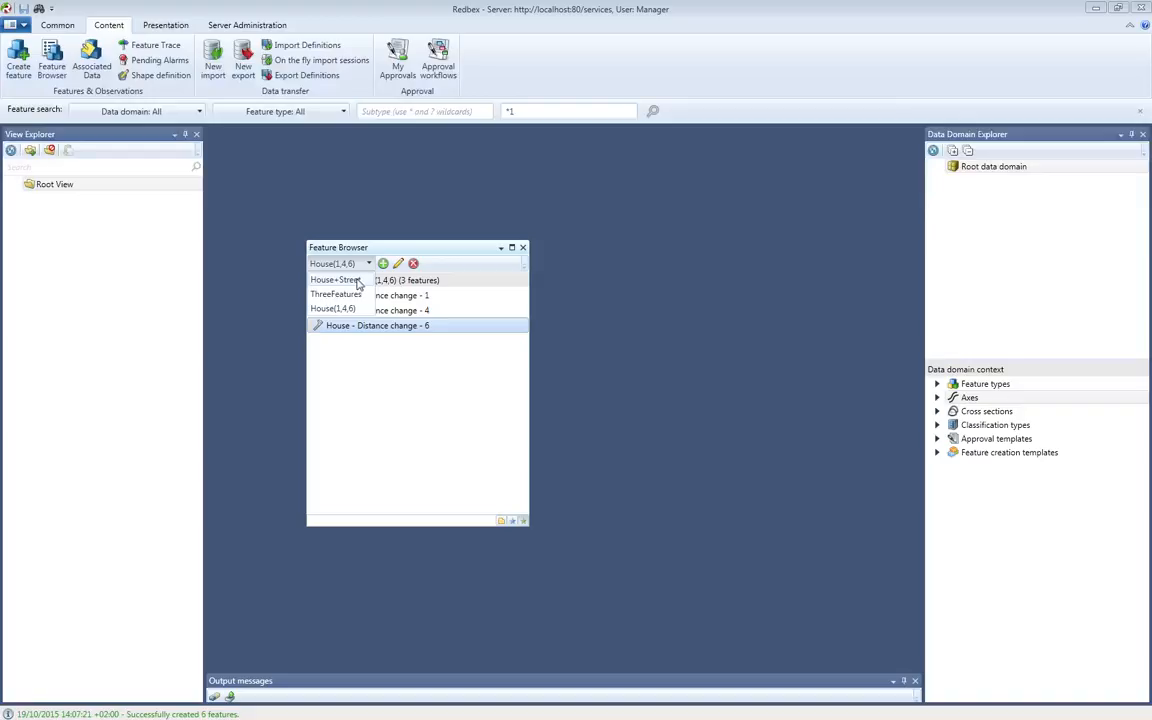
left_click(357, 284)
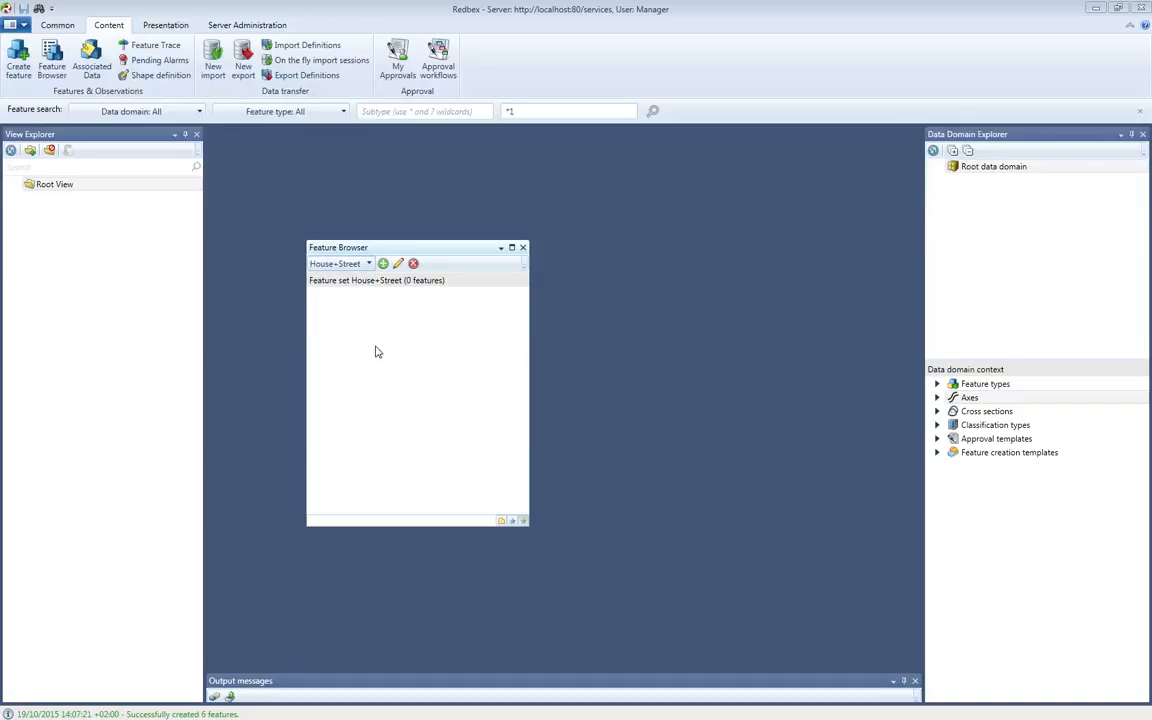
left_click(413, 264)
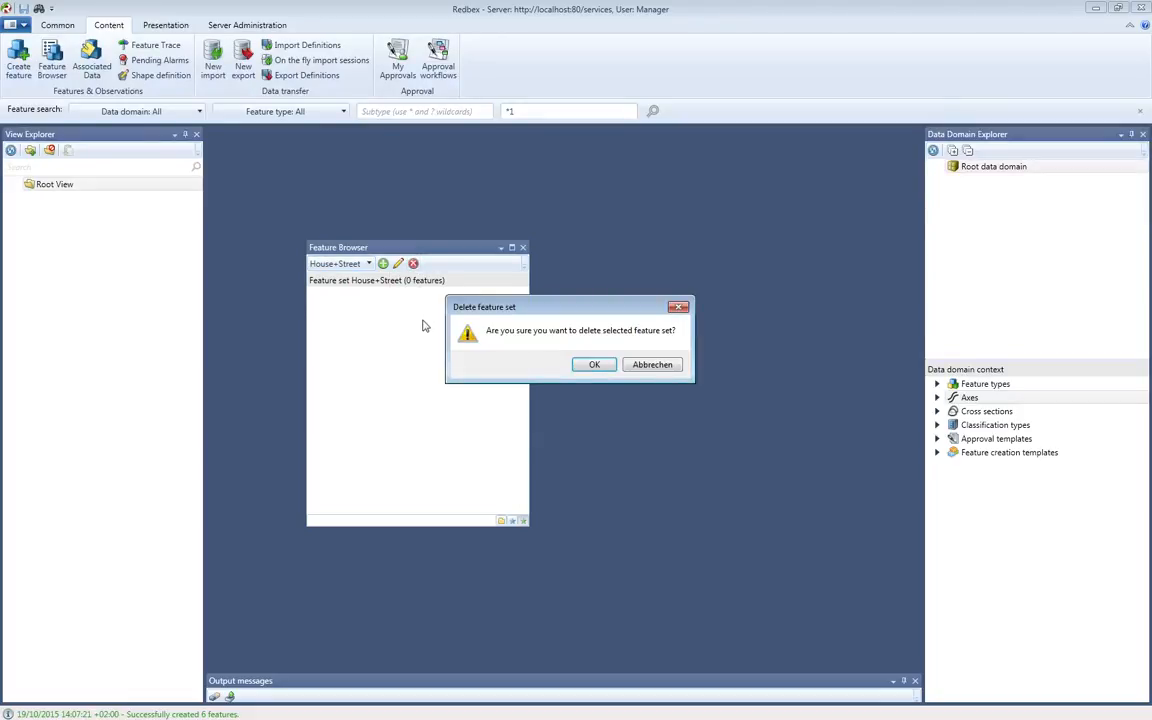
left_click(594, 366)
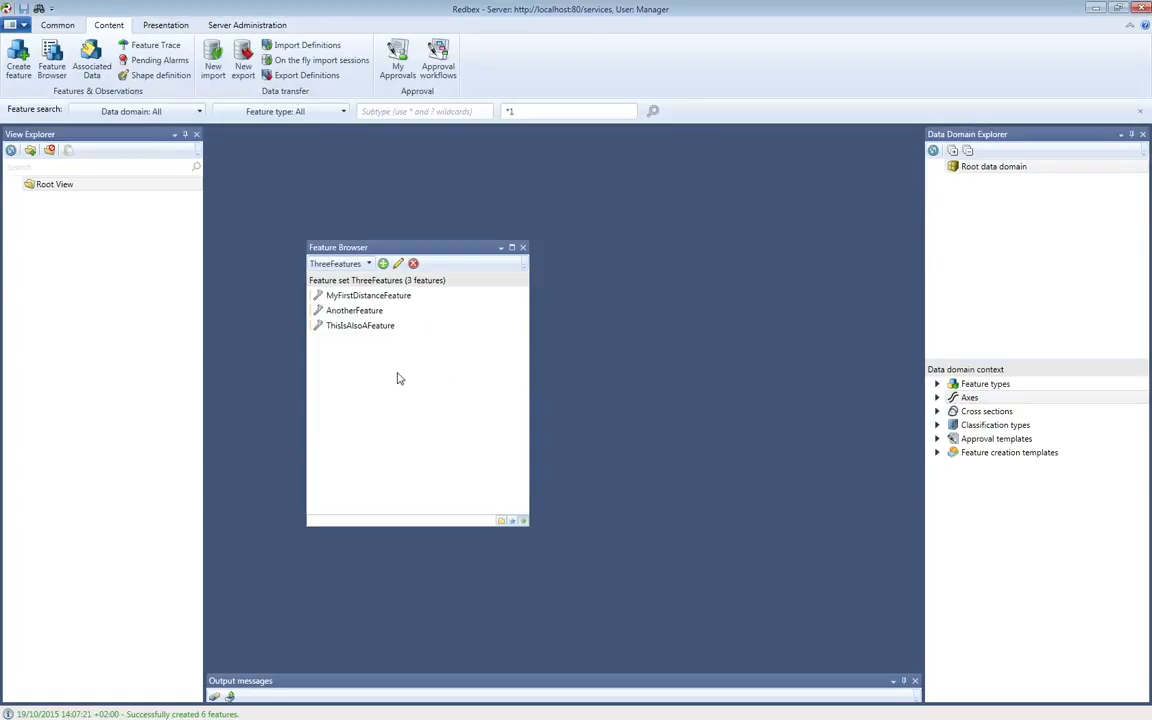
Display the House(1,4,6) feature set and dock the Feature Browser below the View Explorer.
left_click(370, 264)
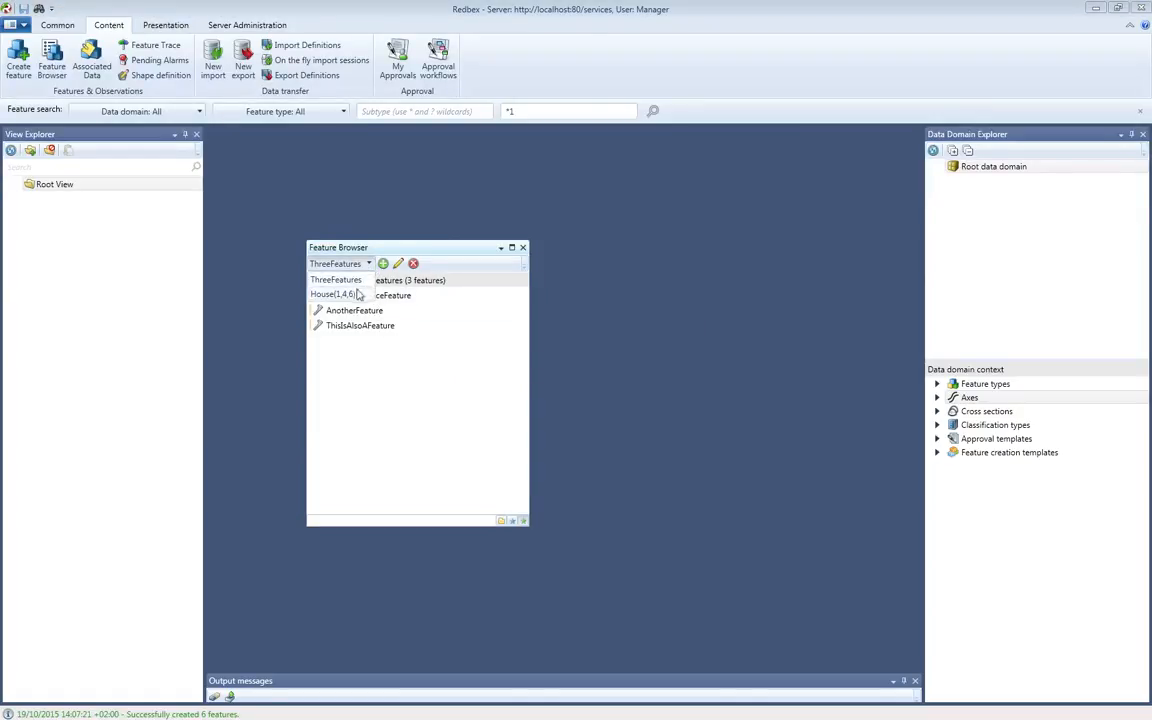
left_click(356, 290)
left_click(368, 264)
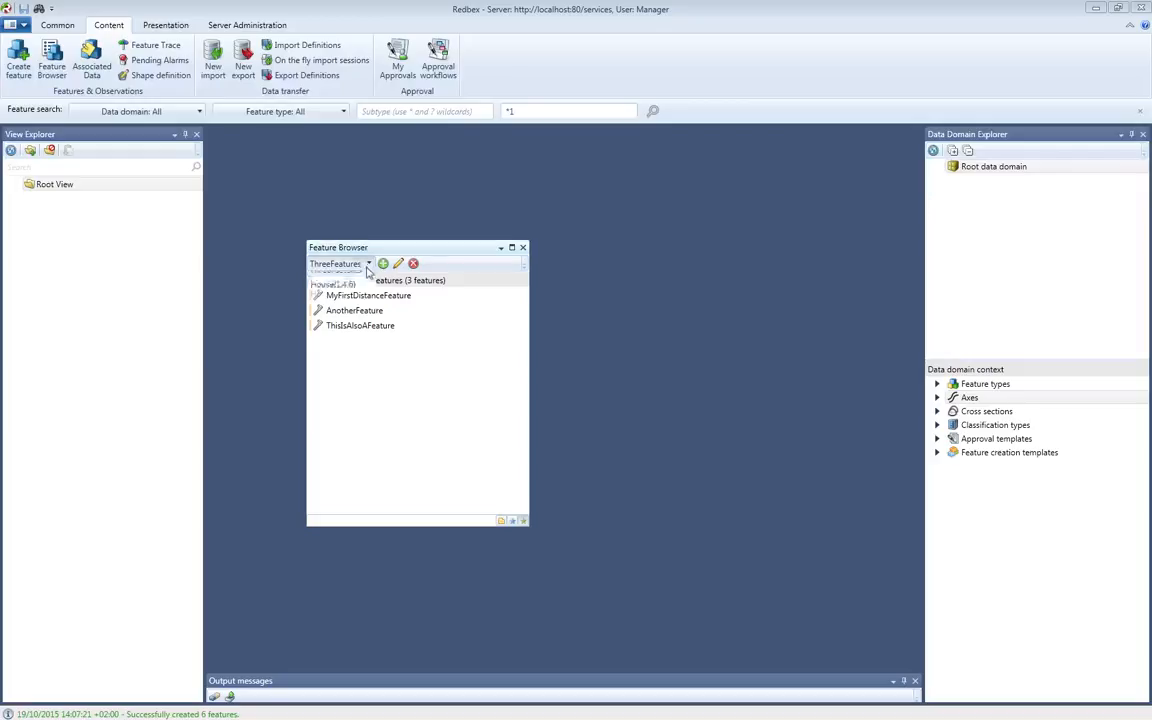
left_click(358, 293)
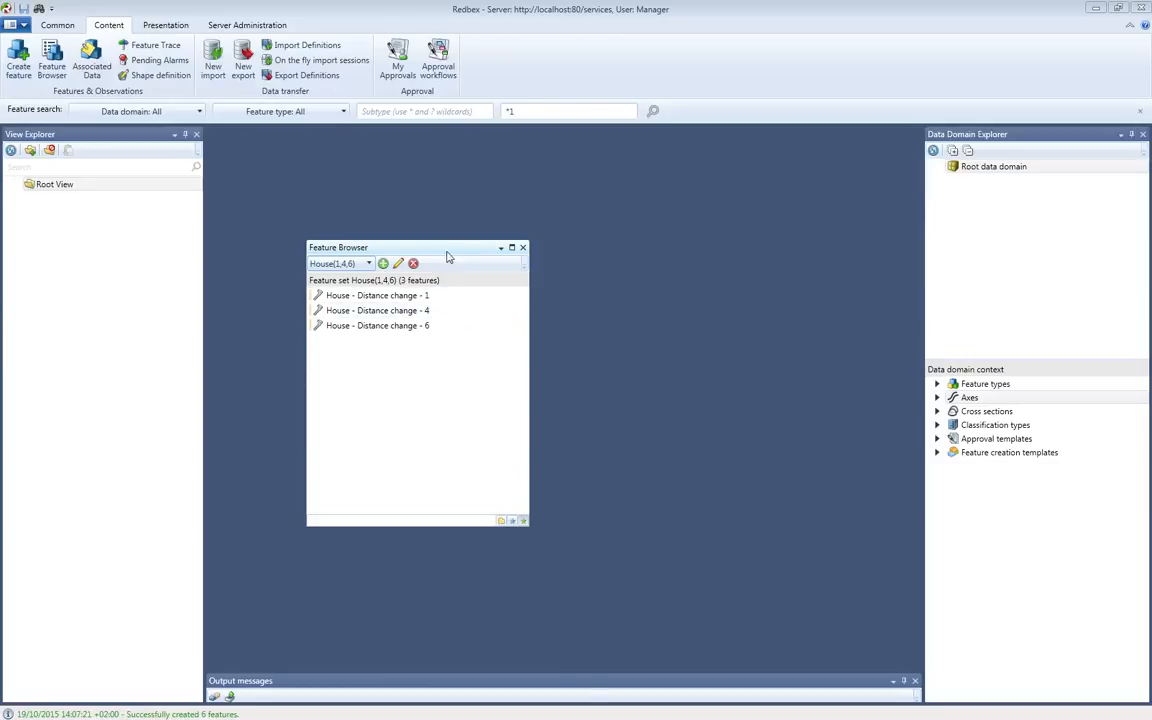
left_click_drag(449, 255, 101, 446)
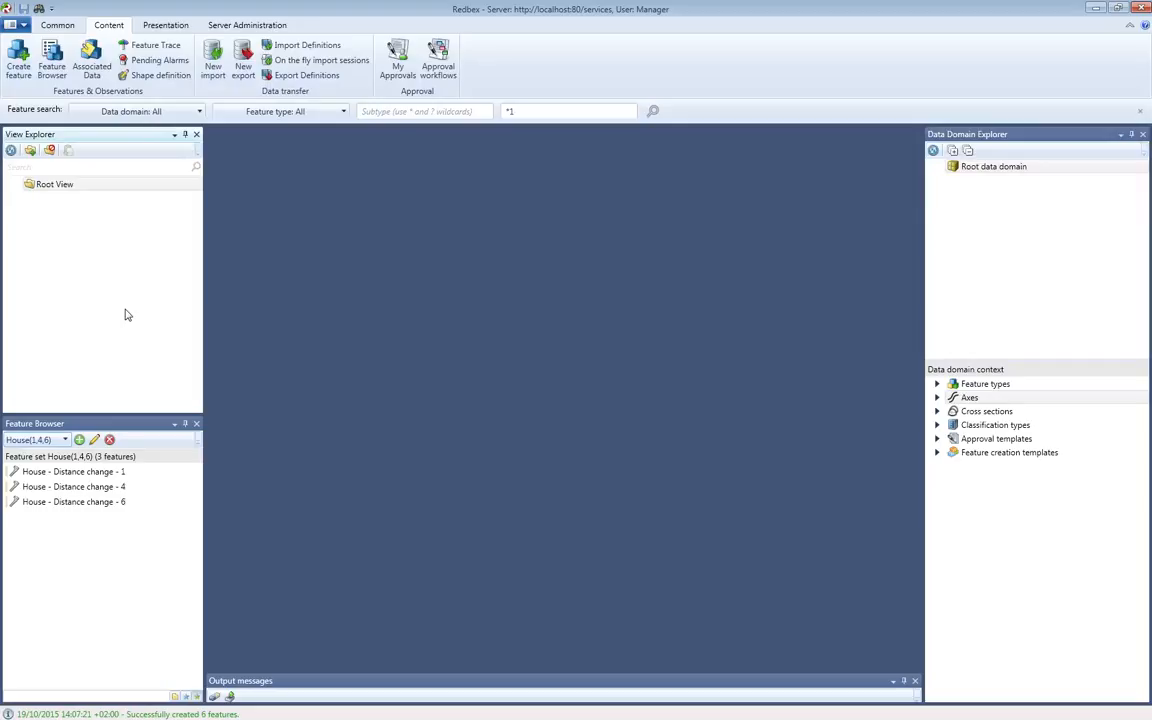
Open the Root View for editing and examine its name and description.
left_click(56, 186)
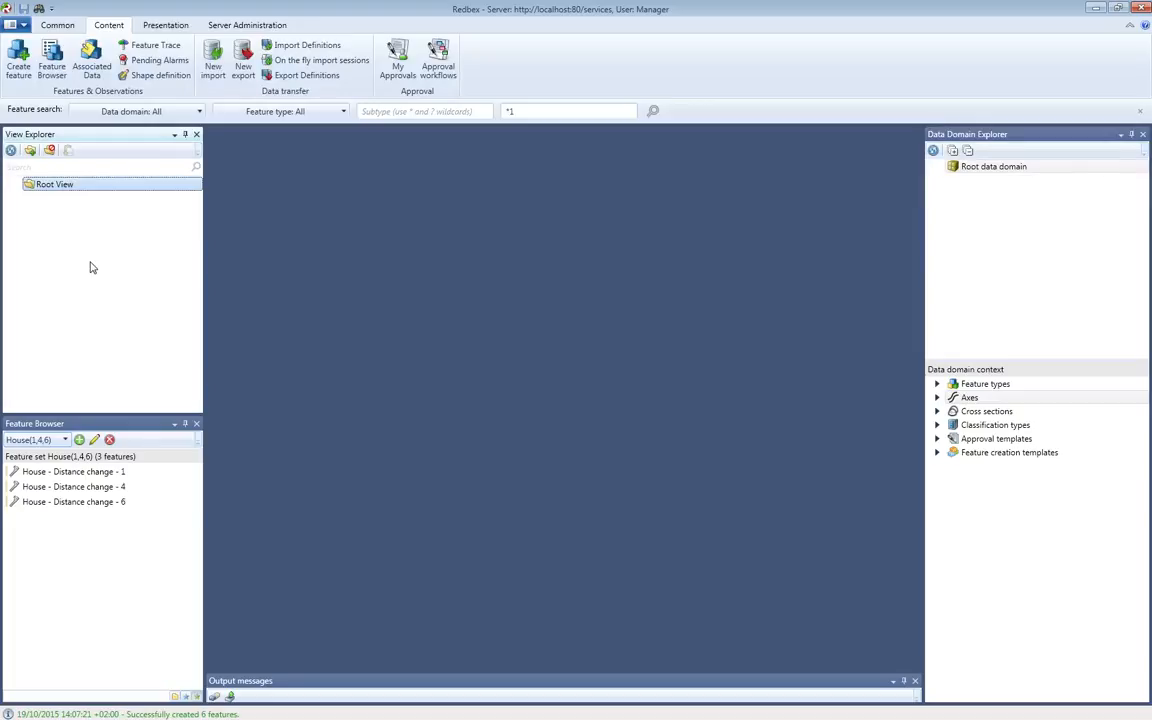
right_click(57, 185)
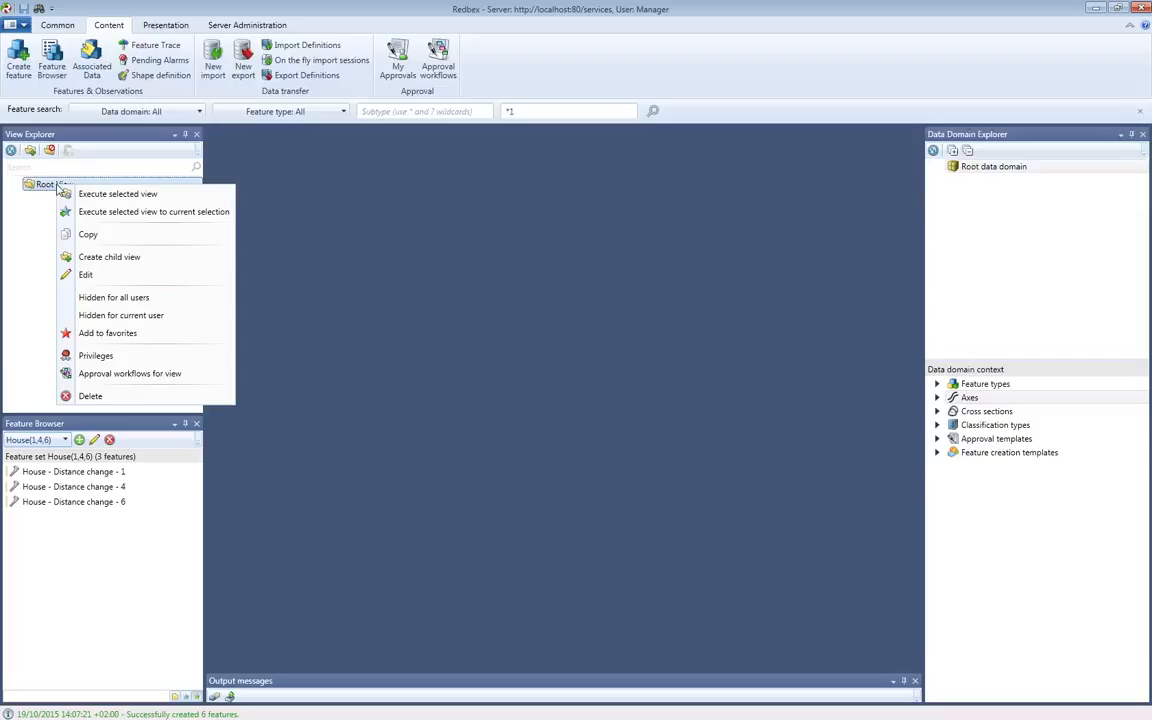
left_click(89, 277)
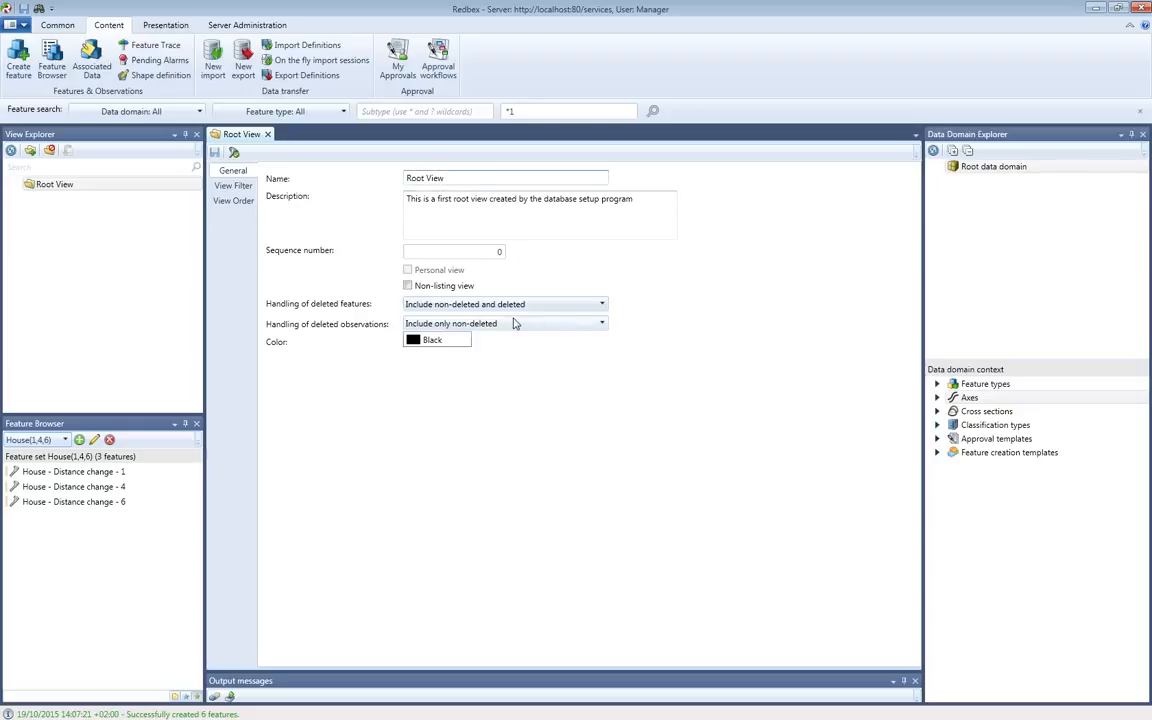
left_click_drag(459, 179, 402, 180)
left_click(521, 225)
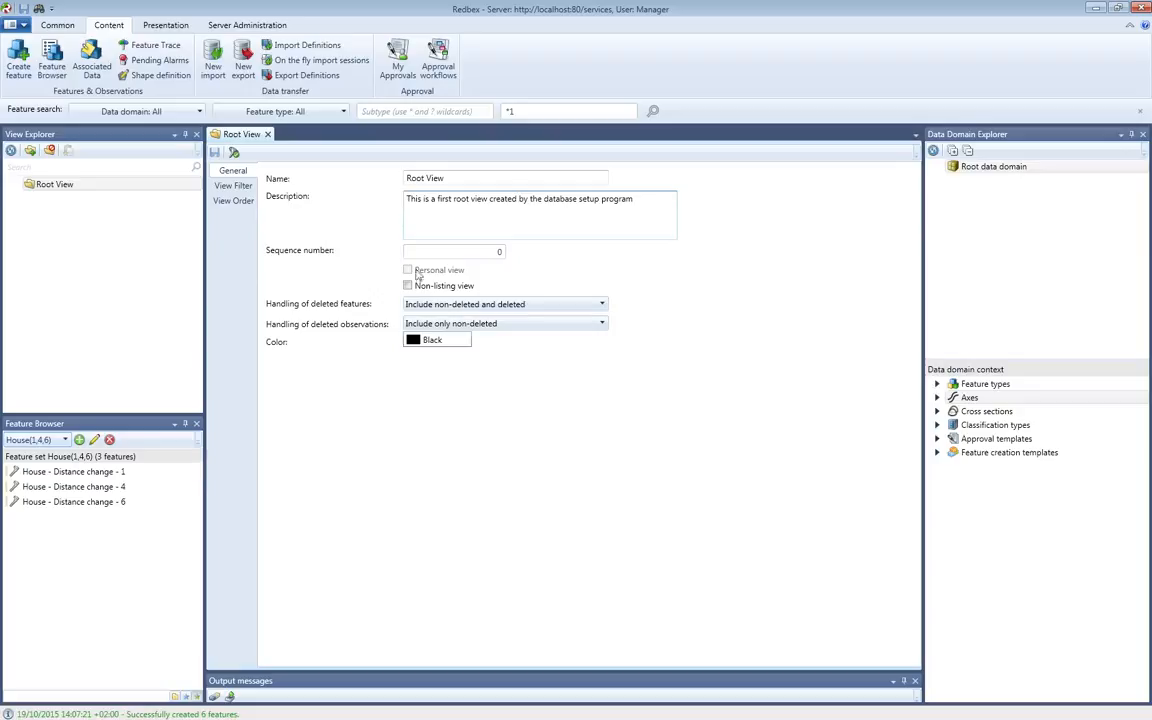
Examine the colour choices available for the Root View without changing its colour.
left_click(55, 185)
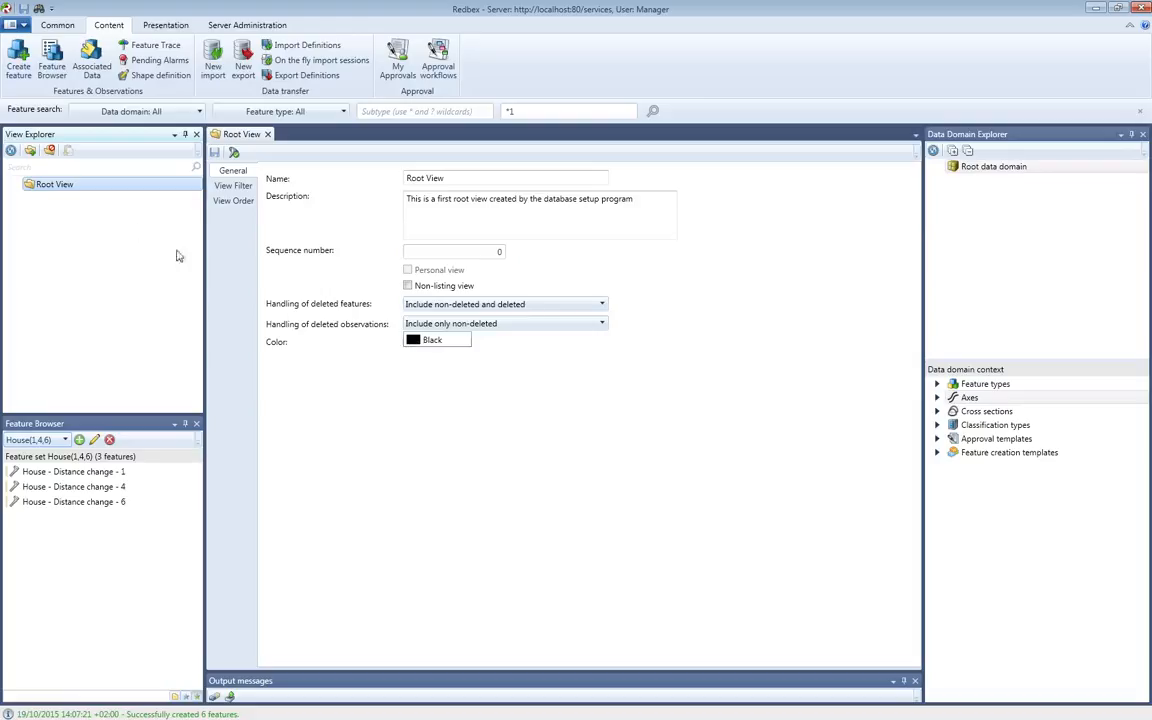
left_click(414, 340)
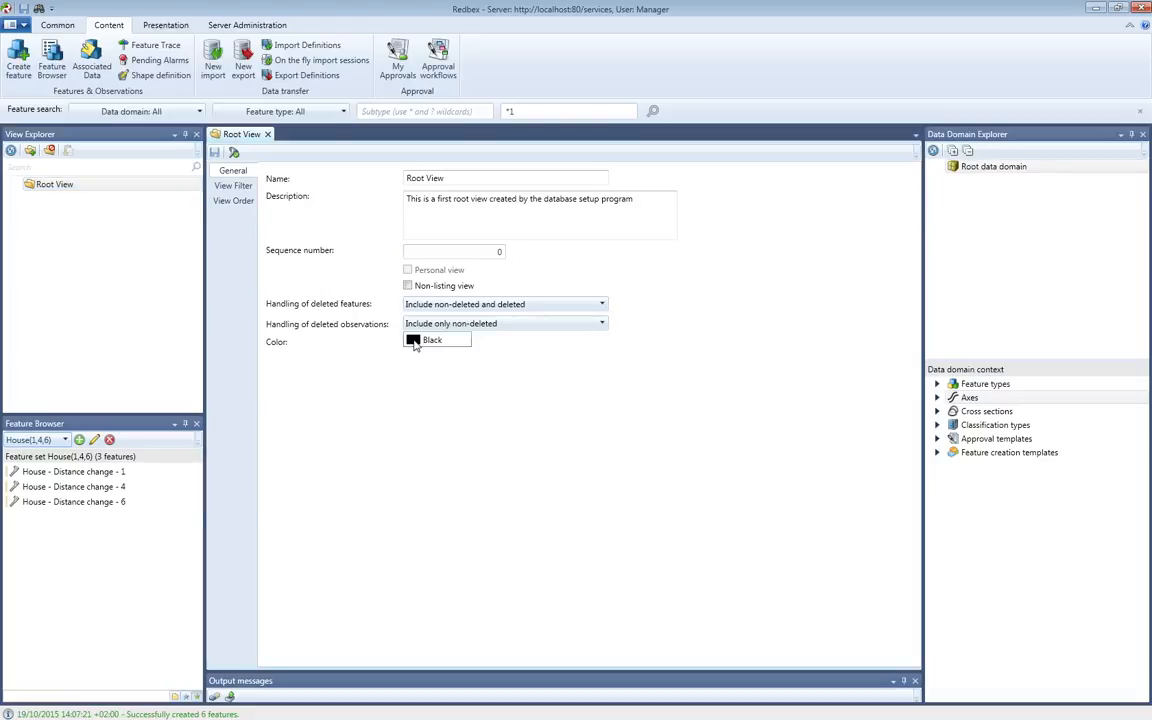
left_click(414, 341)
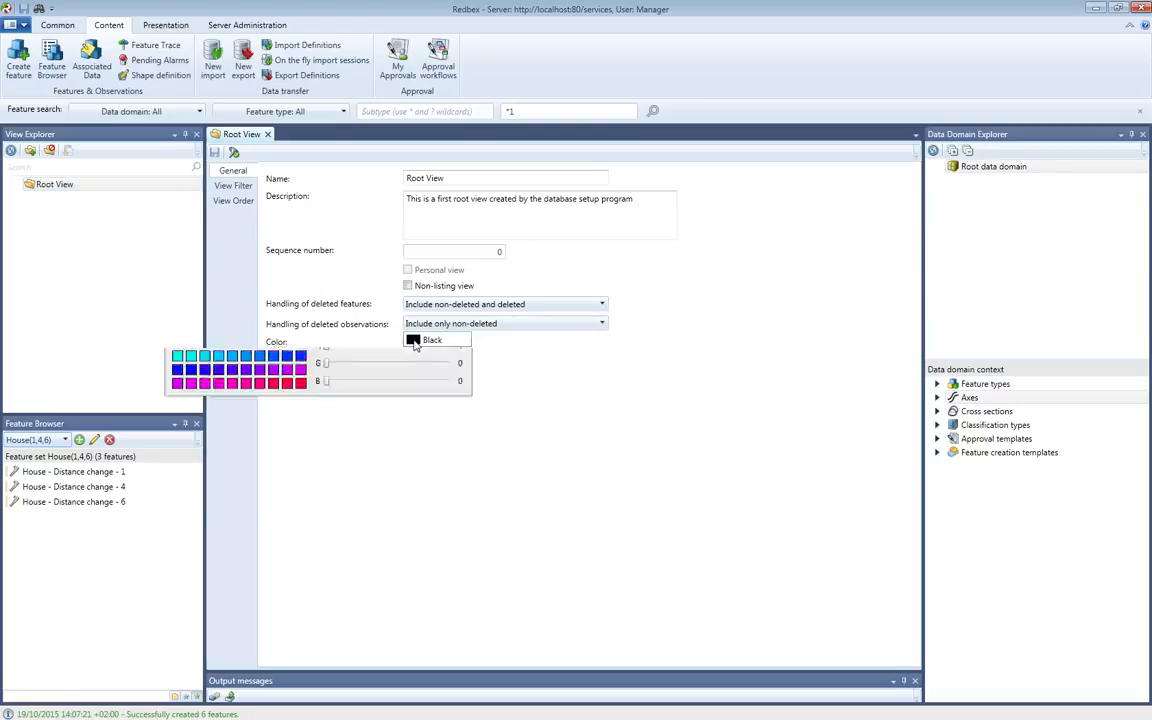
left_click(334, 287)
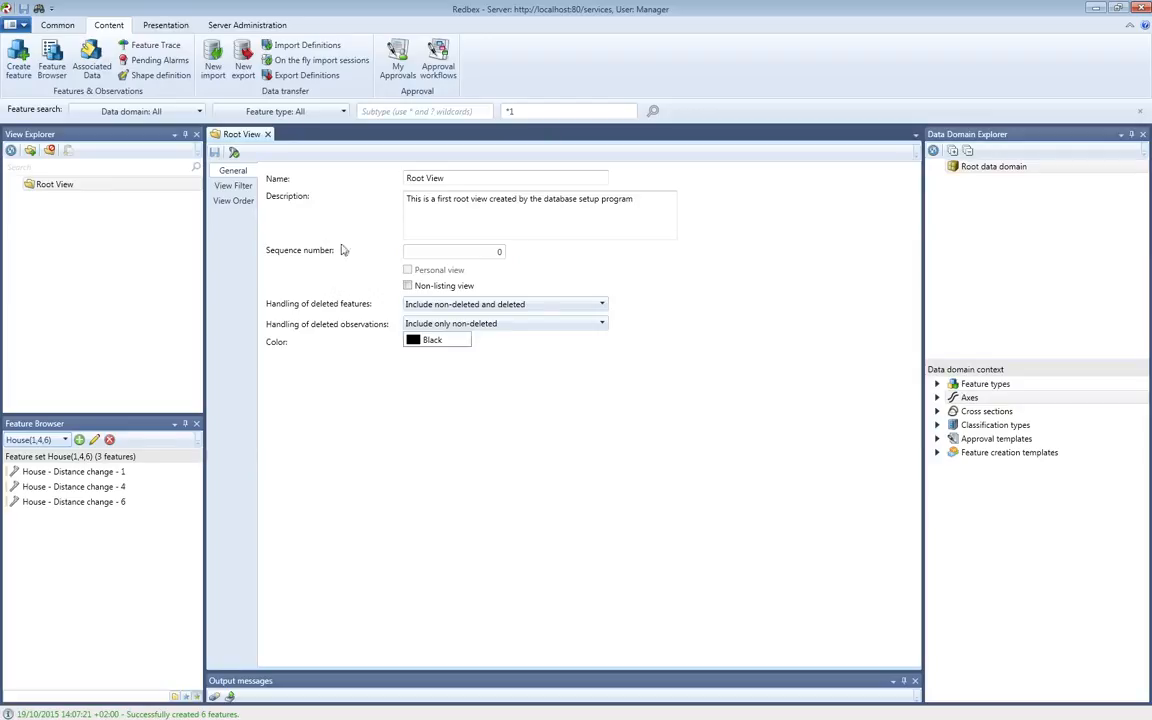
Try ordering the Root View by Latest update in Ascending direction, checking the other ordering options.
left_click(224, 200)
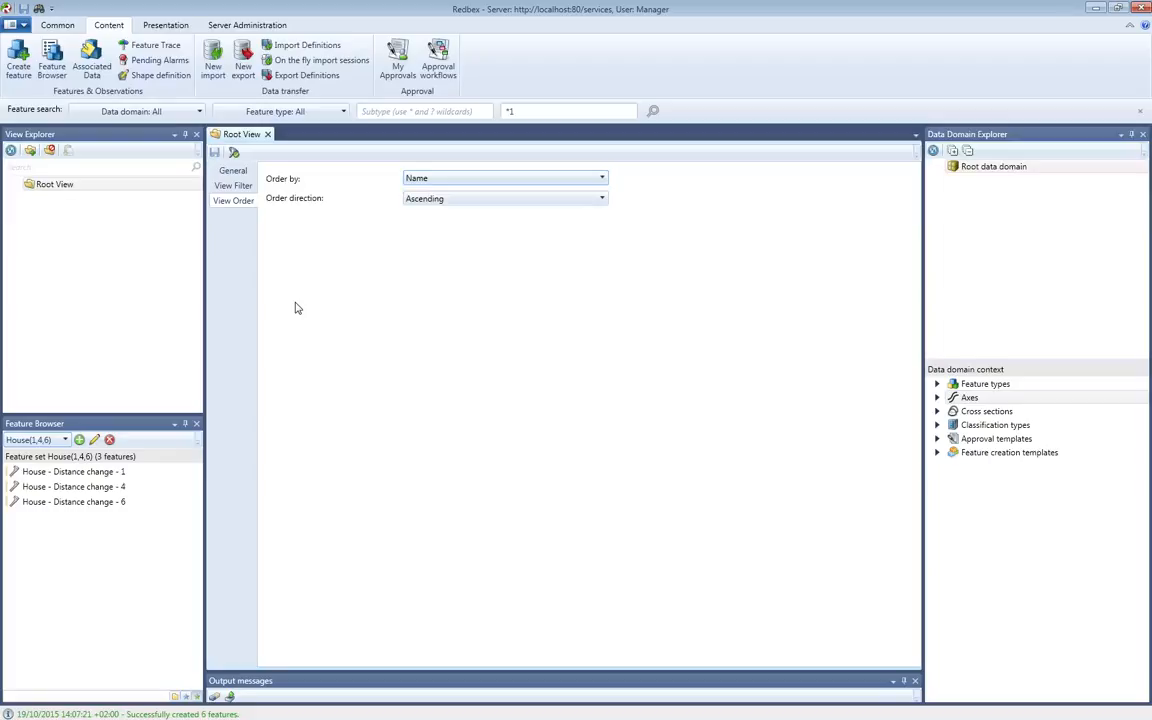
left_click(432, 180)
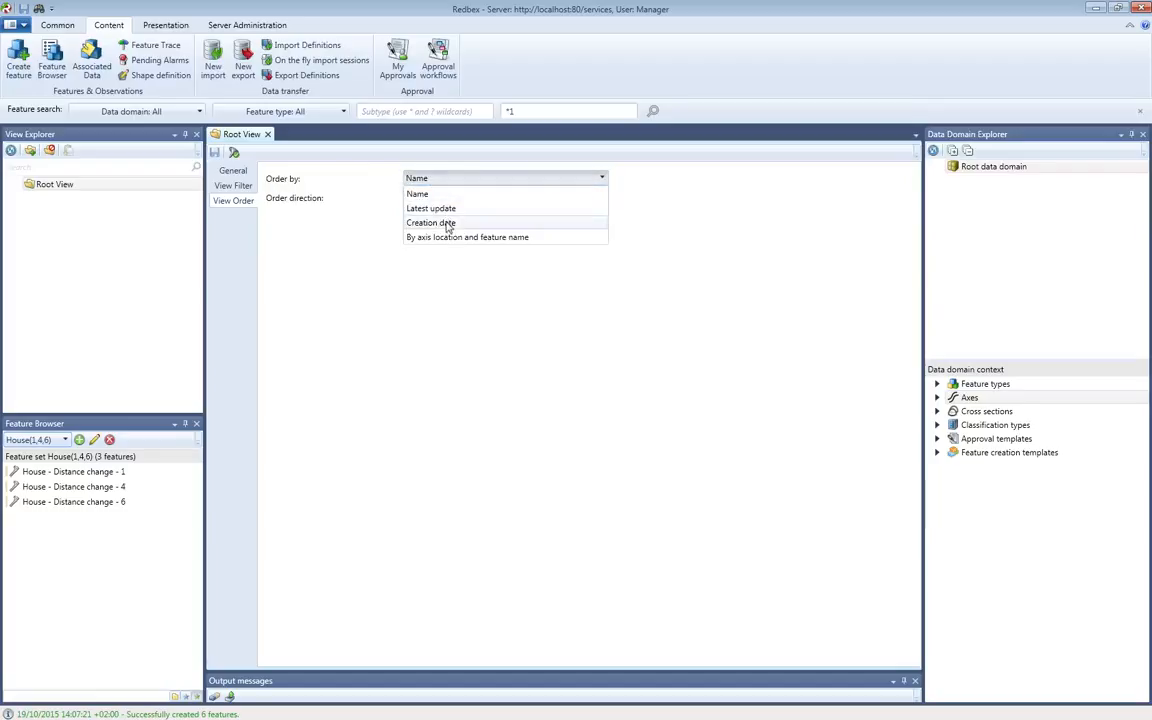
left_click(440, 209)
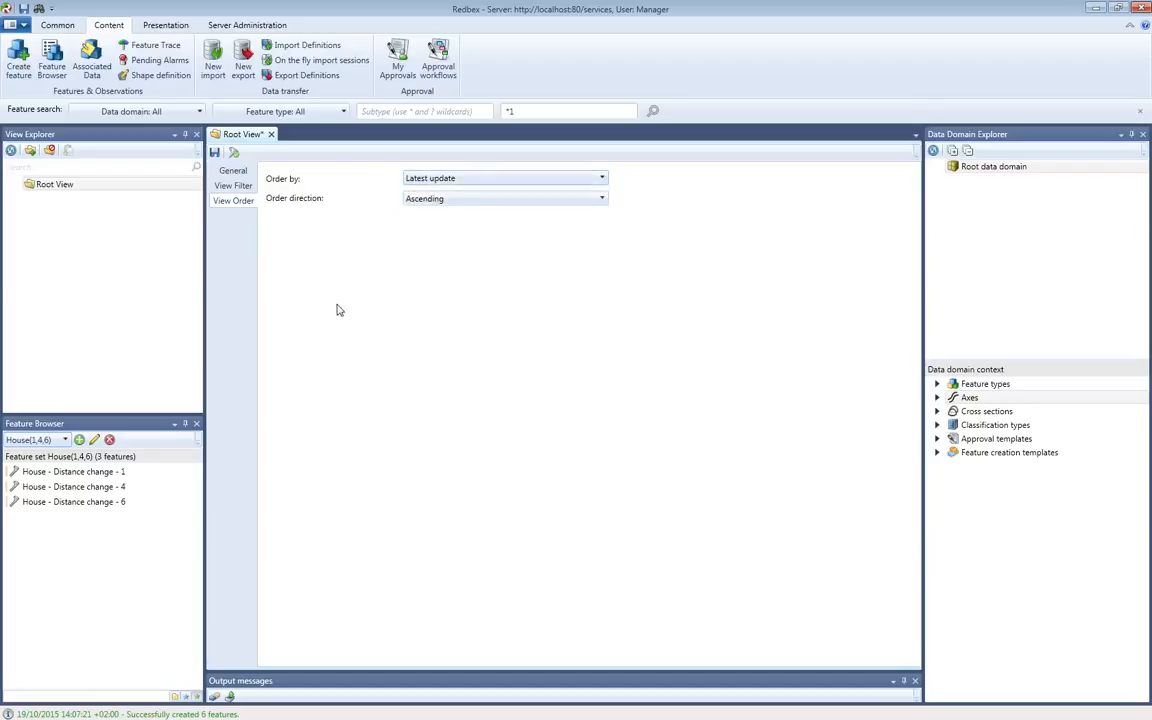
left_click(408, 179)
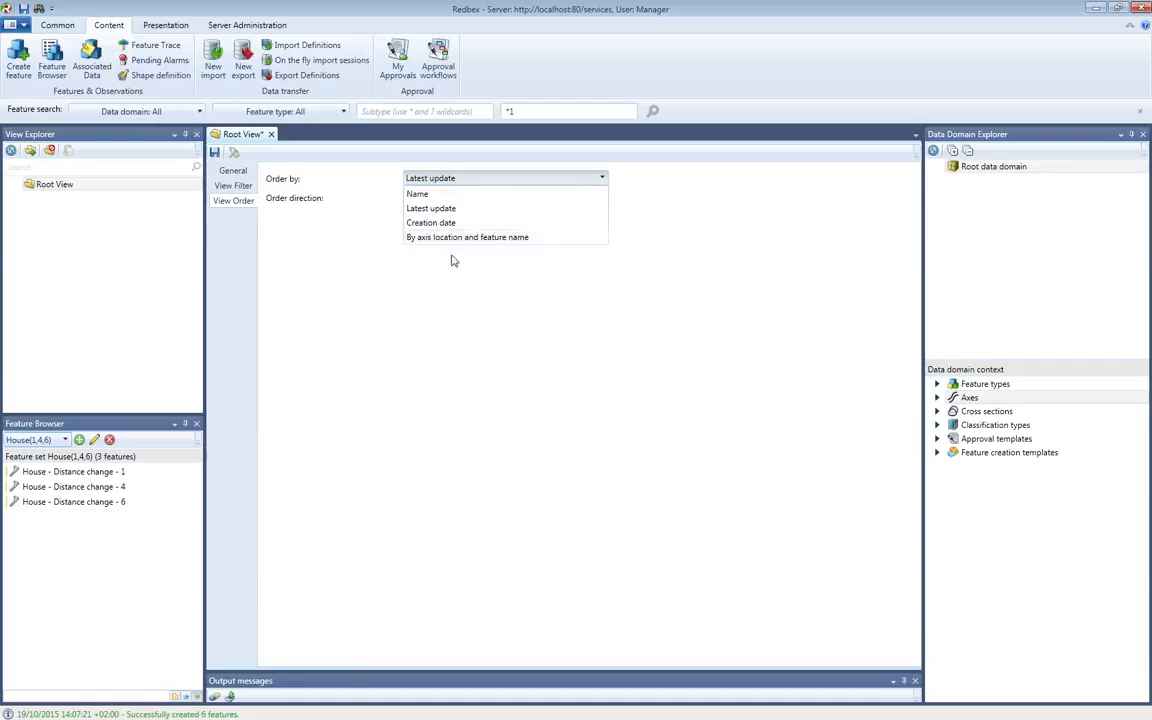
left_click(455, 258)
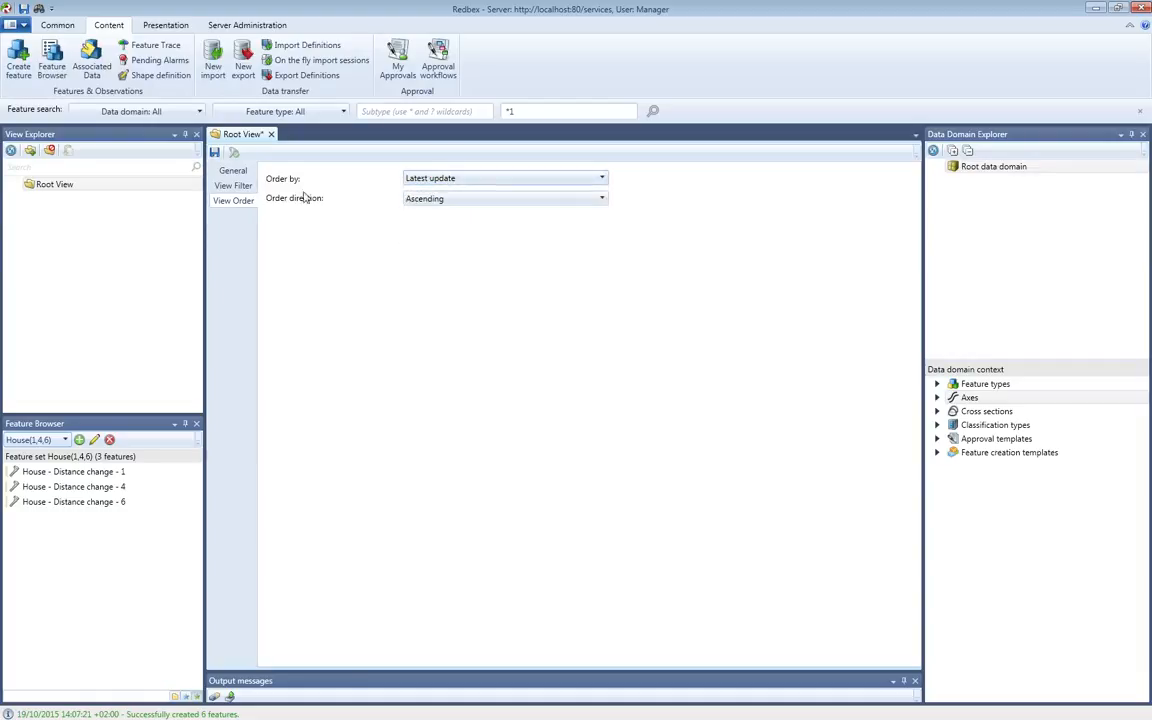
left_click(413, 200)
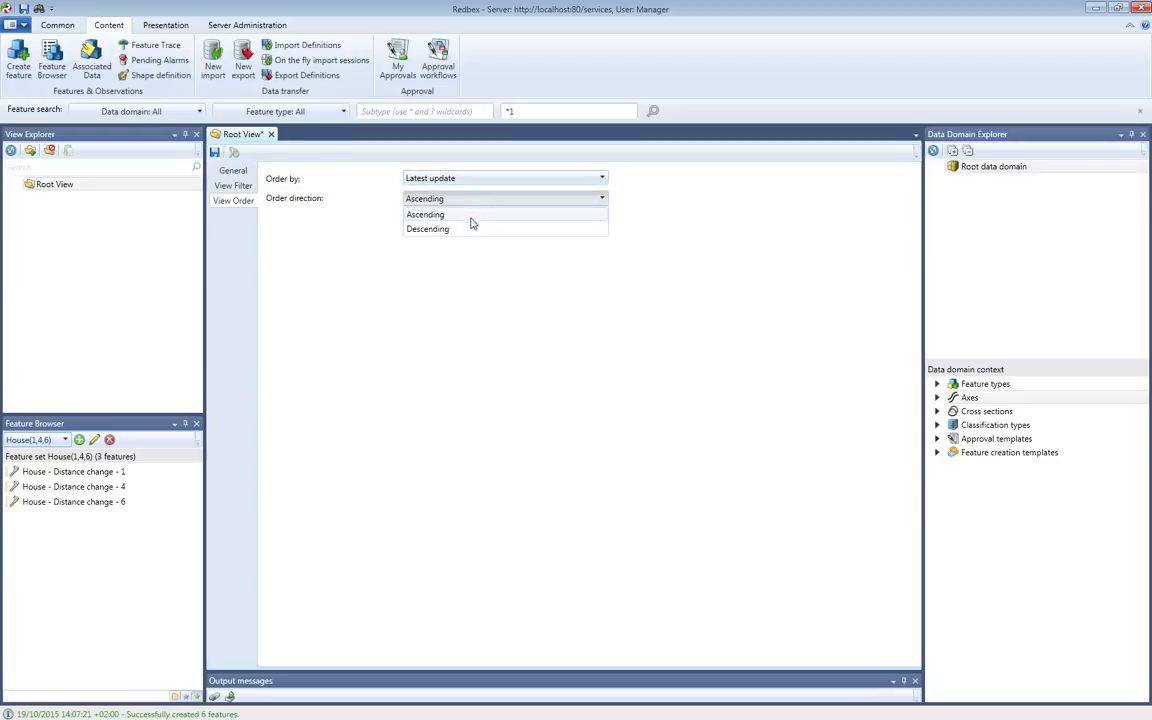
left_click(471, 216)
Set the Root View's ordering to Name and show its view filter settings.
left_click(439, 181)
left_click(436, 193)
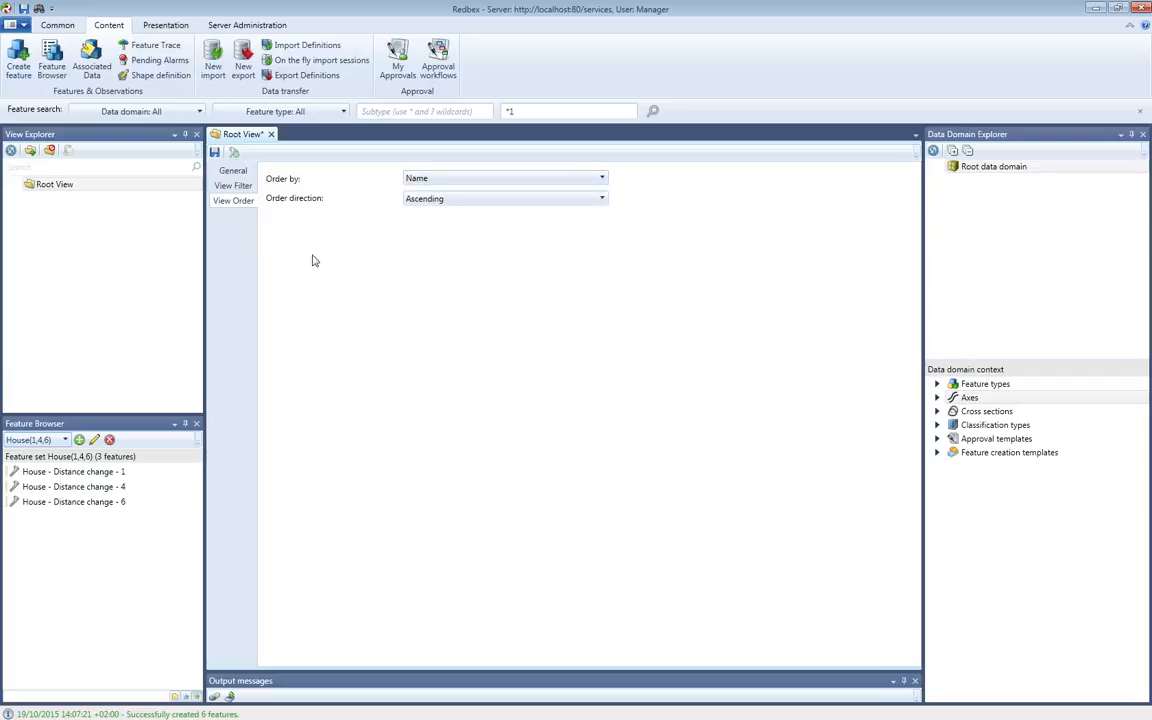
left_click(233, 186)
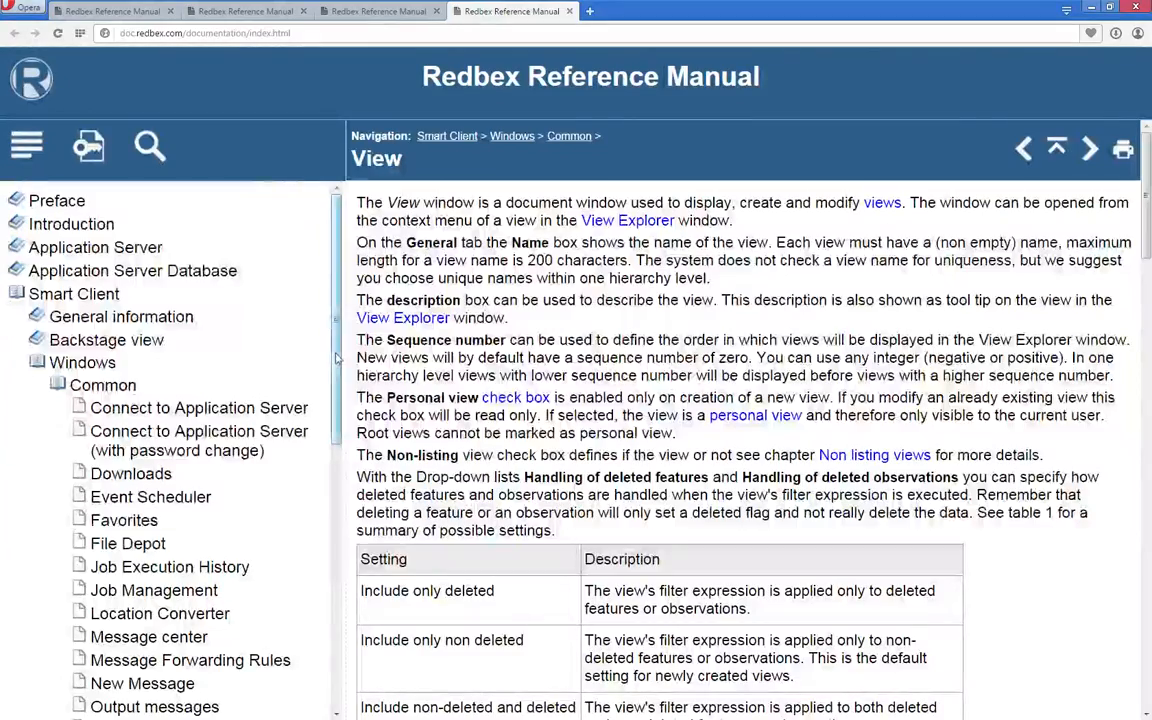
Open the manual's Views topic and read how the view tree, view members and filters work.
scroll(338, 358, "down", 1)
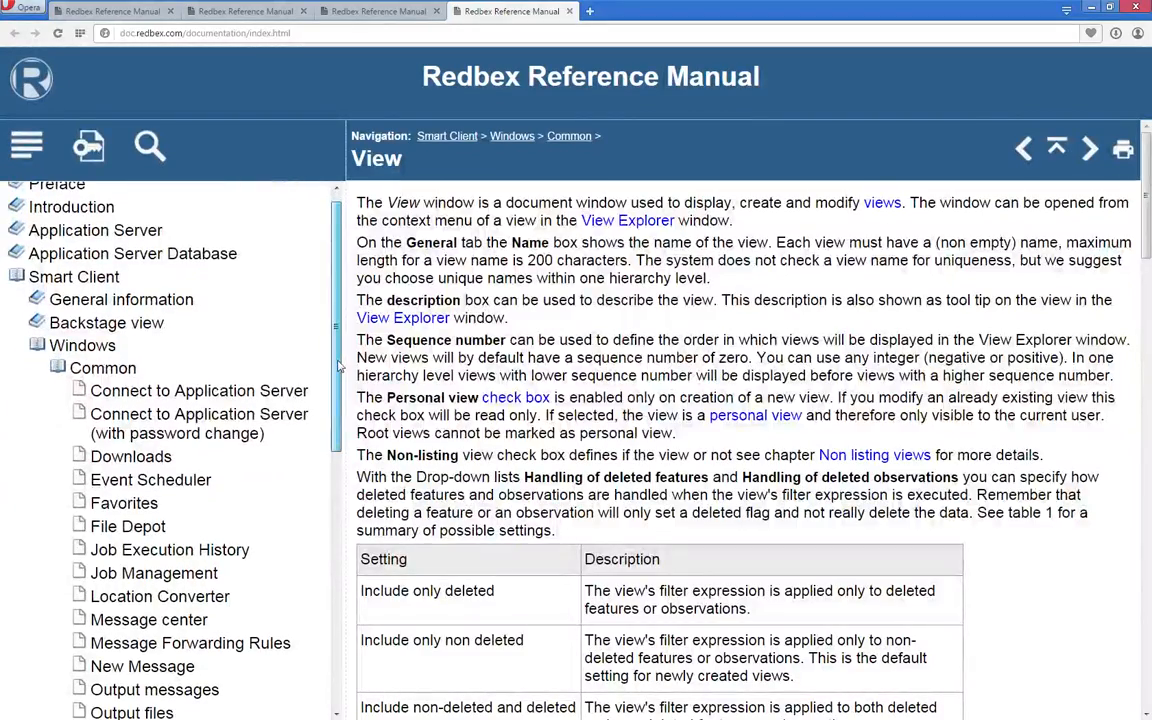
left_click(882, 205)
scroll(655, 467, "down", 1)
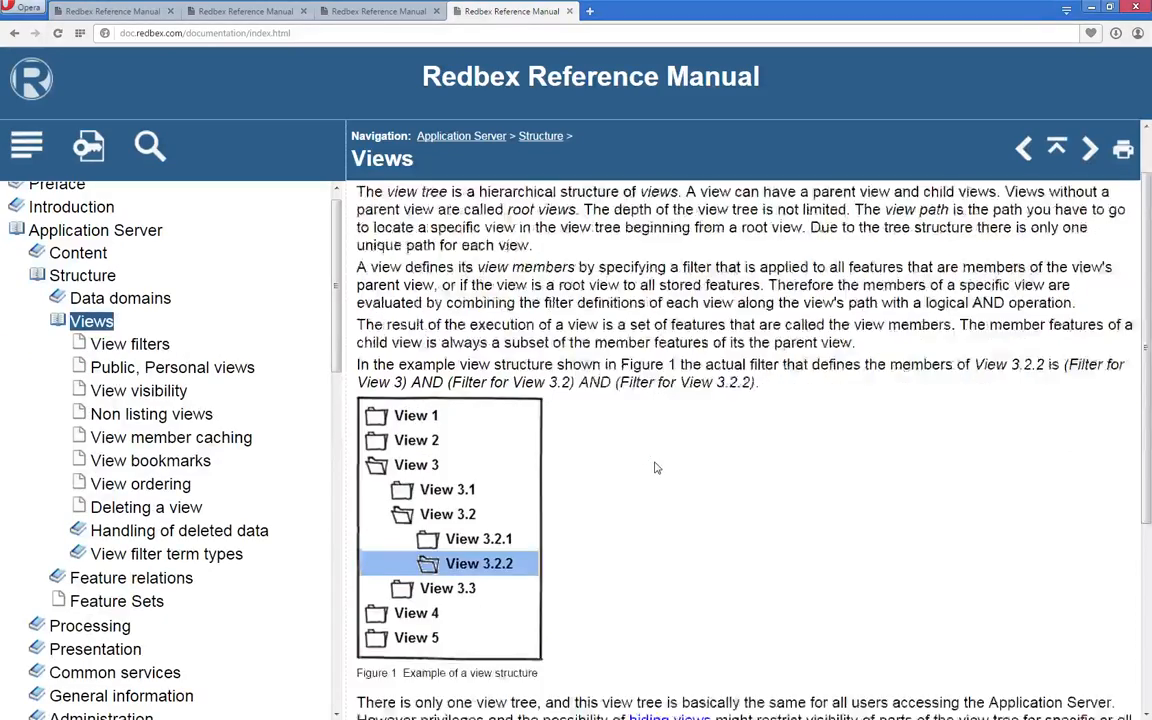
scroll(655, 467, "down", 1)
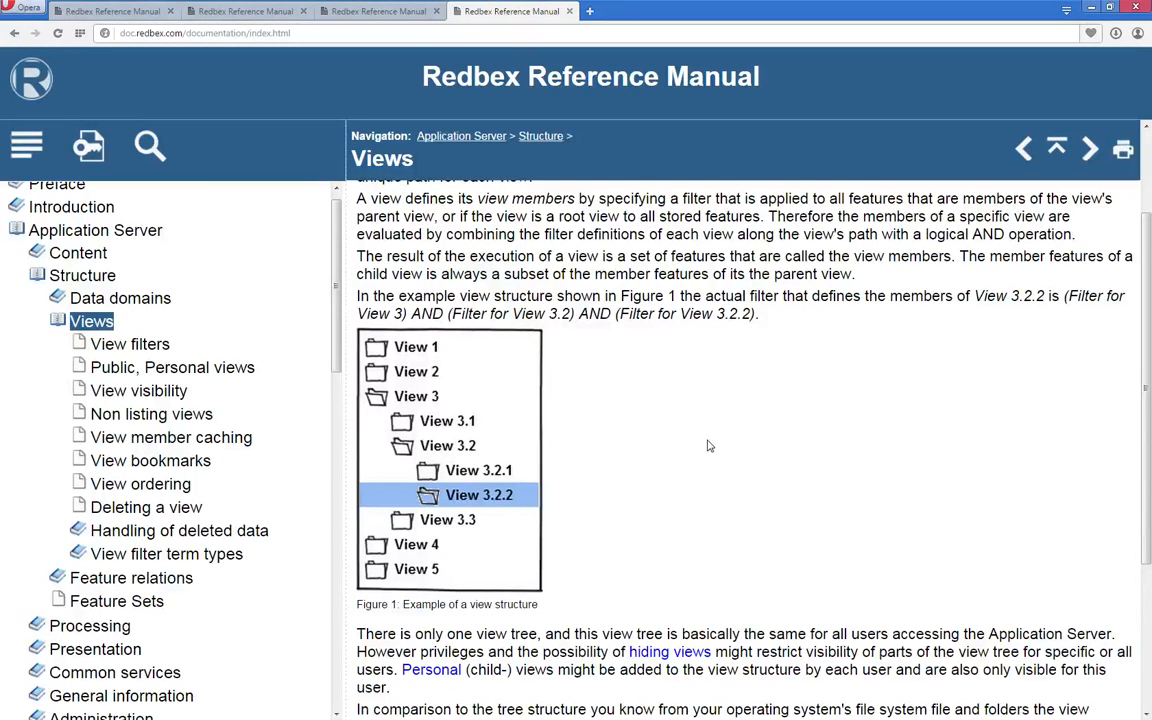
scroll(708, 446, "down", 3)
scroll(708, 446, "down", 2)
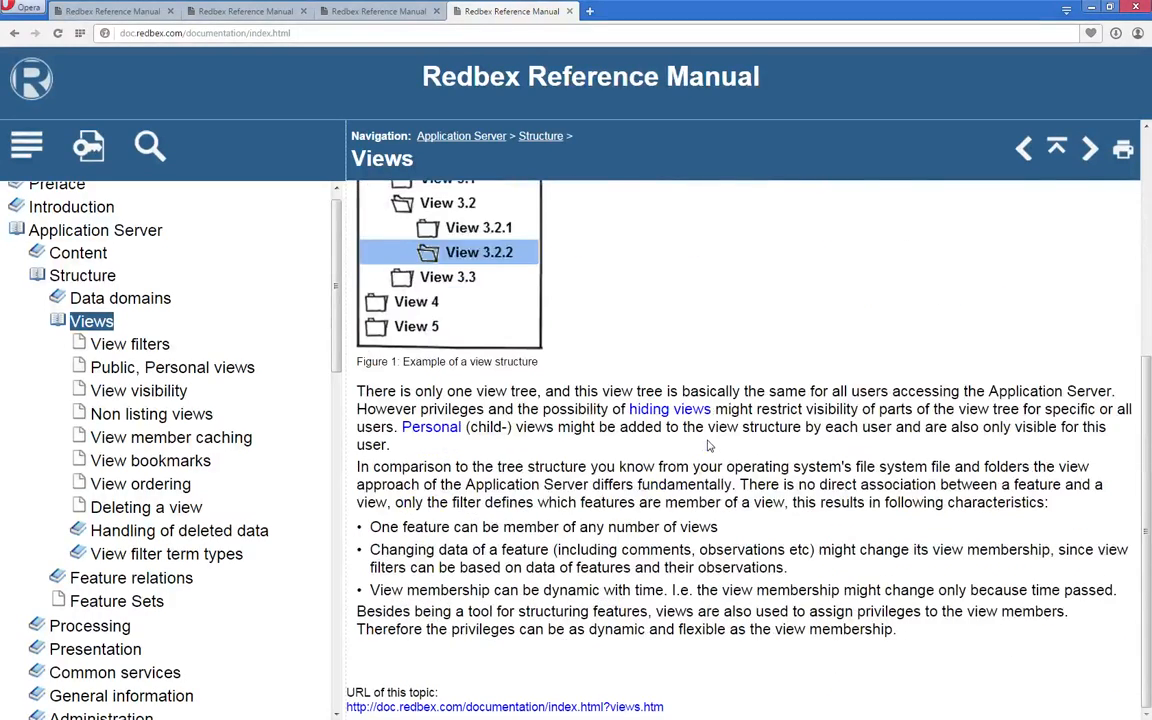
scroll(708, 446, "up", 4)
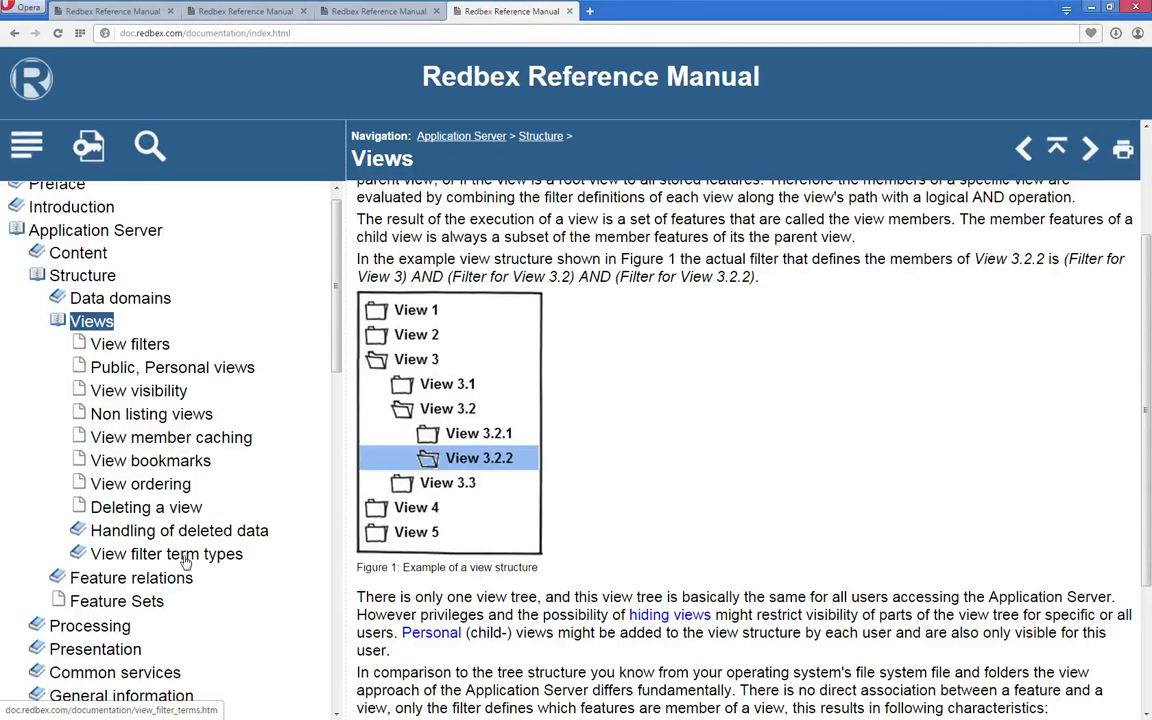
Look through the manual's View visibility, Non listing views and View member caching topics, and return to Redbex.
left_click(160, 391)
left_click(175, 414)
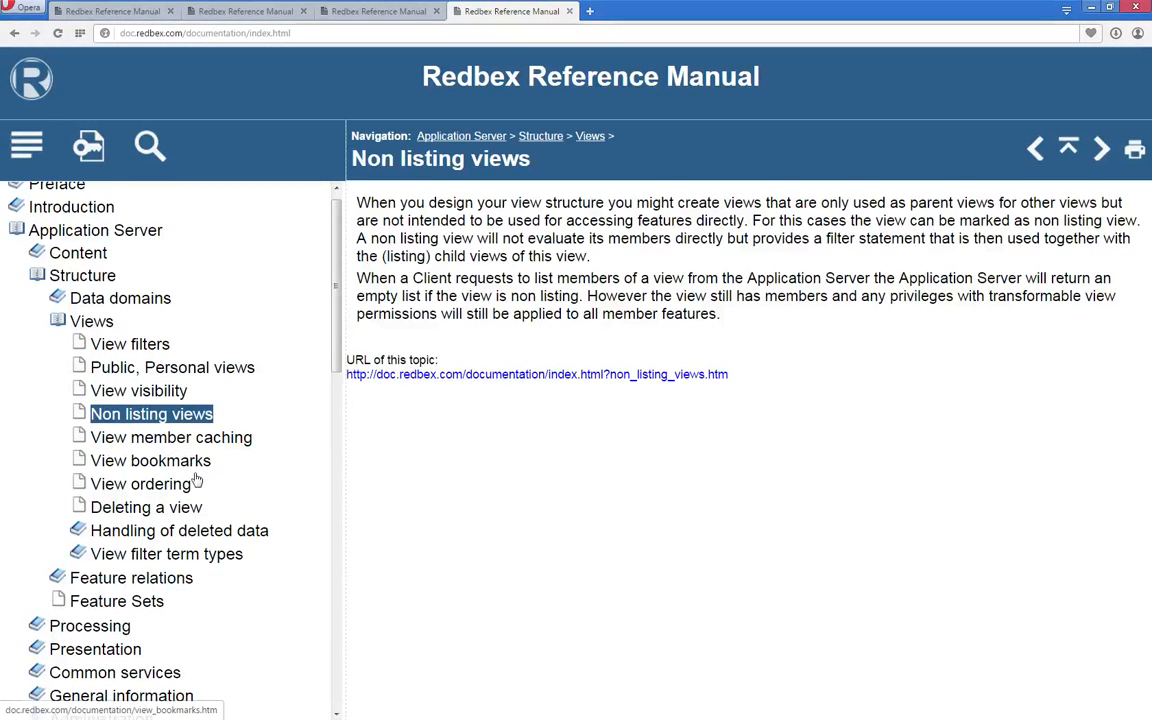
left_click(205, 438)
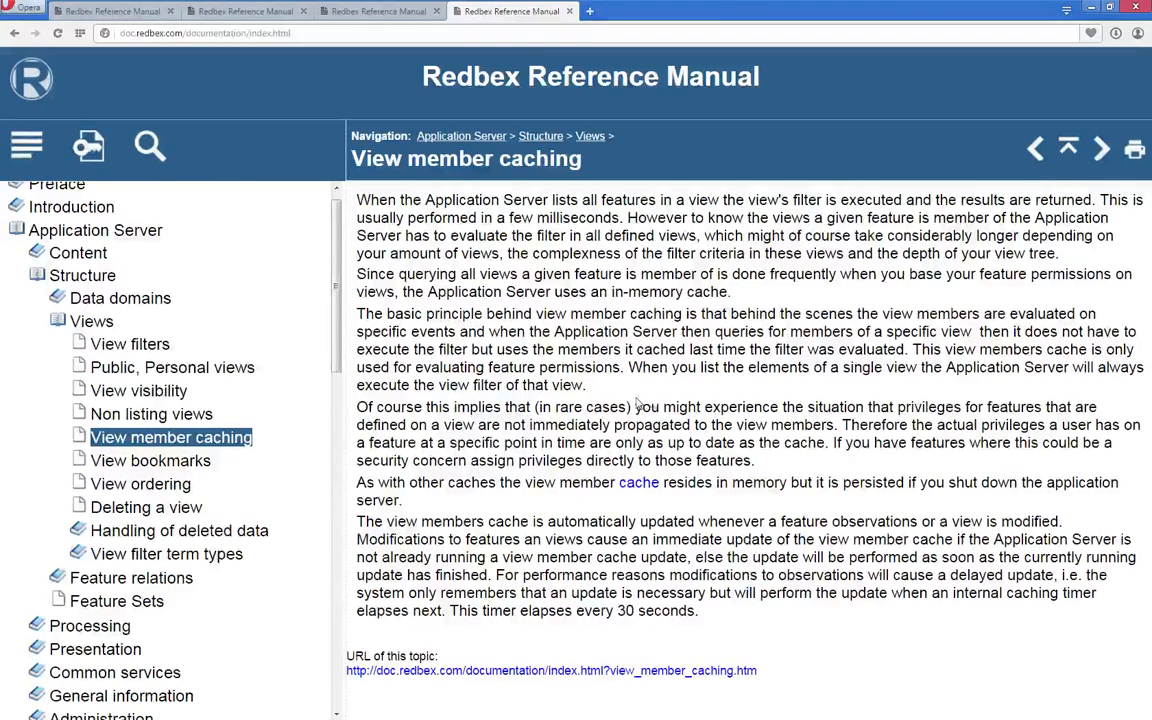
left_click(1094, 10)
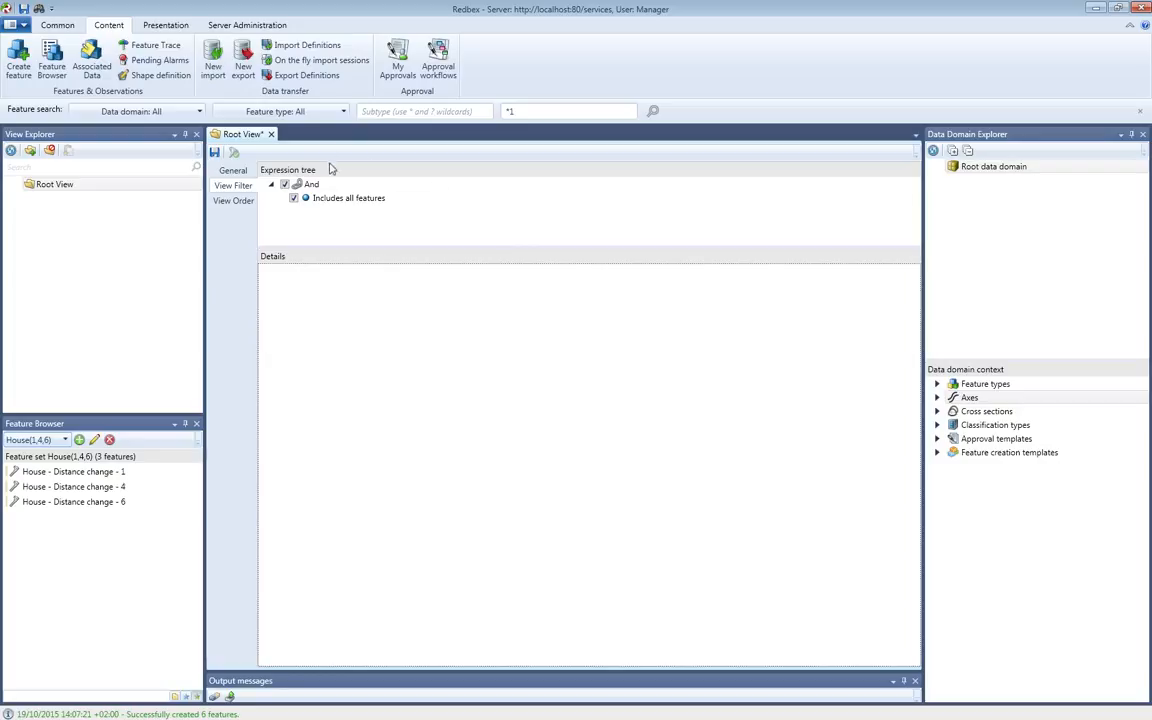
Check the operator choices of the Root View filter's And node and try negating the node.
left_click(455, 185)
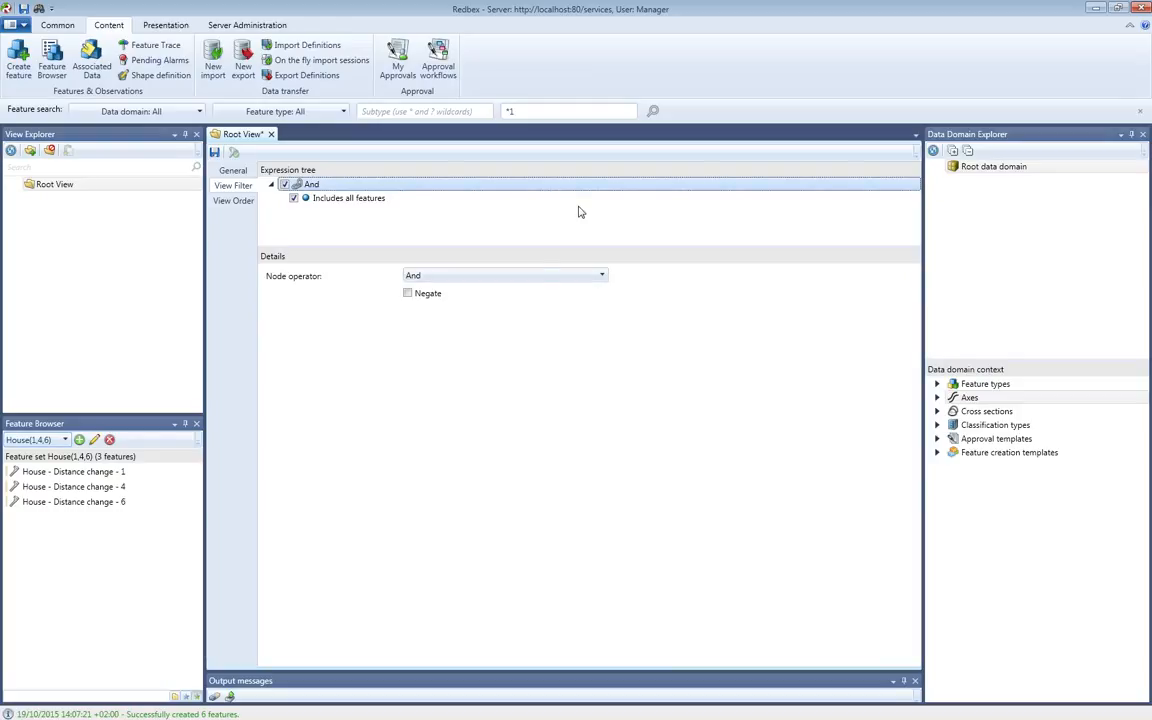
left_click(594, 277)
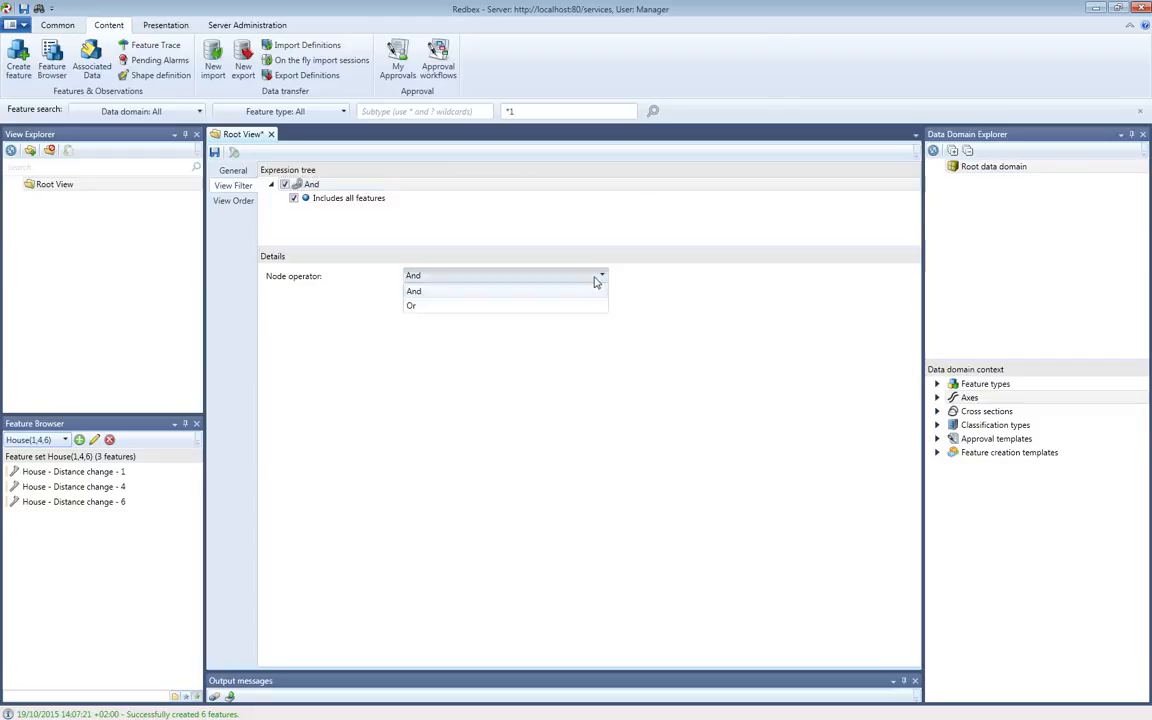
left_click(594, 282)
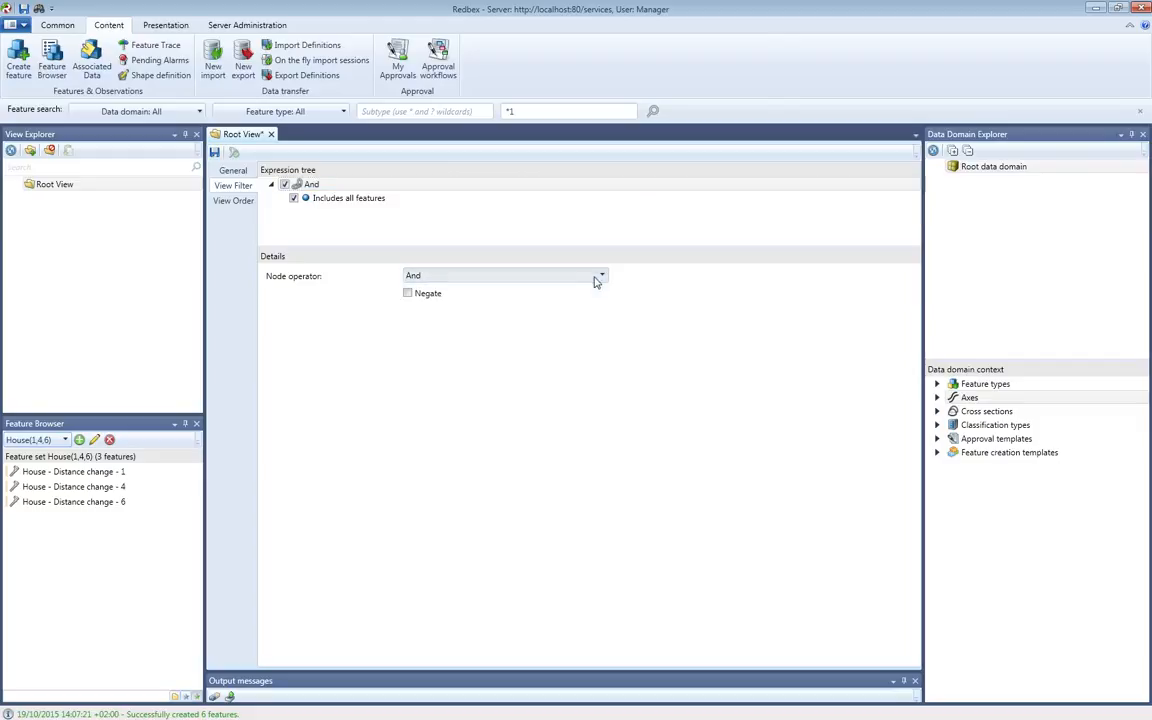
left_click(408, 296)
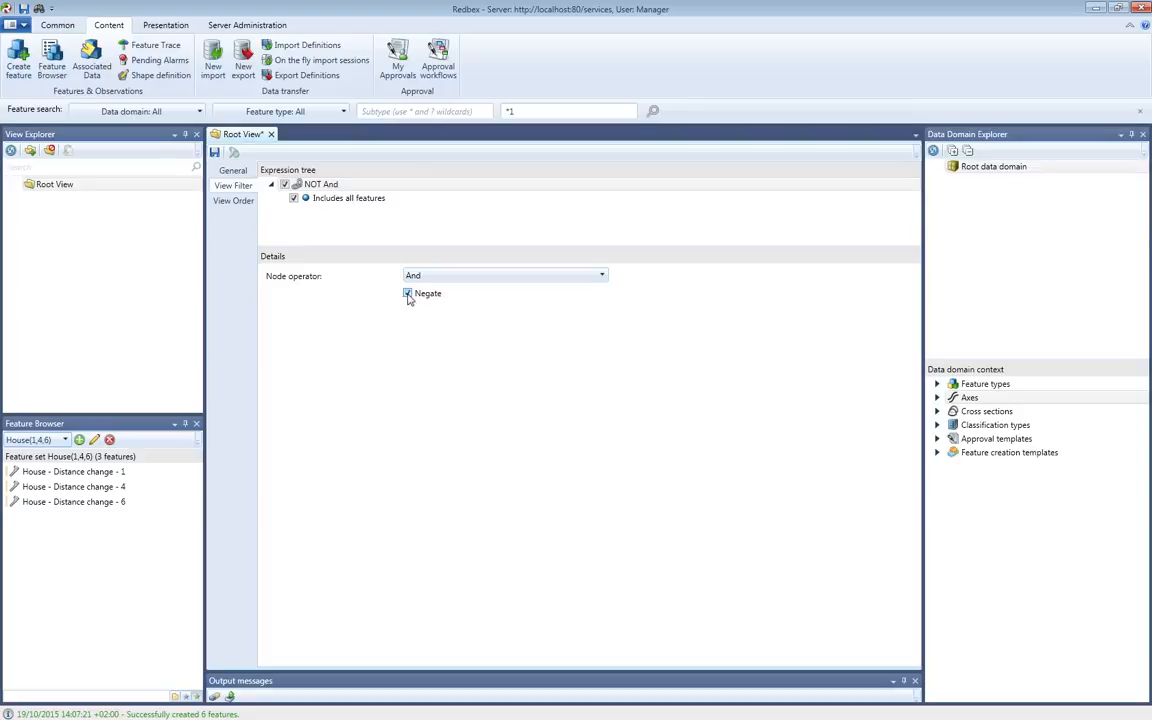
left_click(408, 295)
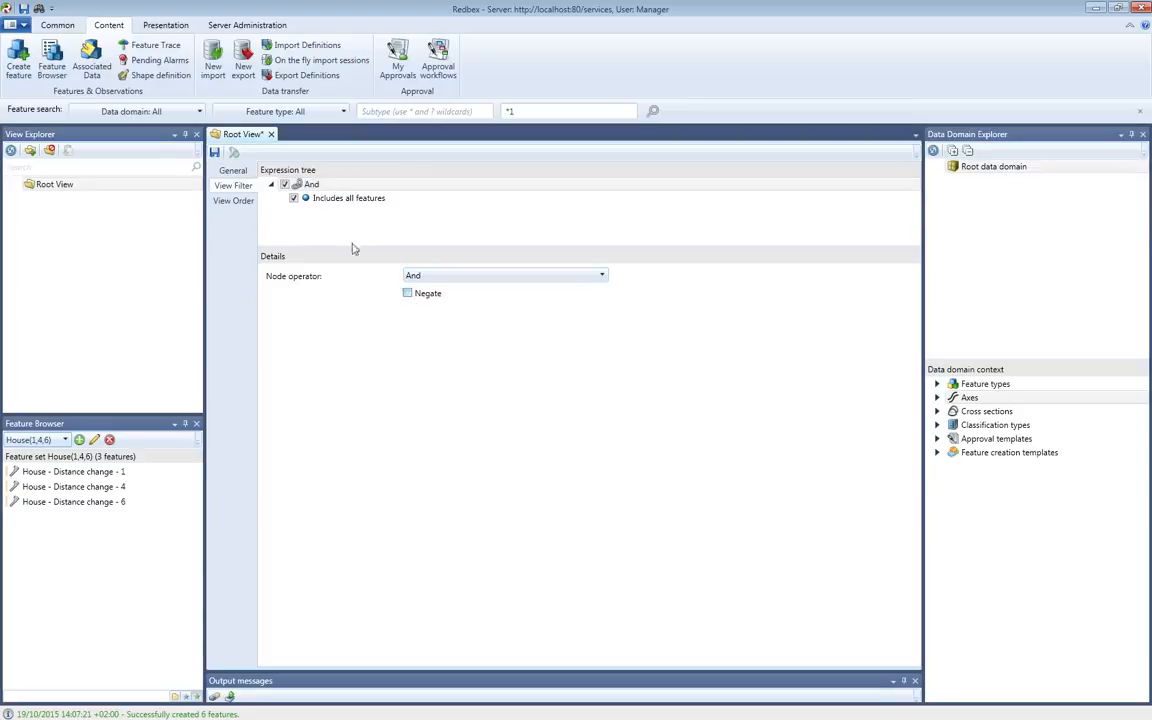
Check what can be added to the And node and inspect the details of the Includes all features term.
right_click(339, 187)
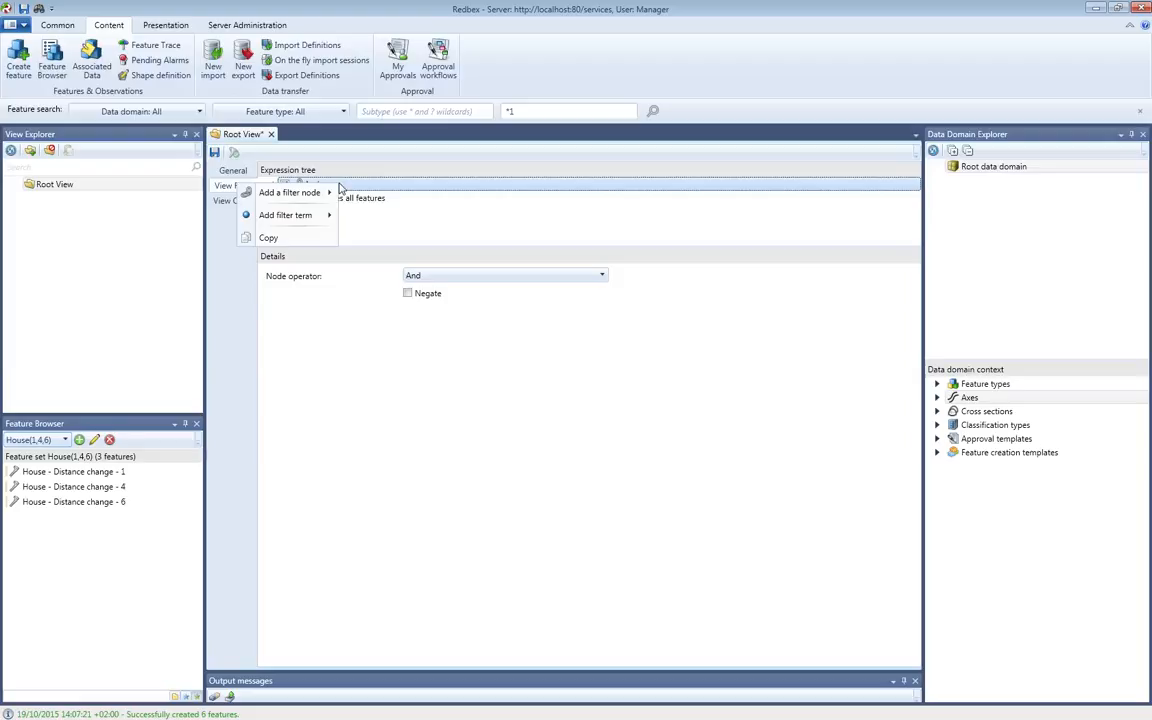
left_click(352, 185)
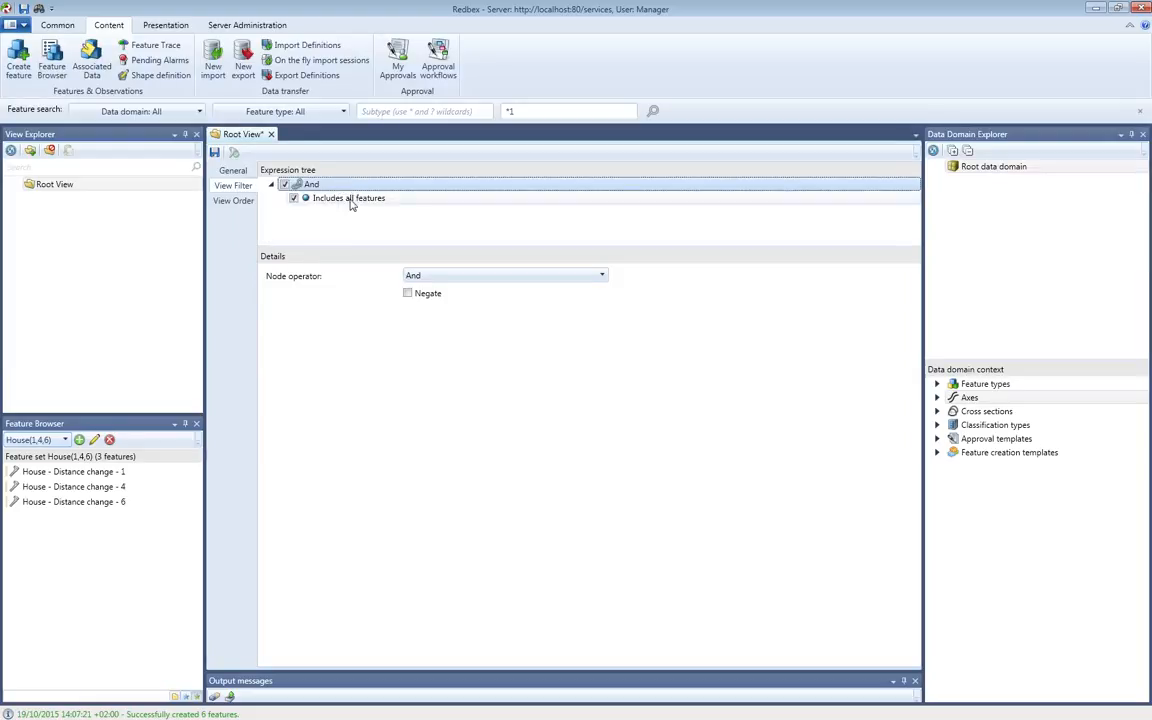
left_click(352, 200)
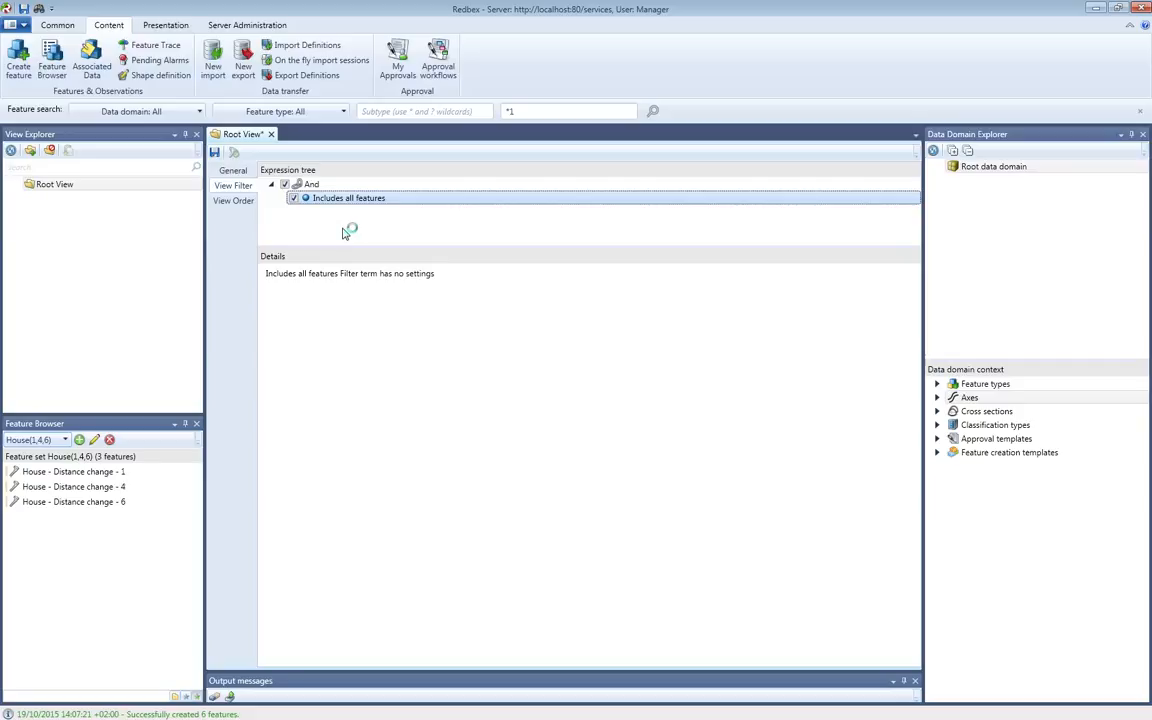
Save and close the Root View, and execute it to list its member features in the Feature Browser.
left_click(215, 152)
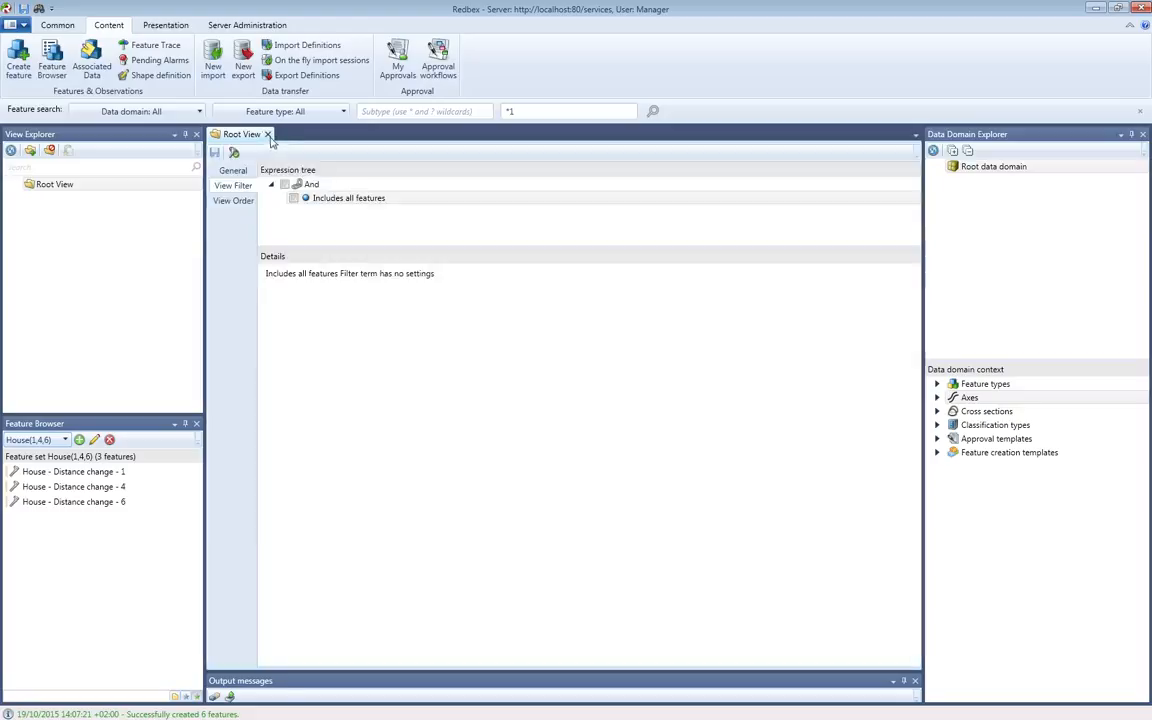
left_click(268, 134)
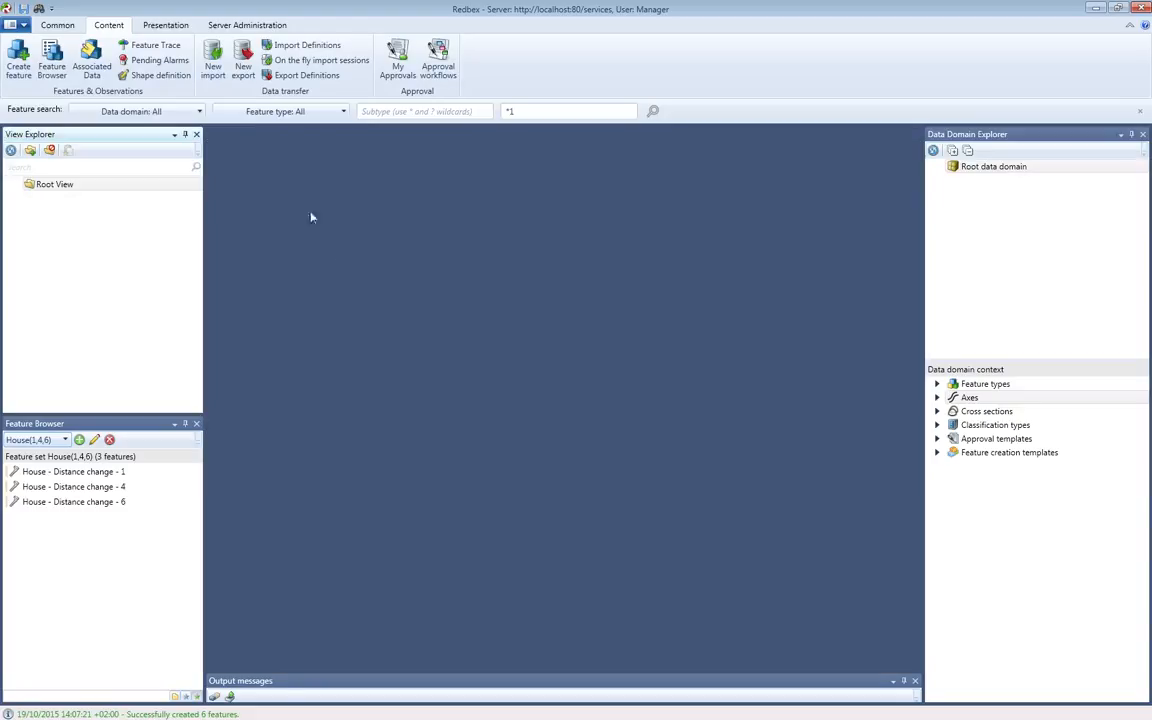
left_click(55, 185)
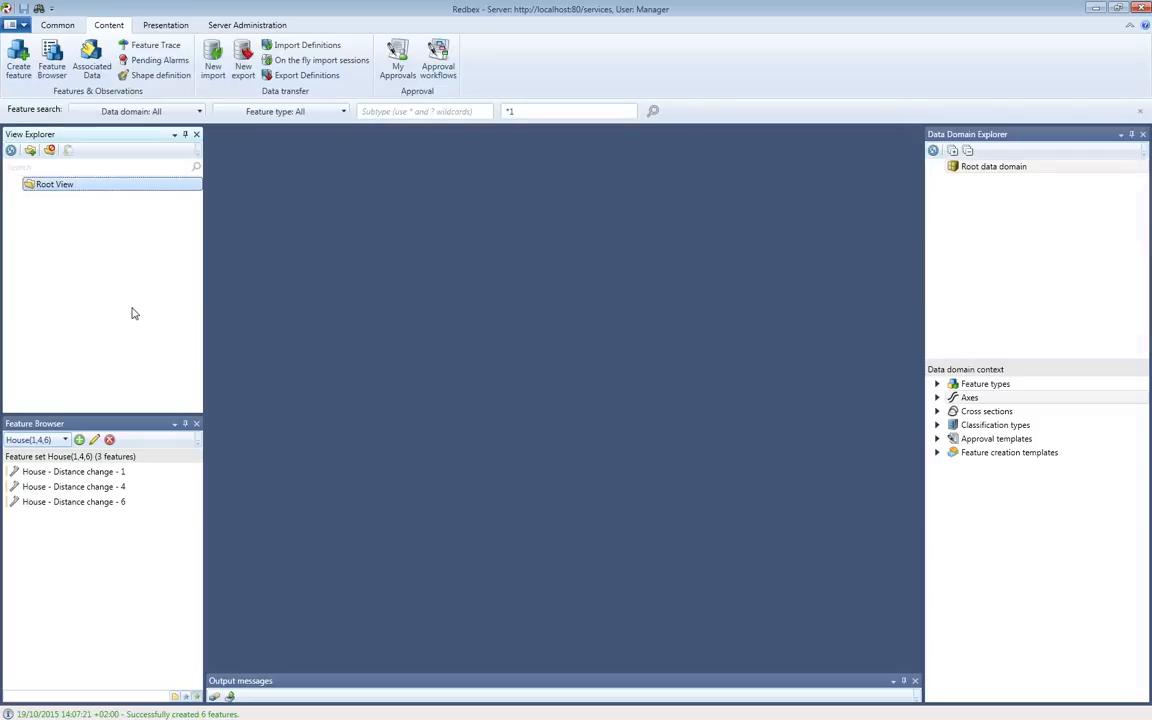
right_click(65, 185)
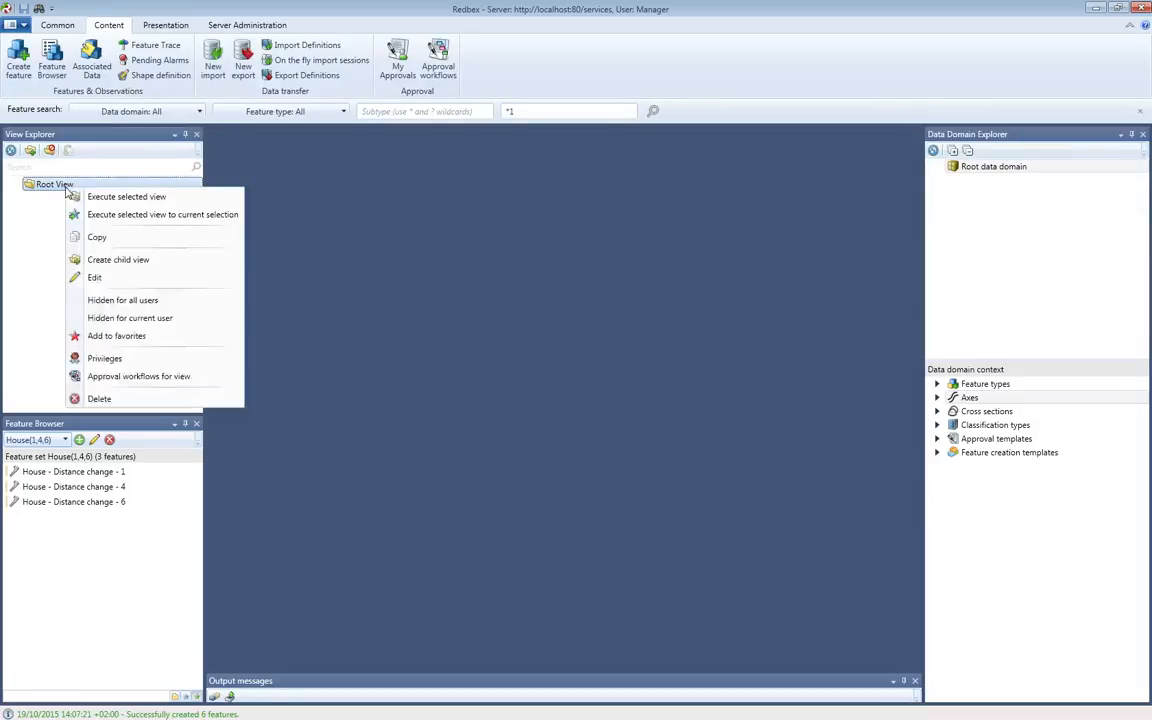
left_click(134, 200)
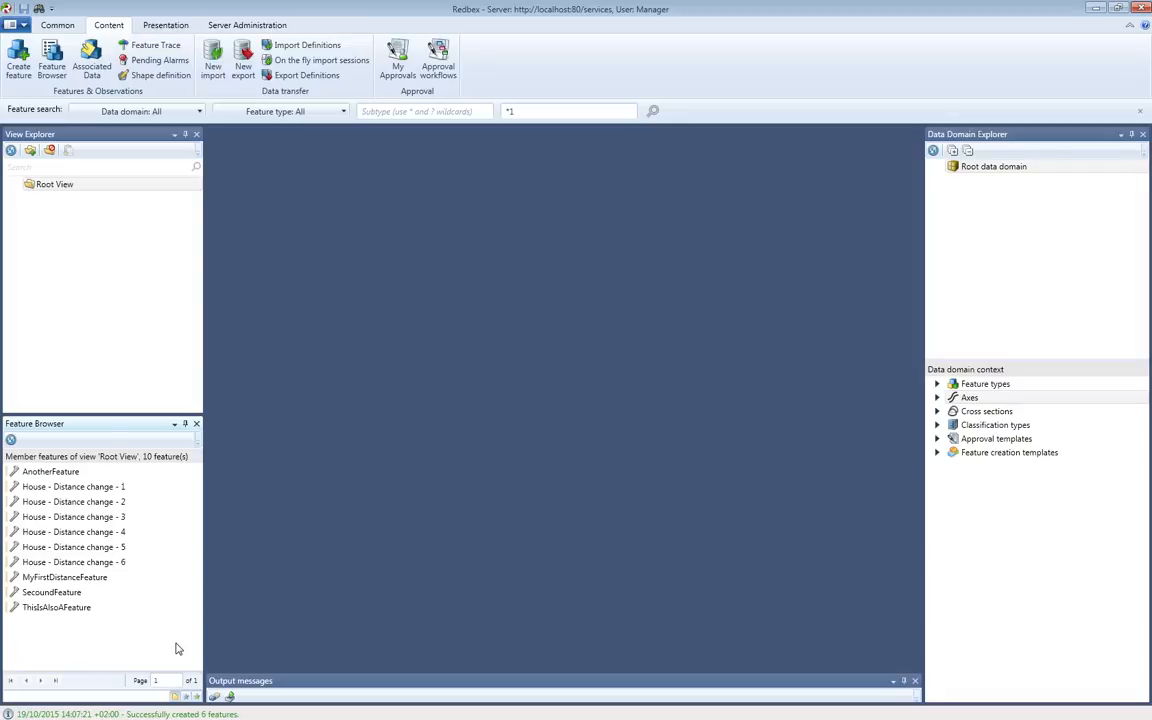
Create a child view under the Root View and name it House Features, leaving the description empty.
left_click(60, 184)
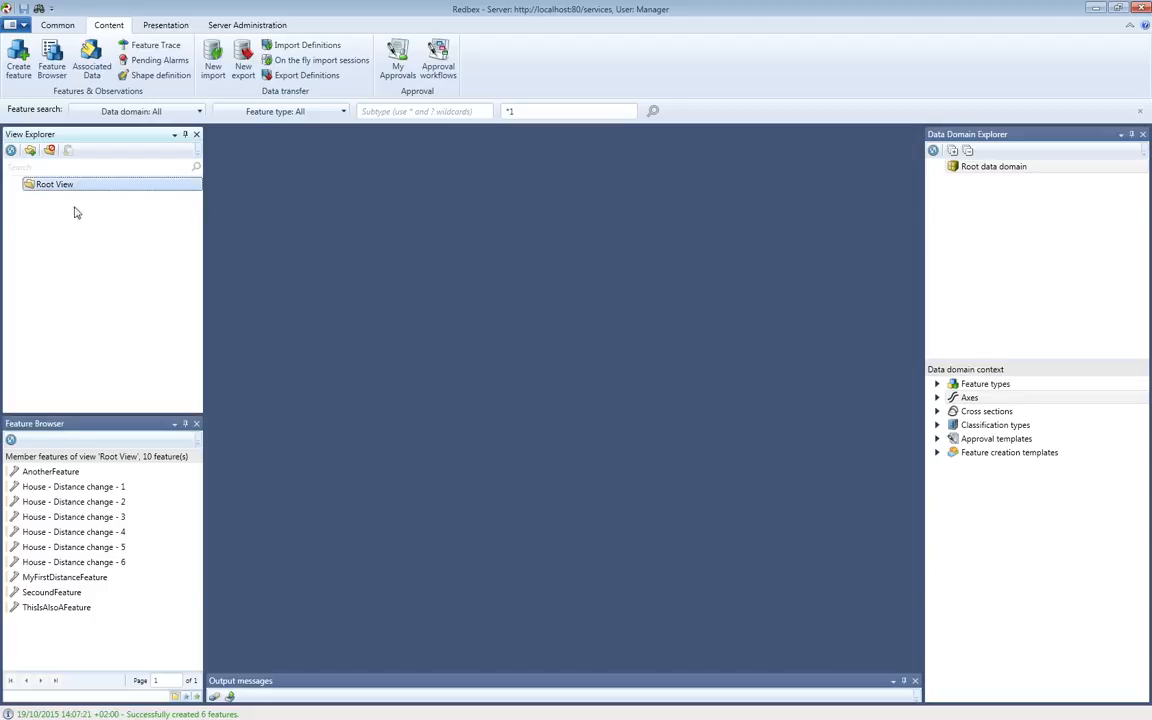
right_click(72, 188)
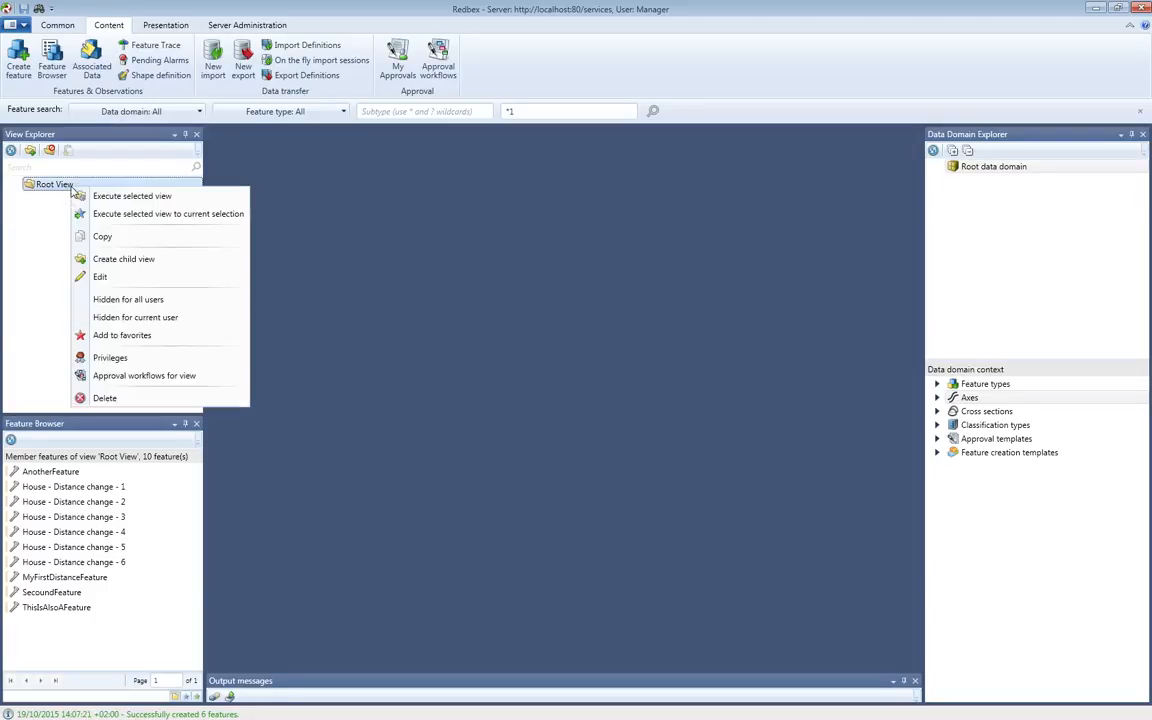
left_click(137, 262)
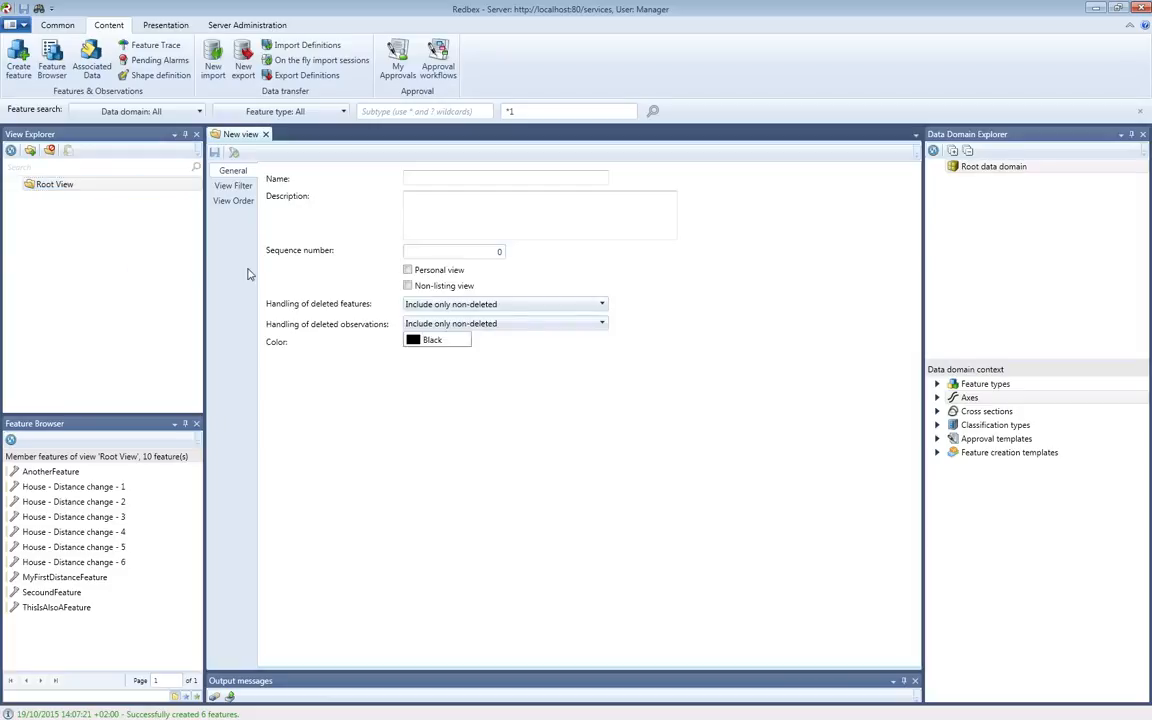
left_click(425, 179)
type("House")
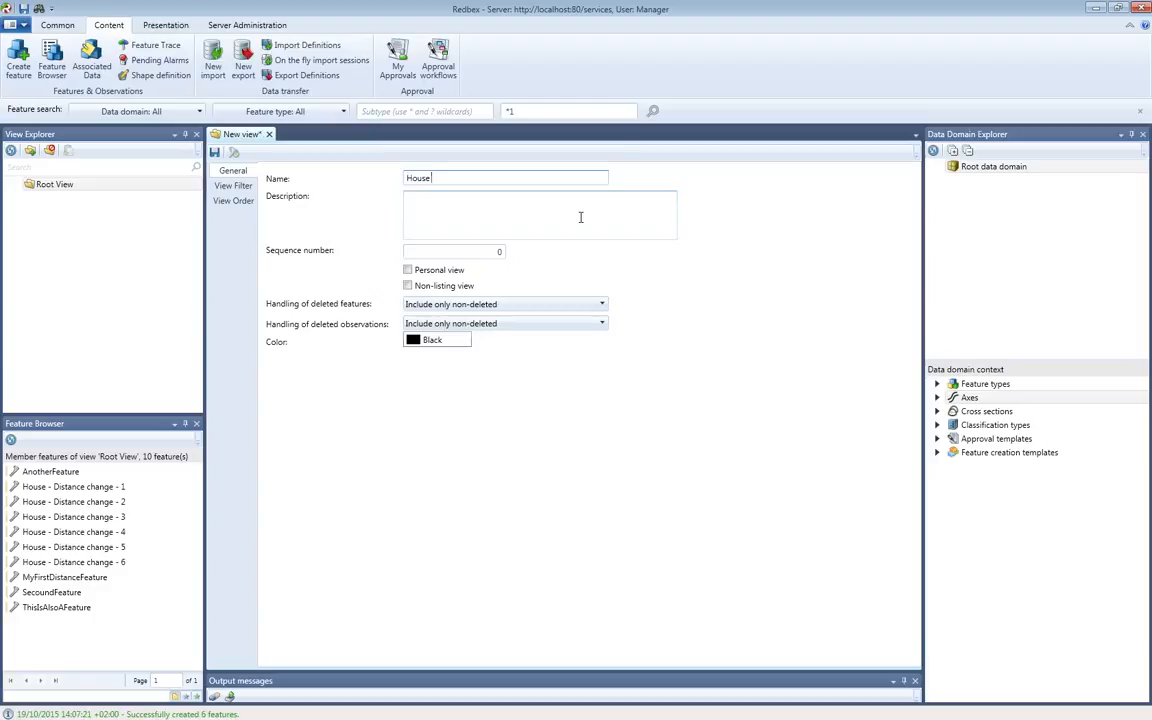
type(" Features")
left_click(443, 229)
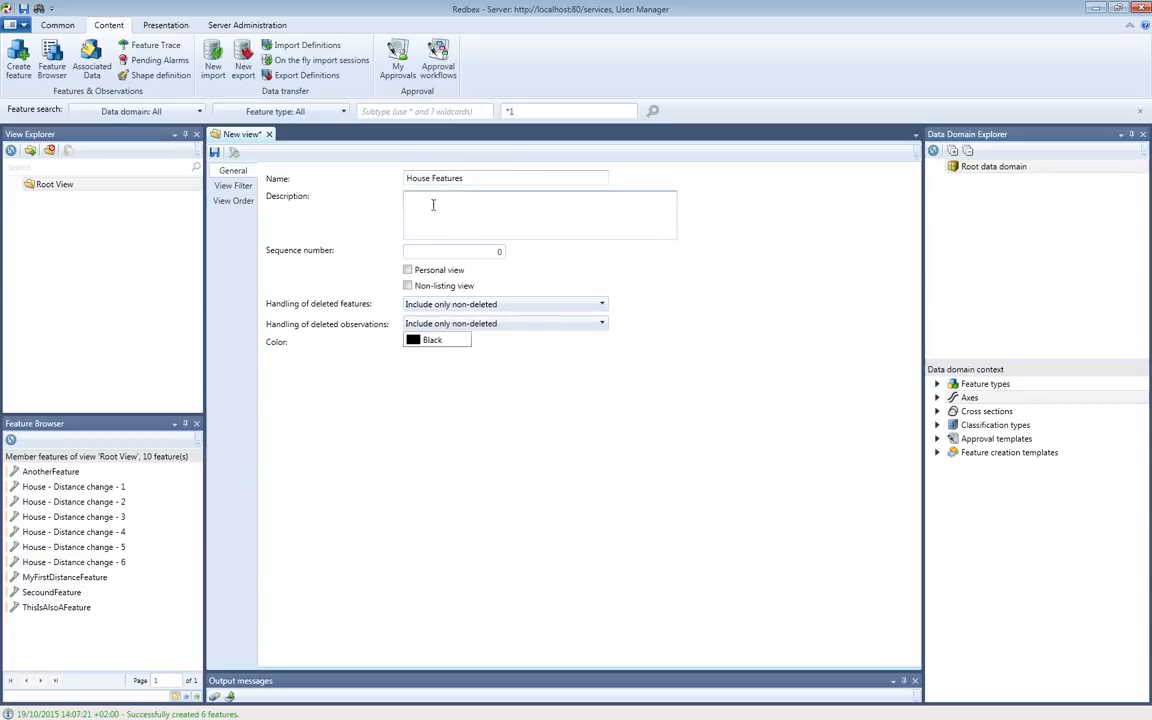
Add a Name or description filter term to the And node of the new view's filter.
left_click(230, 187)
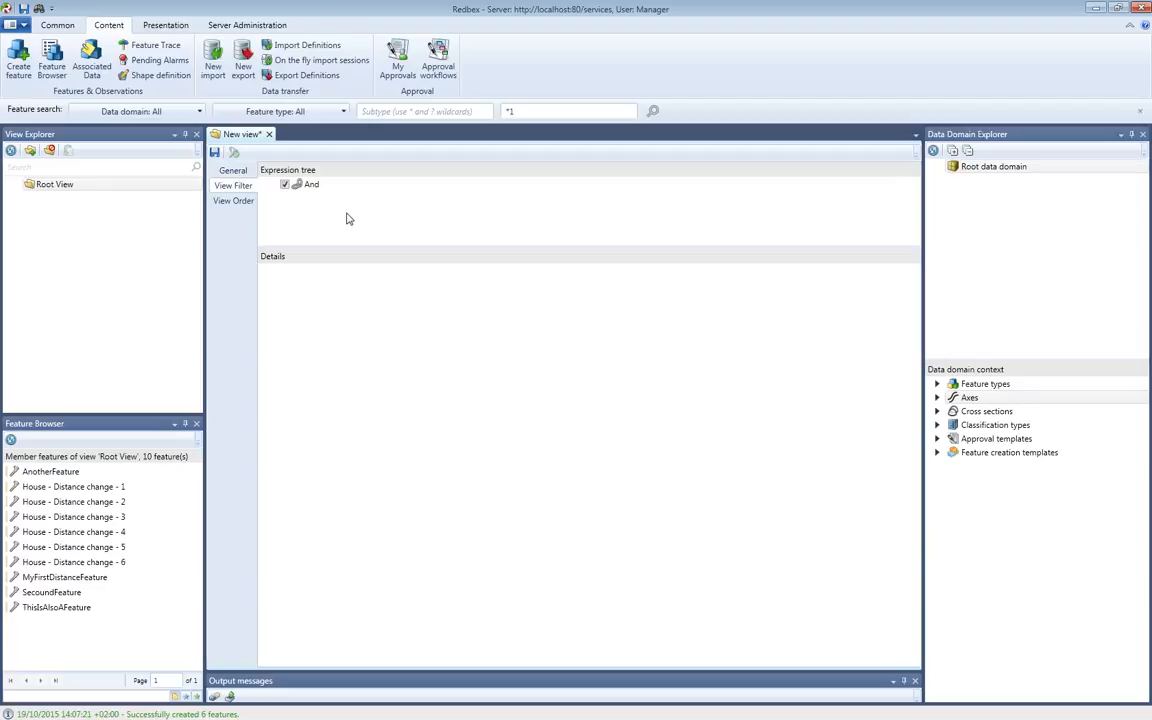
left_click(306, 185)
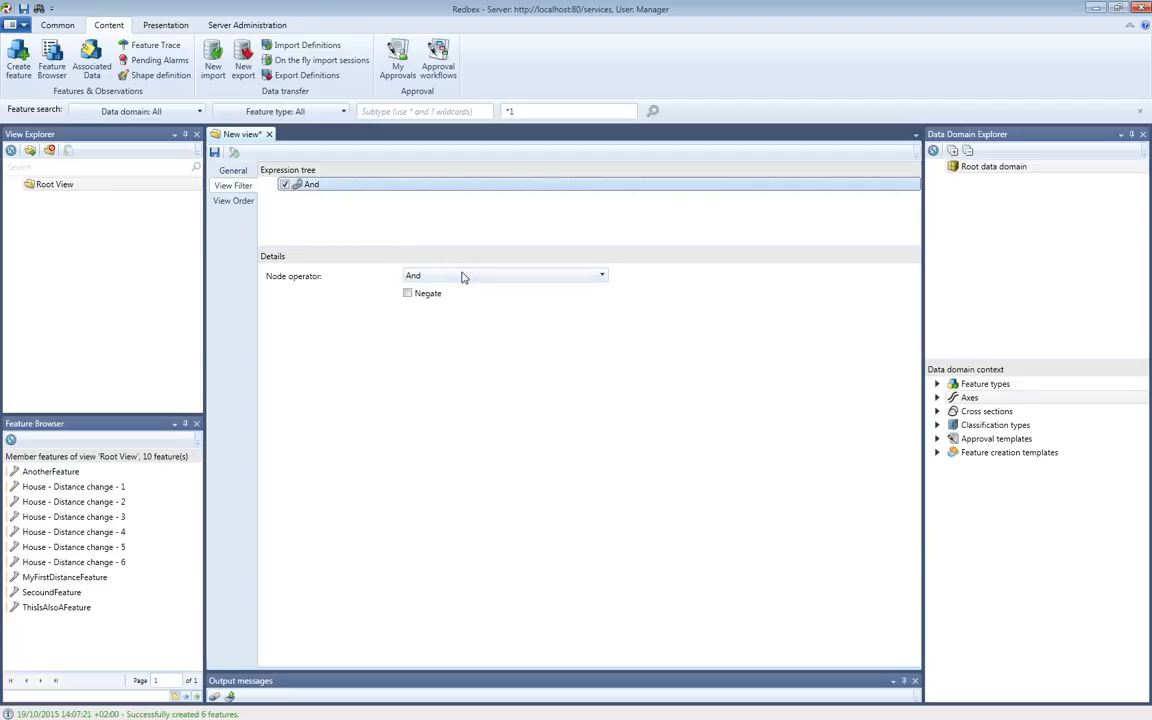
right_click(311, 190)
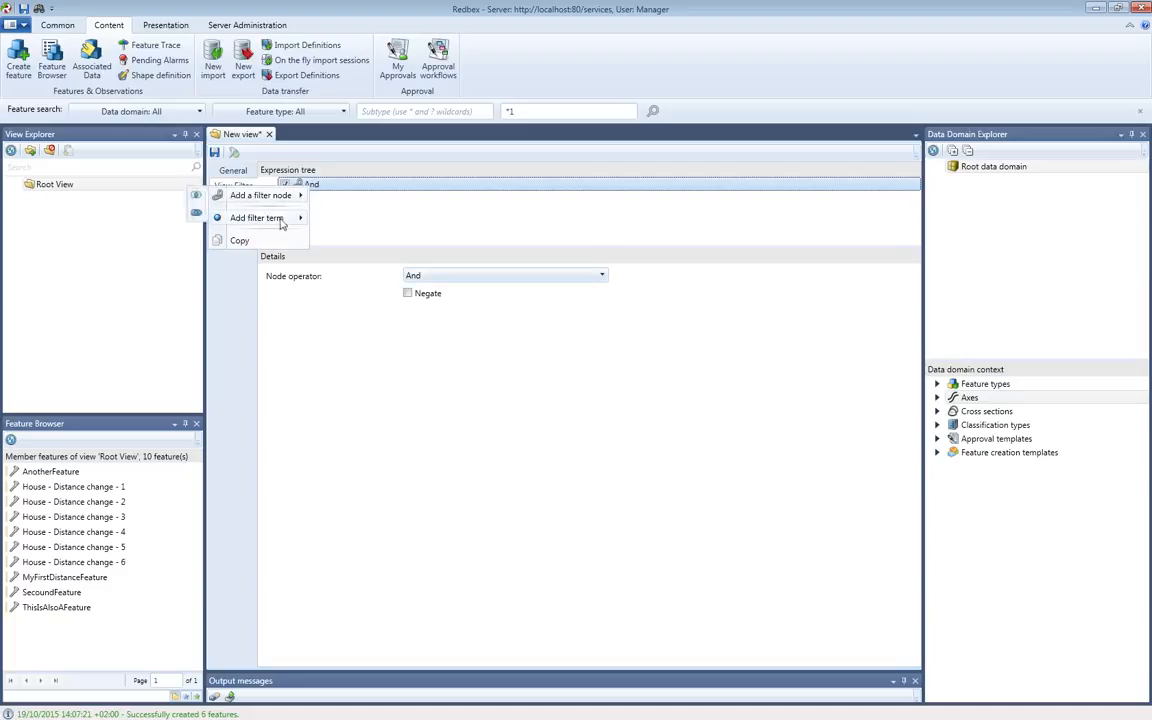
mouse_move(281, 224)
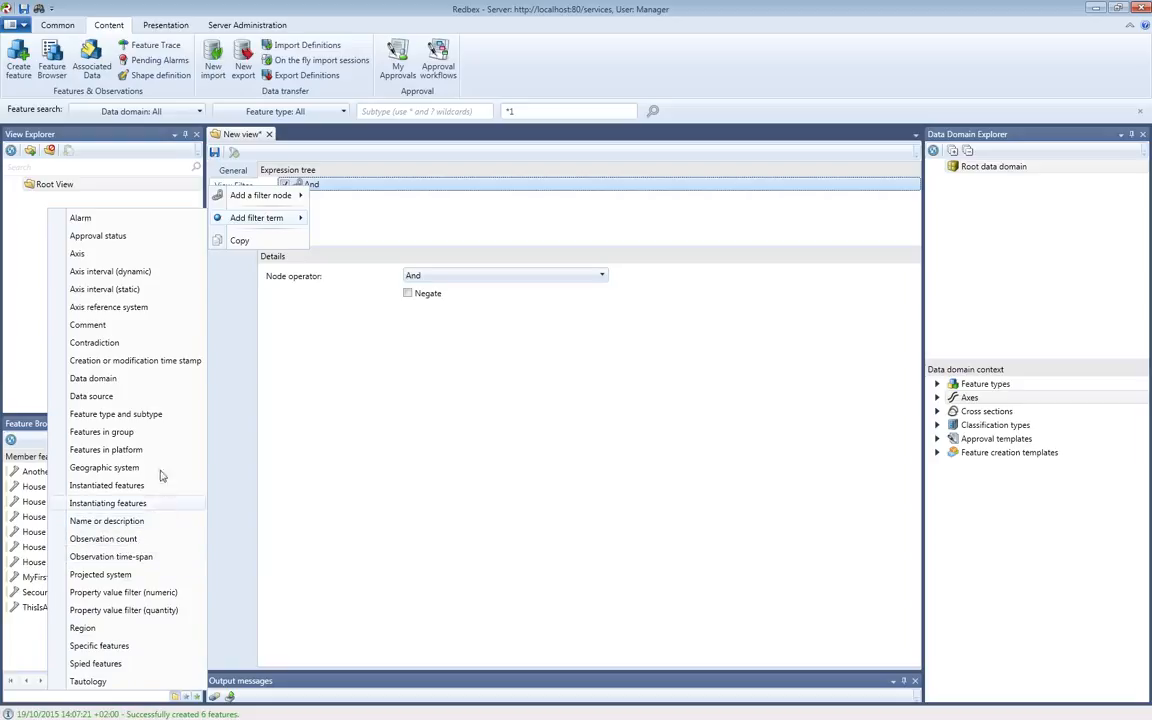
left_click(128, 526)
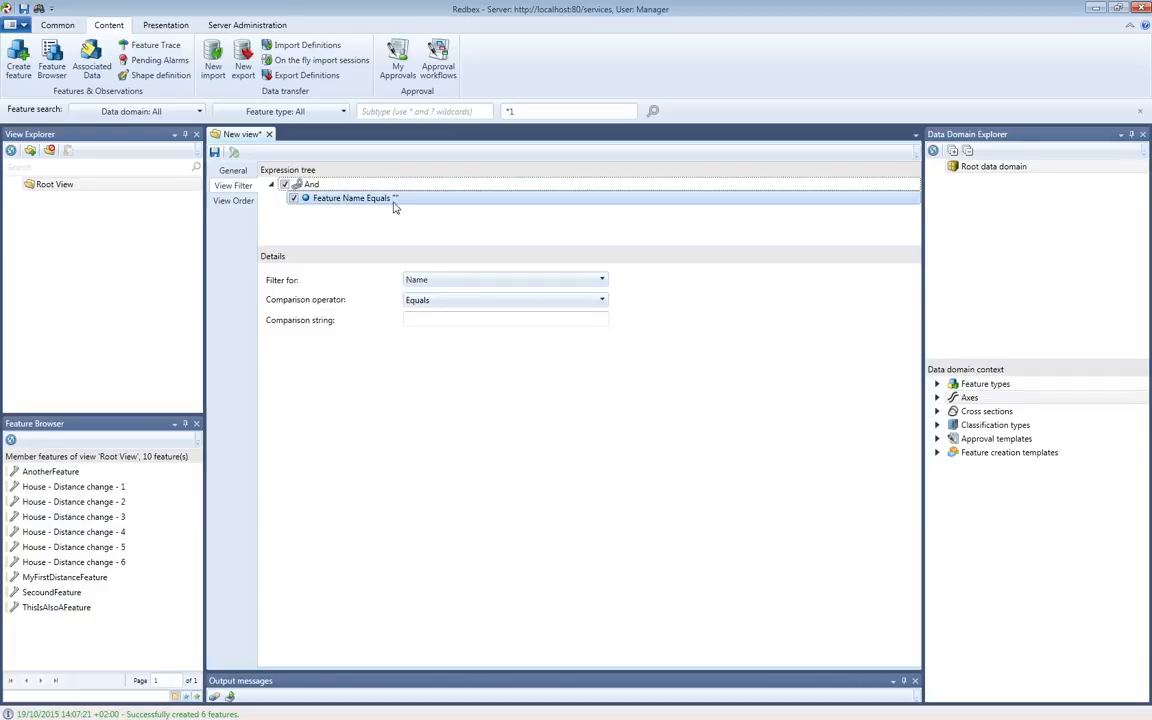
Check the filter term's target options and set it to filter for Name.
left_click(443, 283)
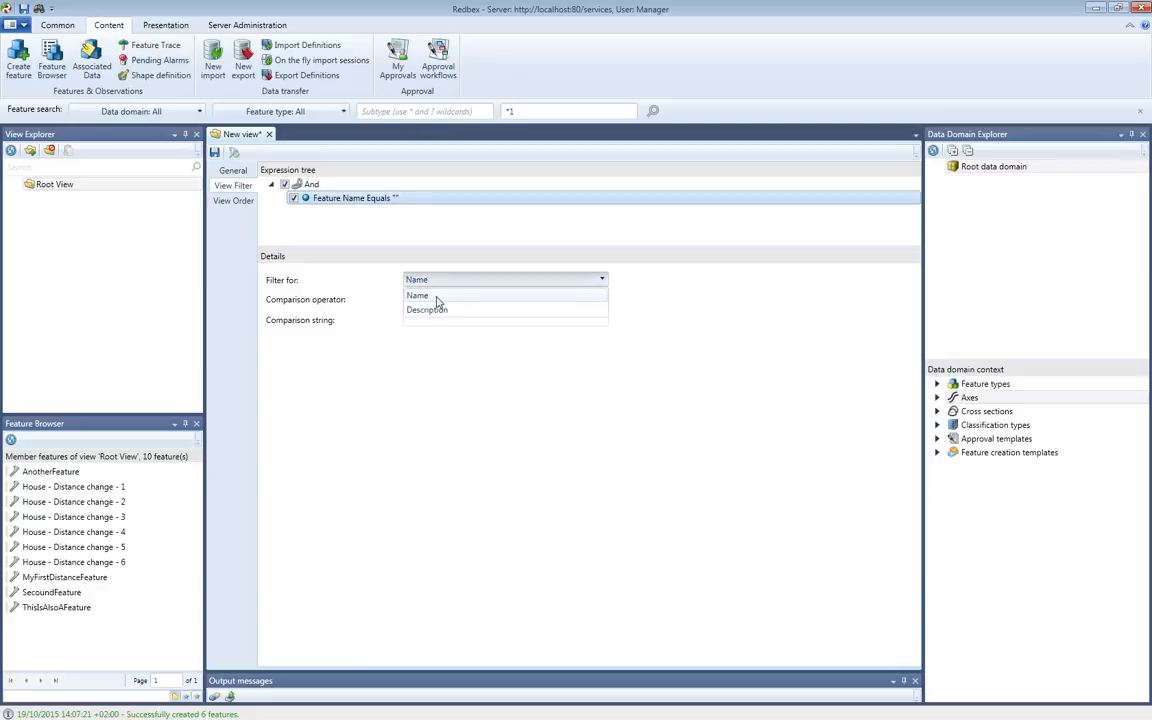
left_click(437, 284)
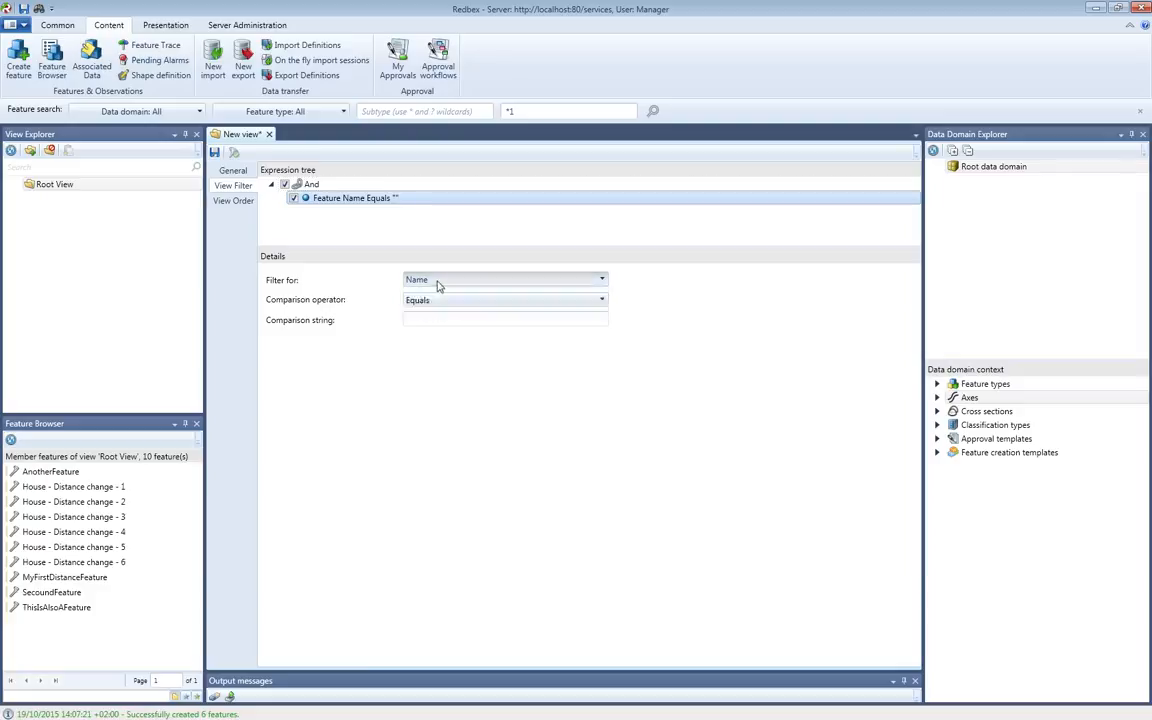
left_click(437, 284)
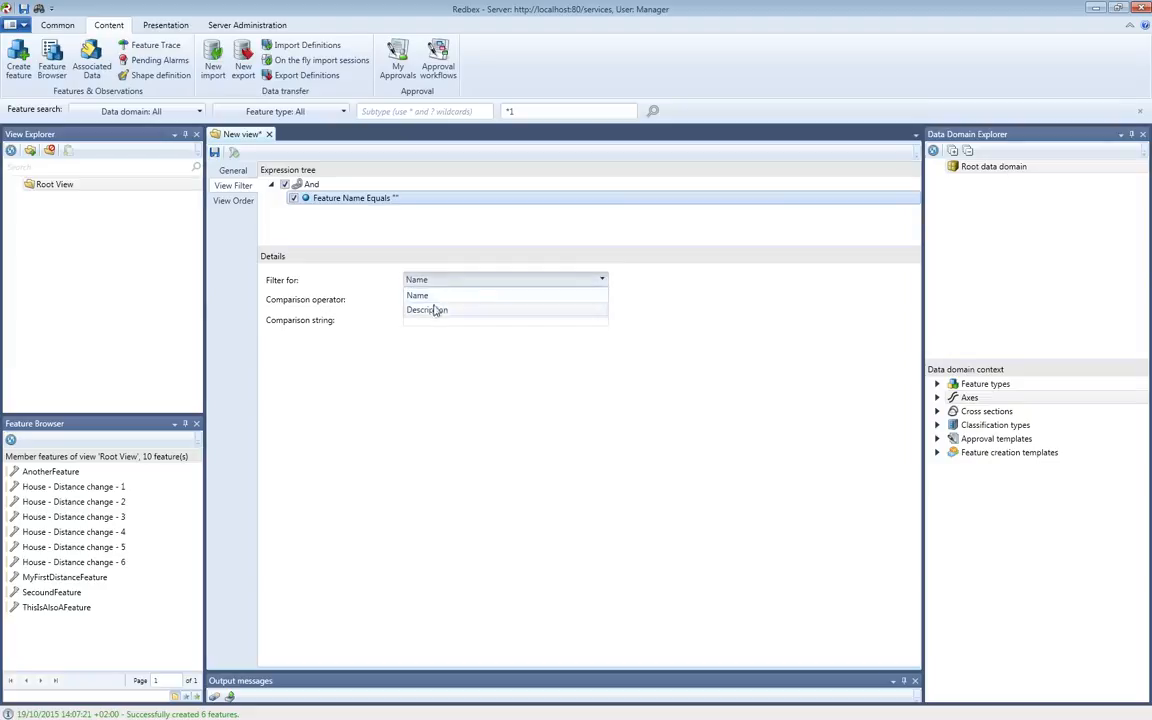
left_click(437, 297)
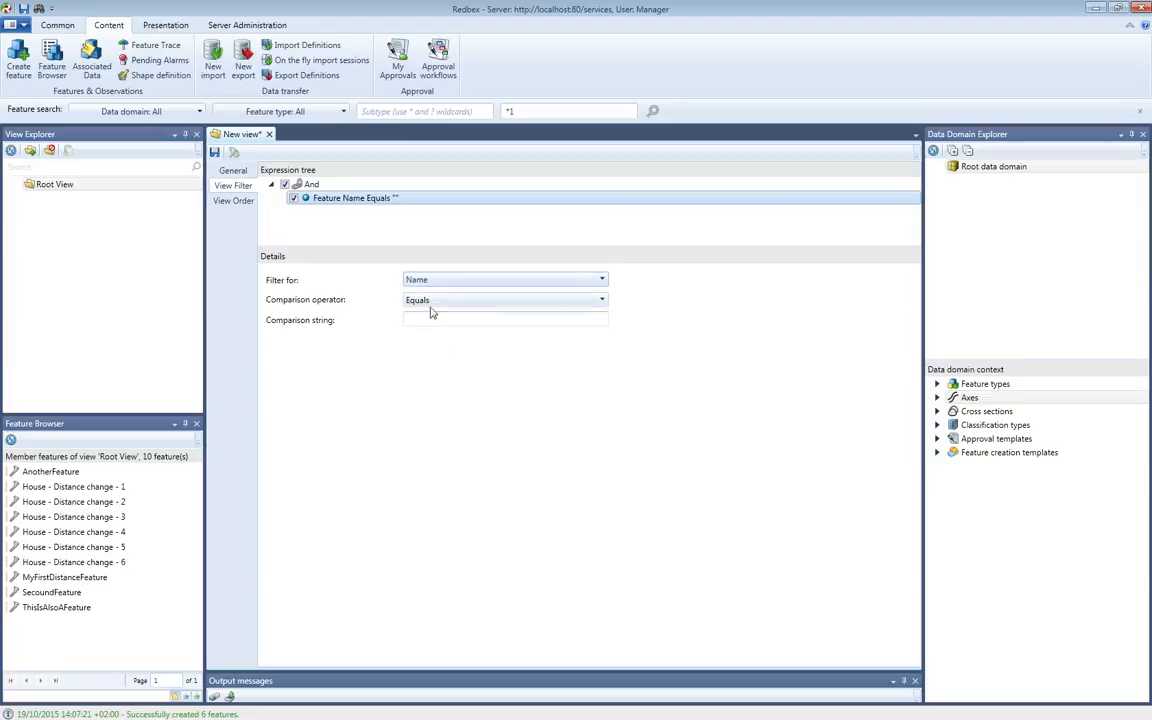
Set the name filter term's comparison operator to Starts with and its comparison string to House, and save the new view.
left_click(433, 305)
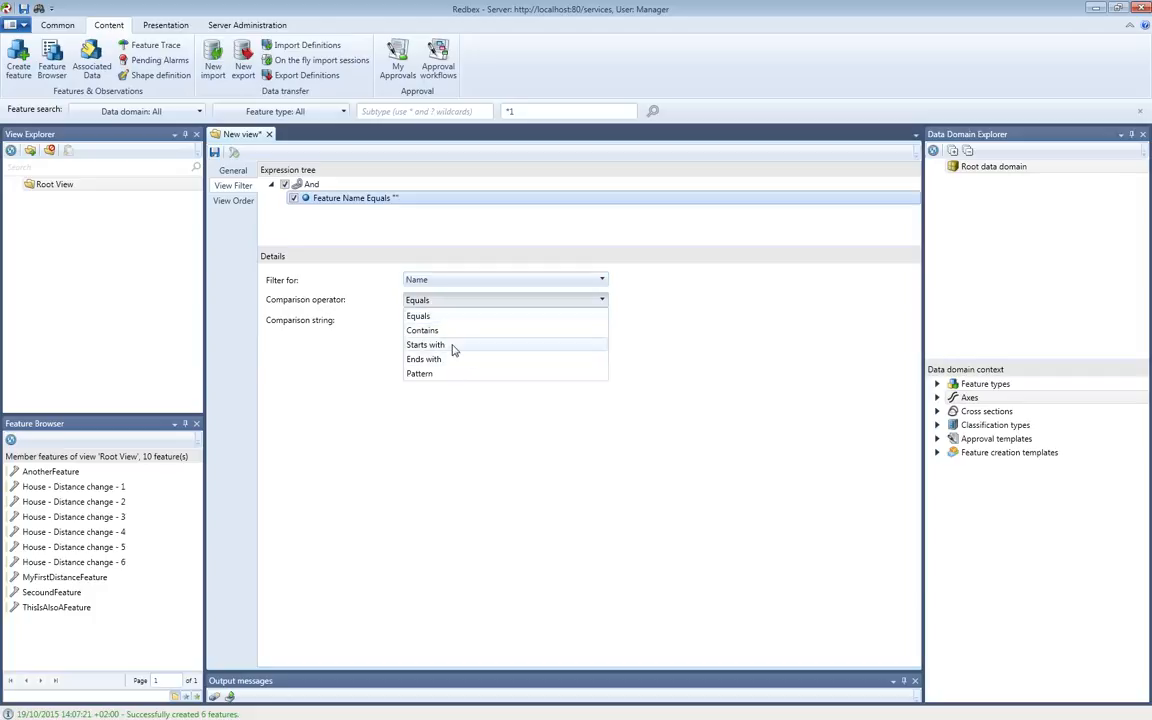
left_click(451, 346)
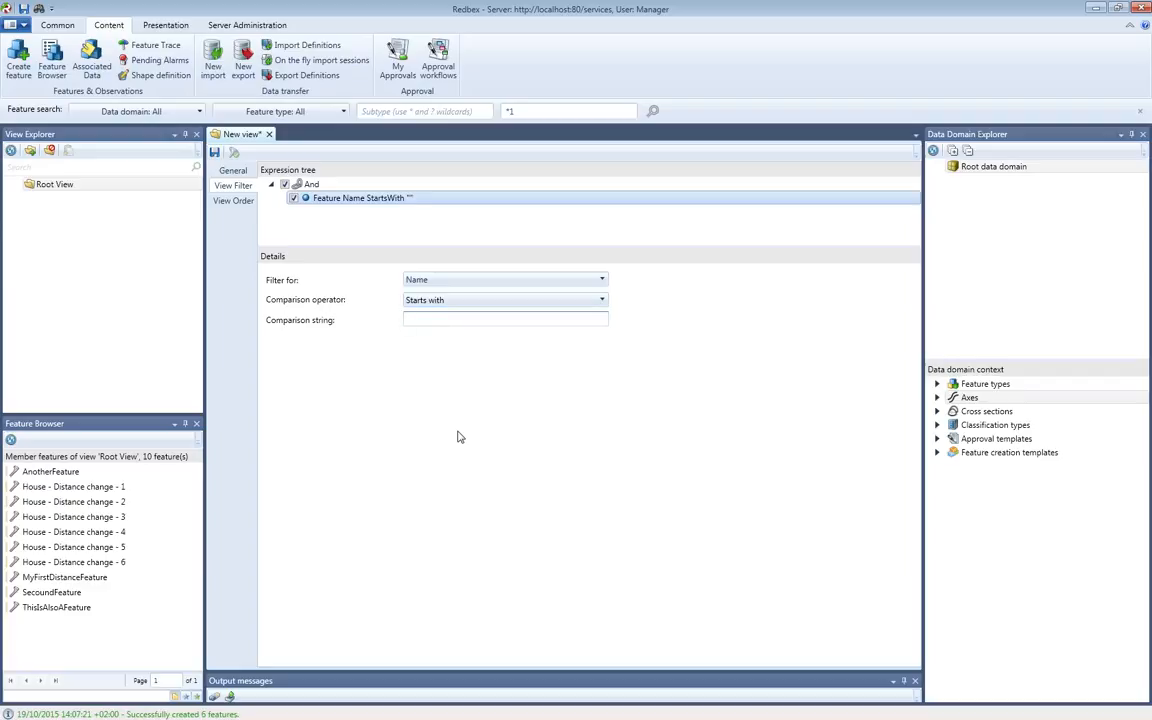
type("House")
left_click(214, 152)
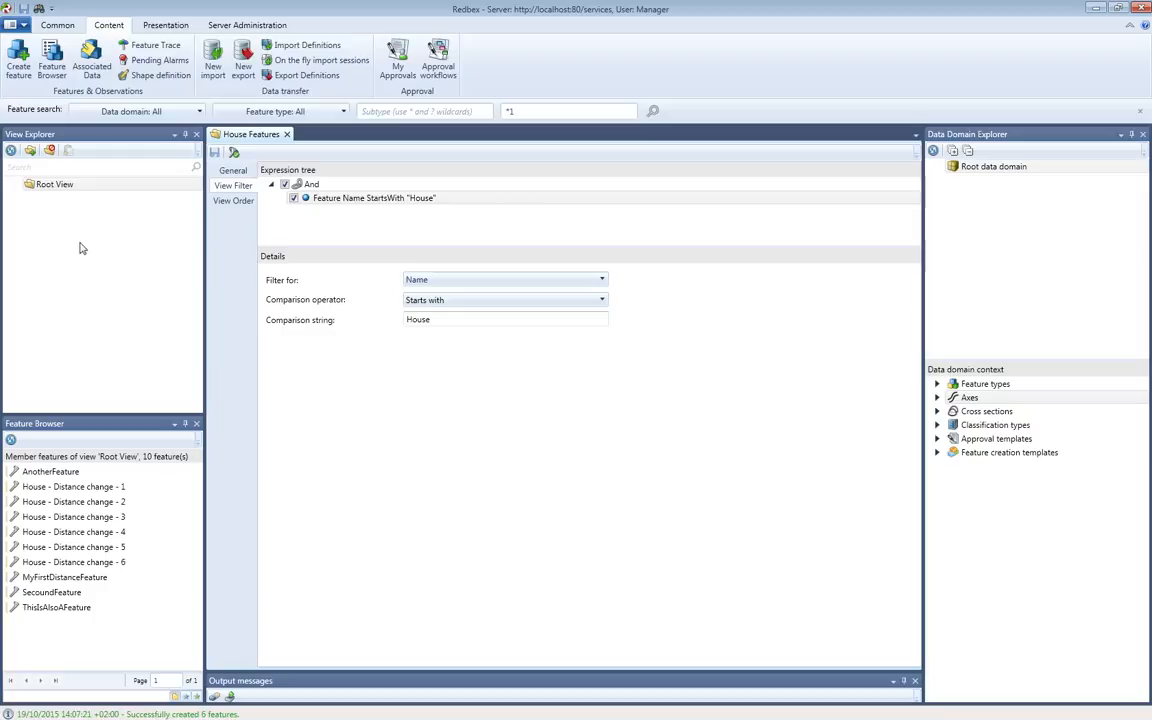
Refresh the View Explorer and execute the House Features view to list its member features.
left_click(9, 152)
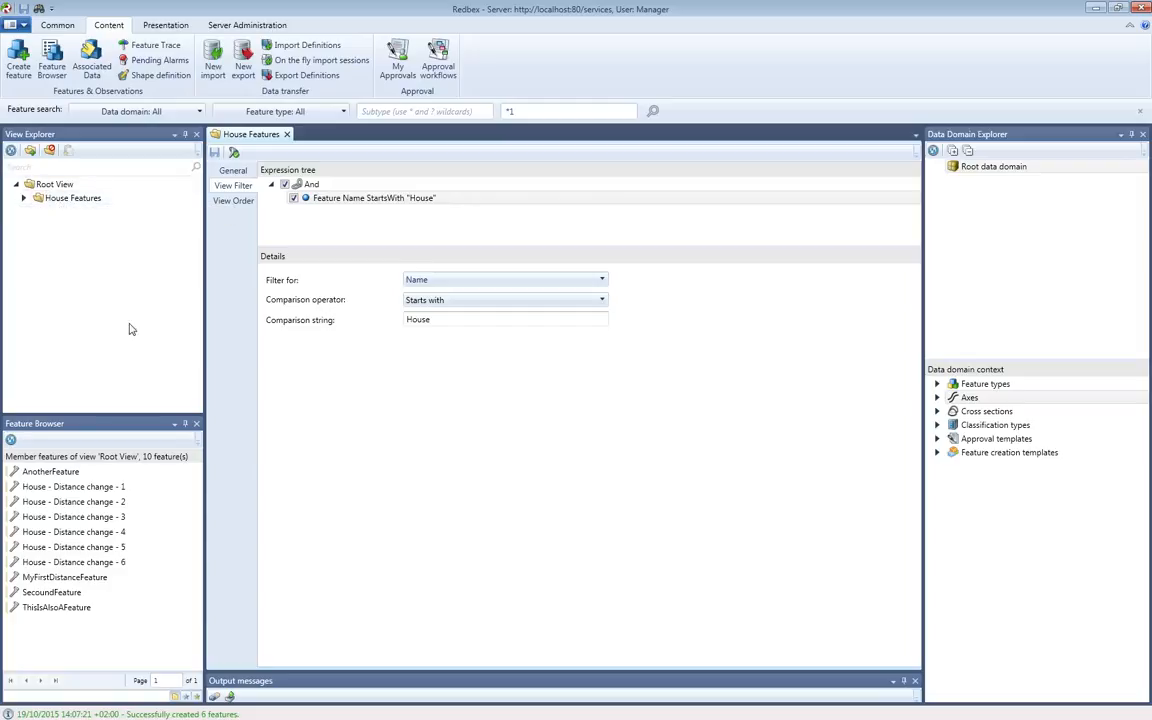
left_click(70, 198)
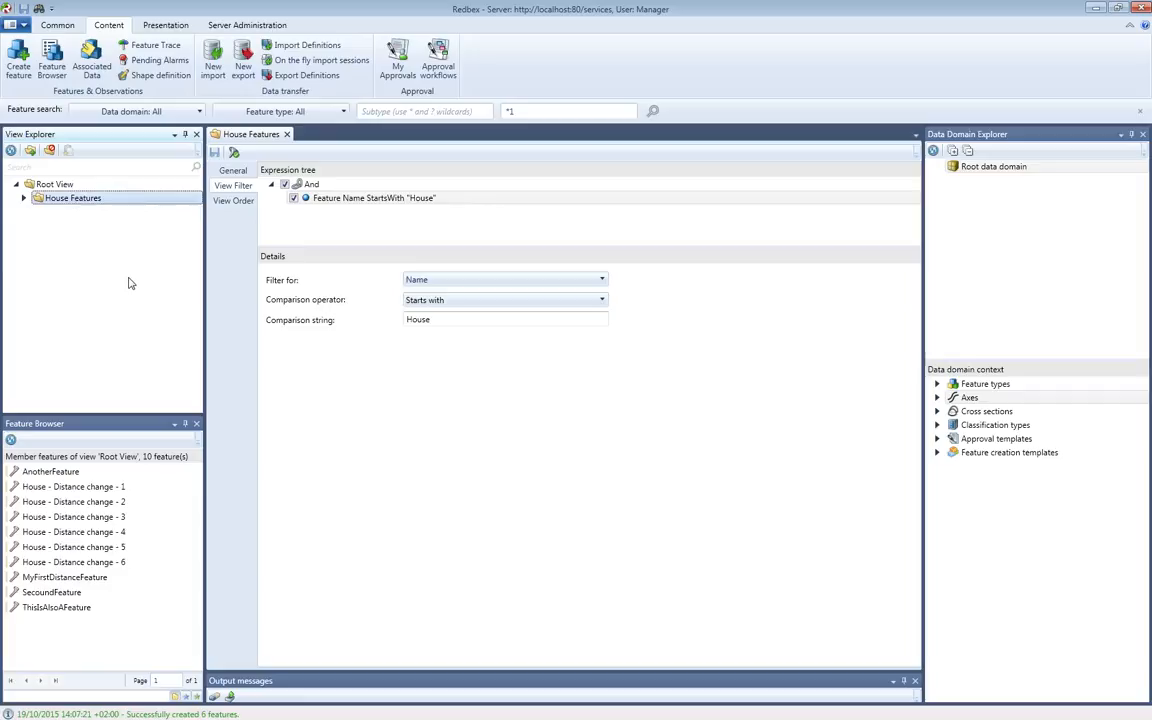
right_click(93, 203)
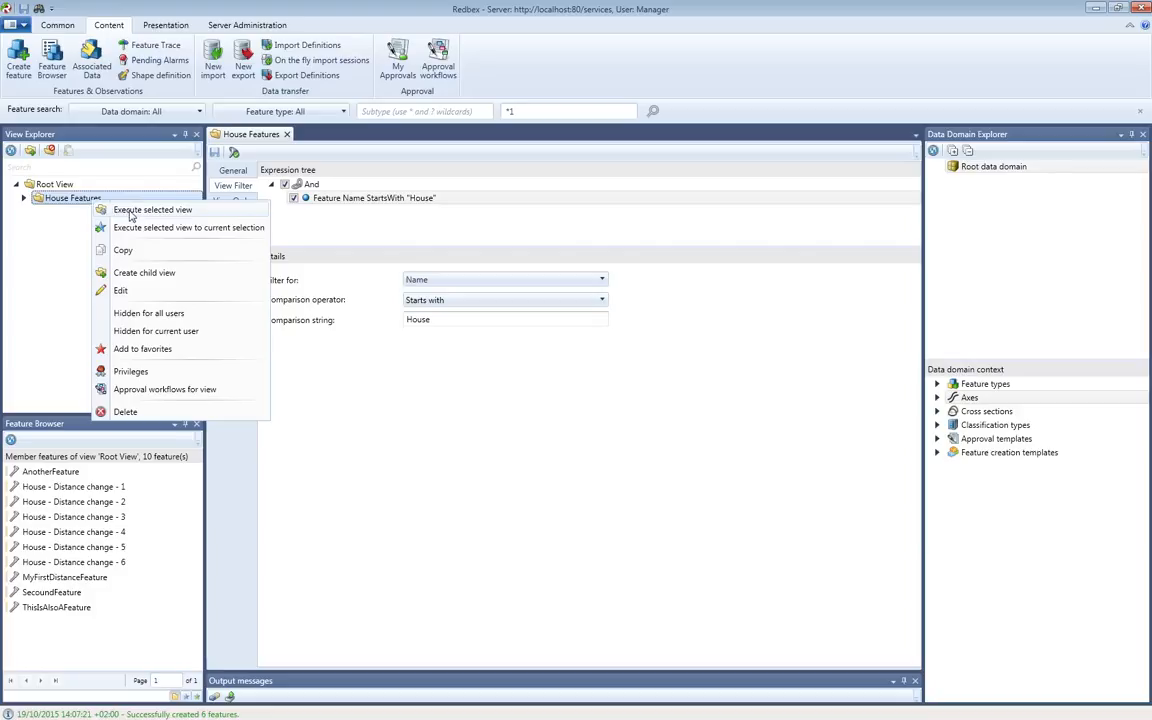
left_click(129, 212)
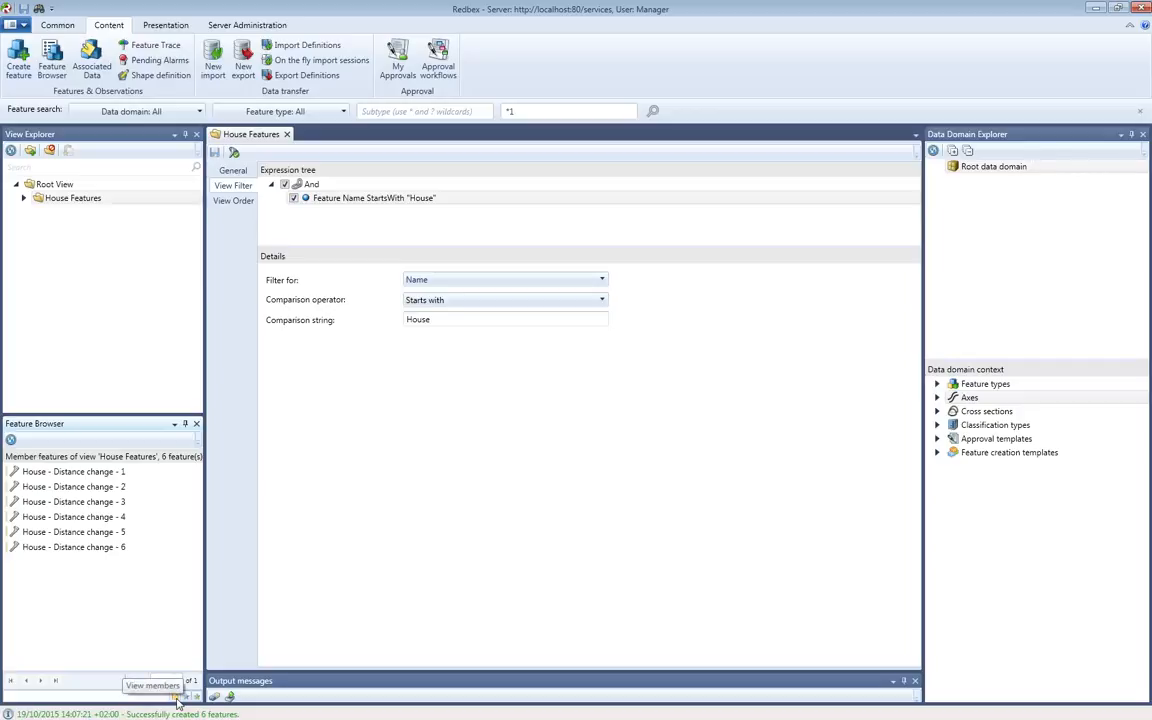
Change the House Features name filter term to the operator Ends with and the comparison string 5, and save the view.
left_click(335, 190)
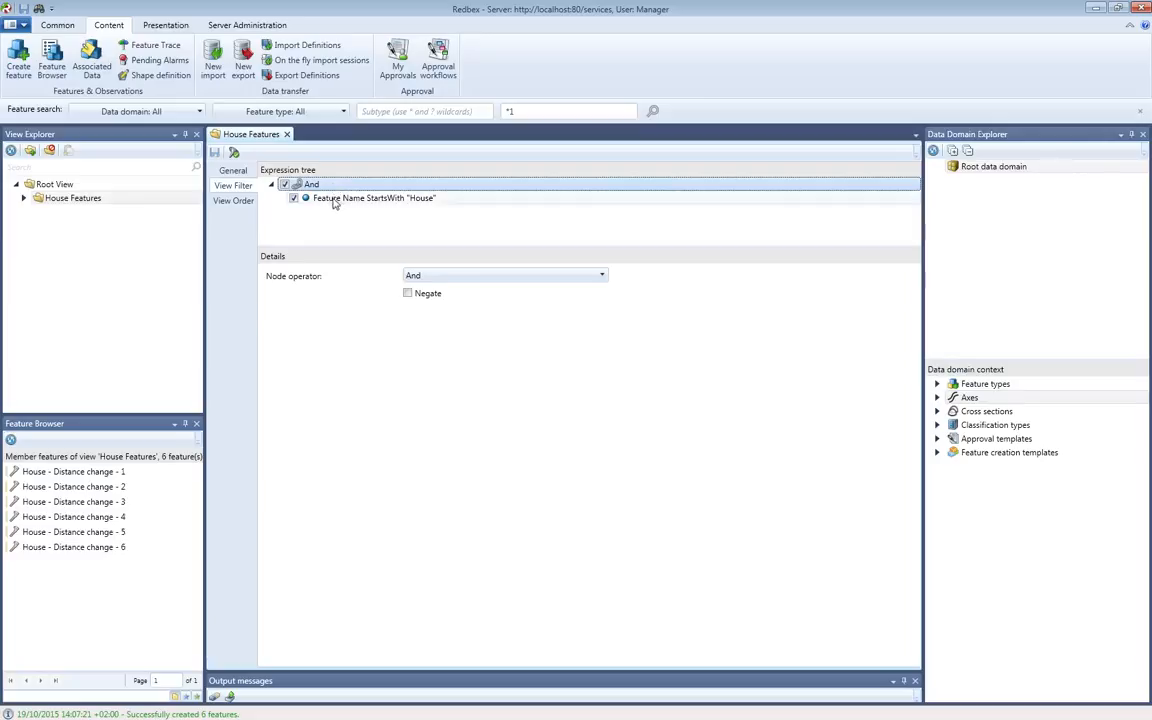
left_click(335, 200)
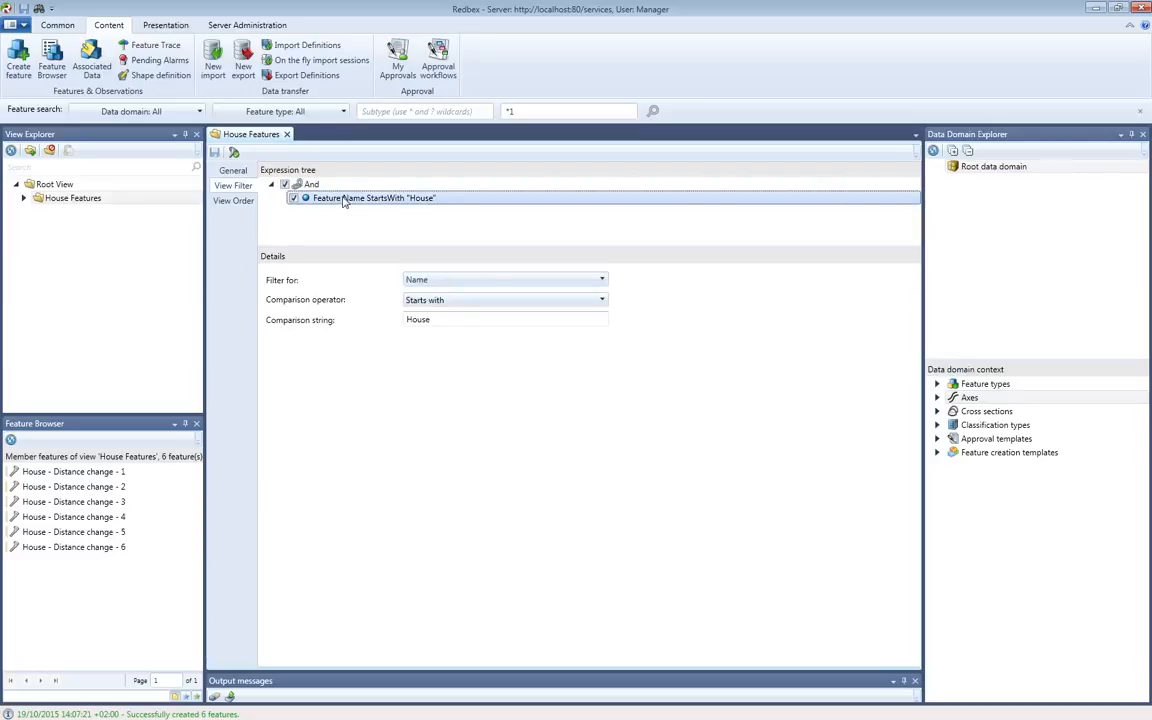
left_click(512, 302)
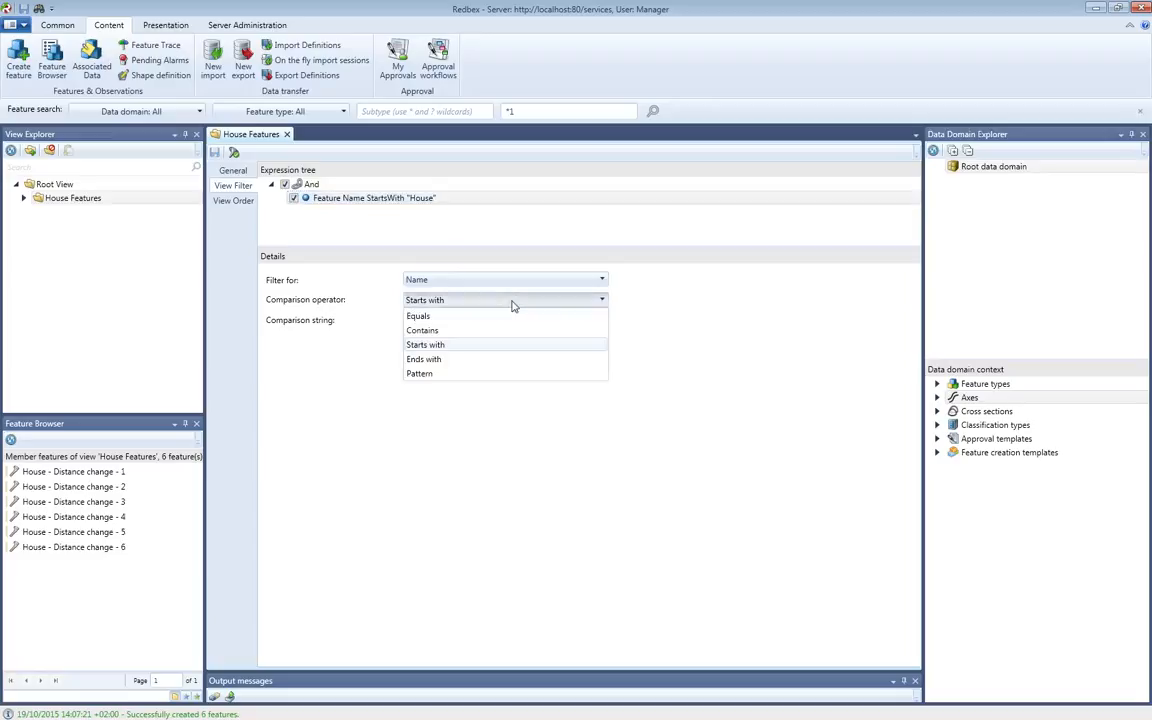
left_click(512, 302)
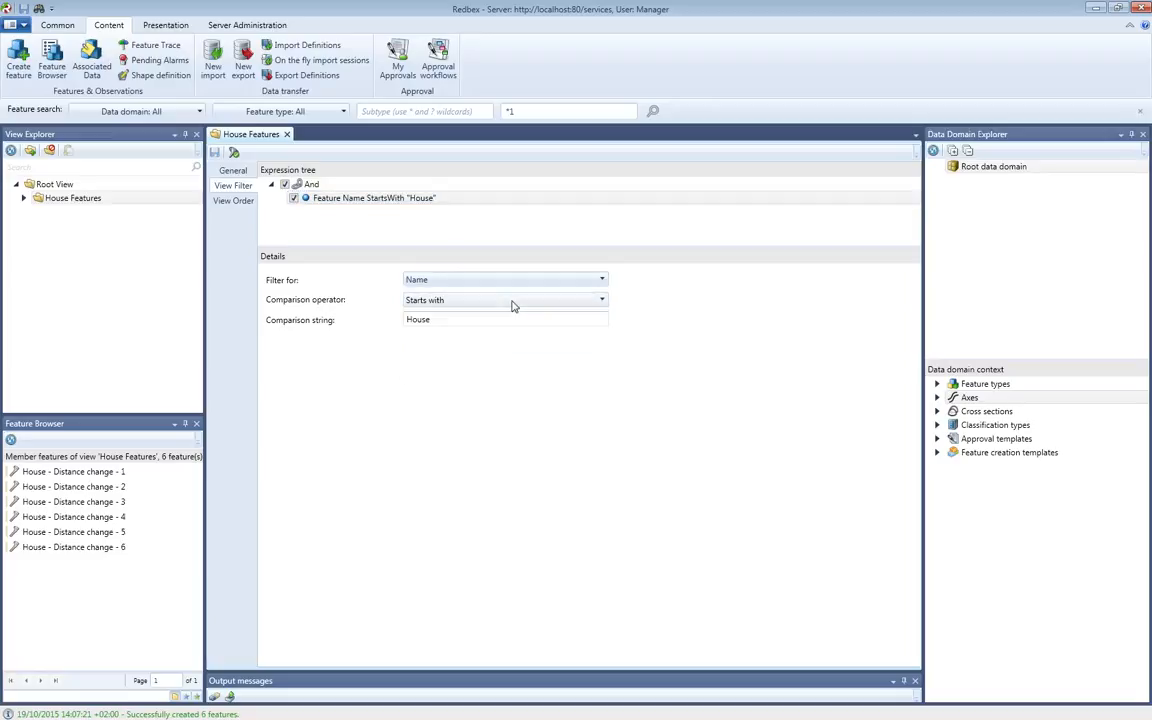
left_click(512, 306)
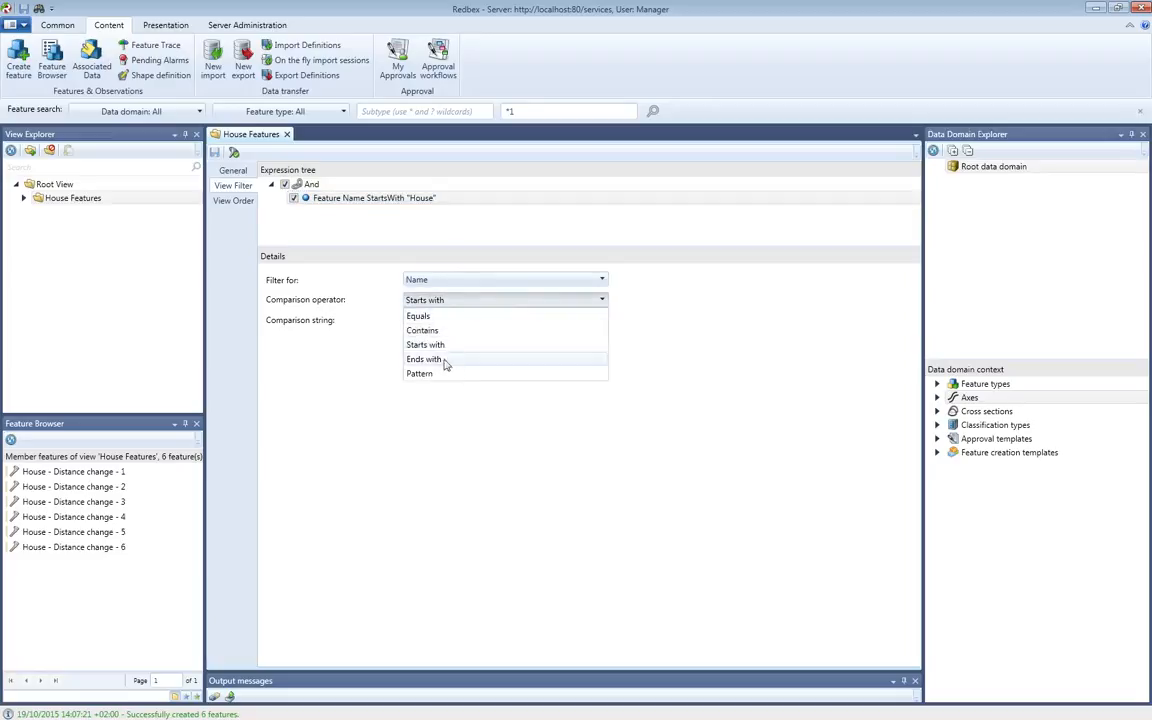
left_click(445, 361)
double_click(447, 320)
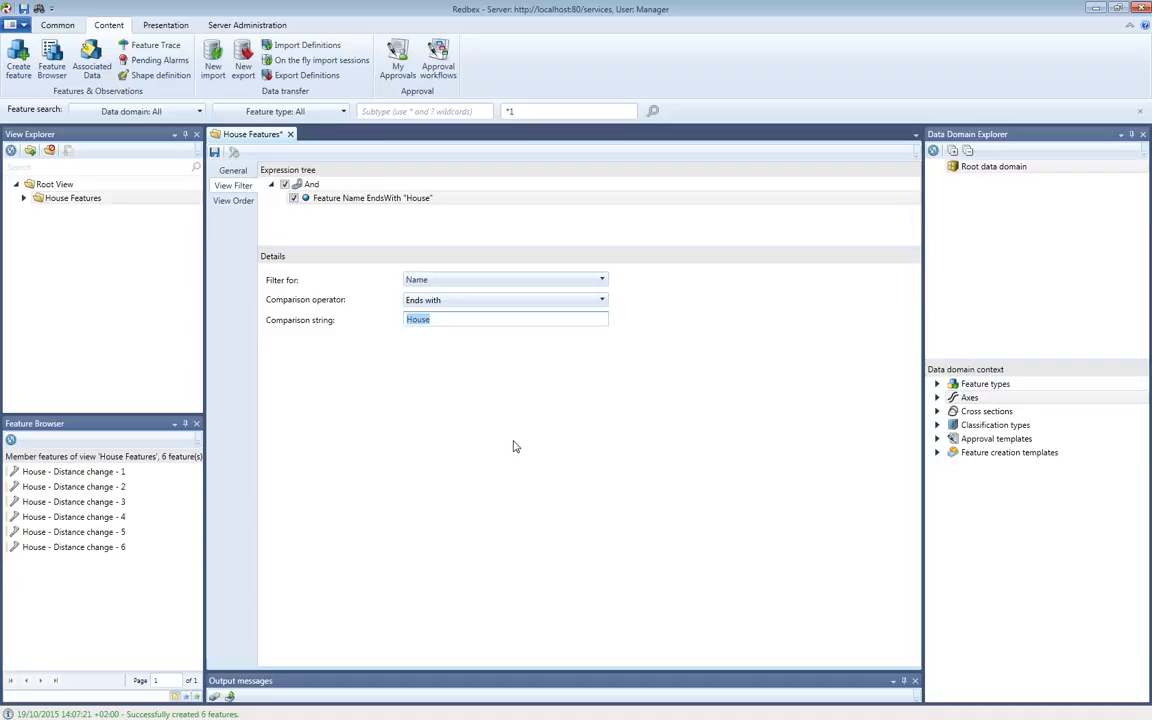
type("5")
left_click(215, 155)
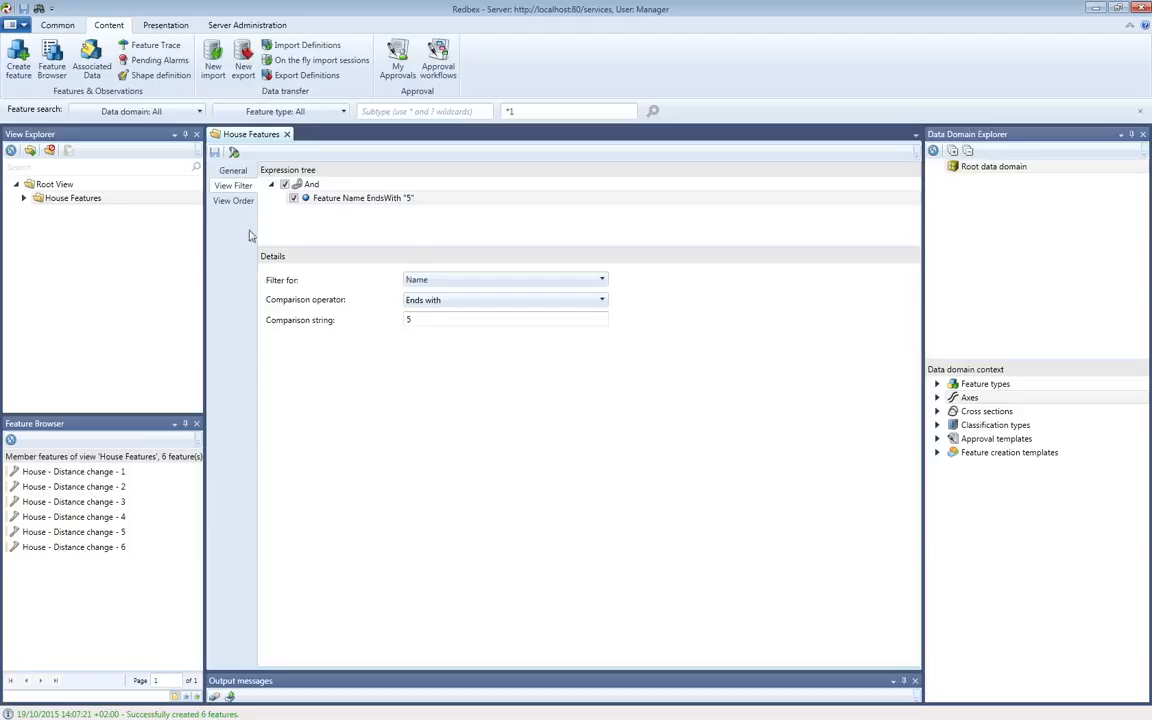
Test the filter expression of the House Features view from its editor to update the member feature list.
right_click(84, 203)
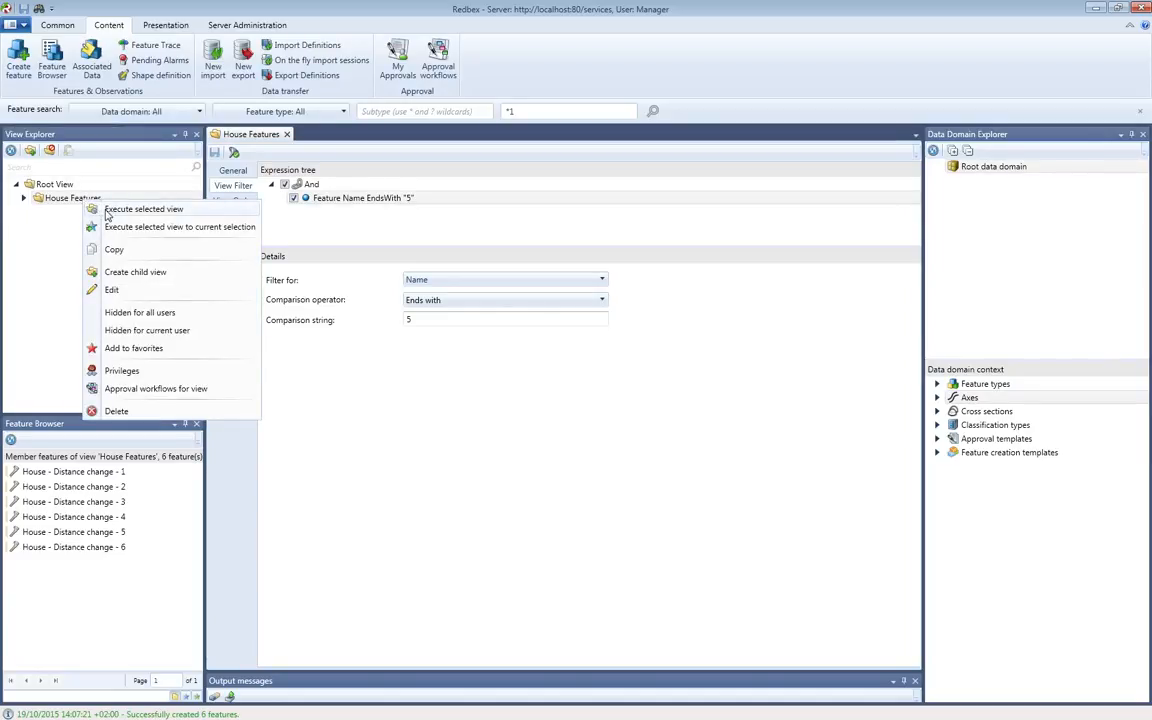
left_click(259, 139)
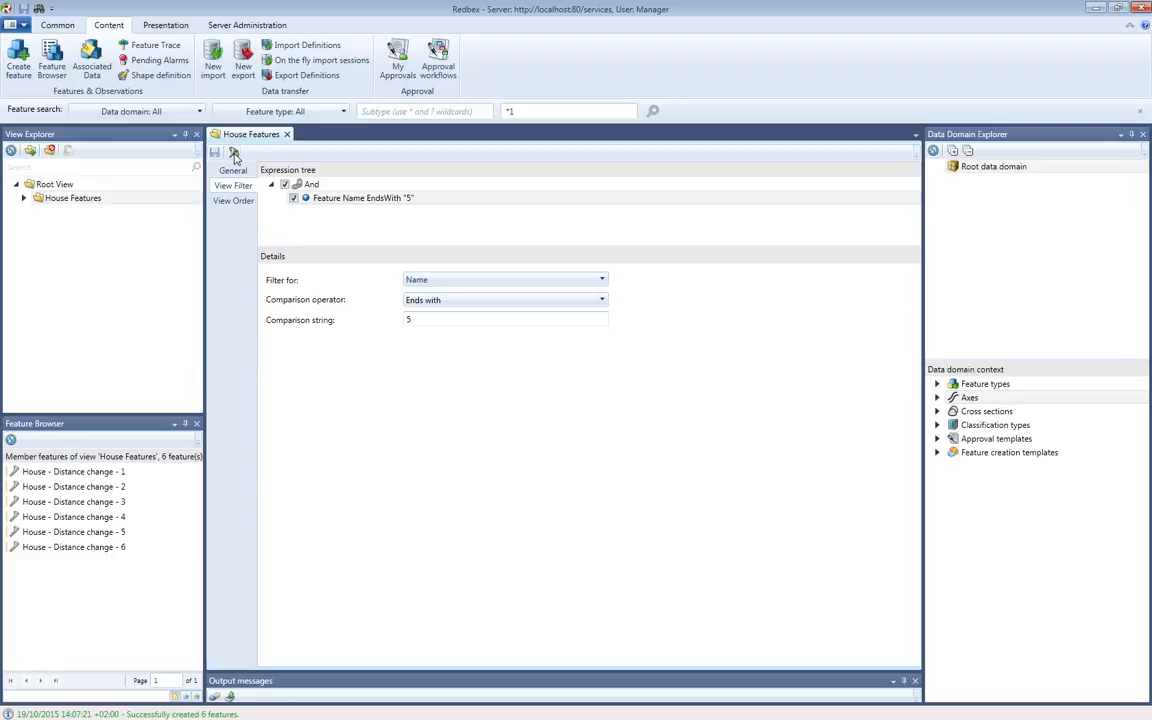
left_click(235, 155)
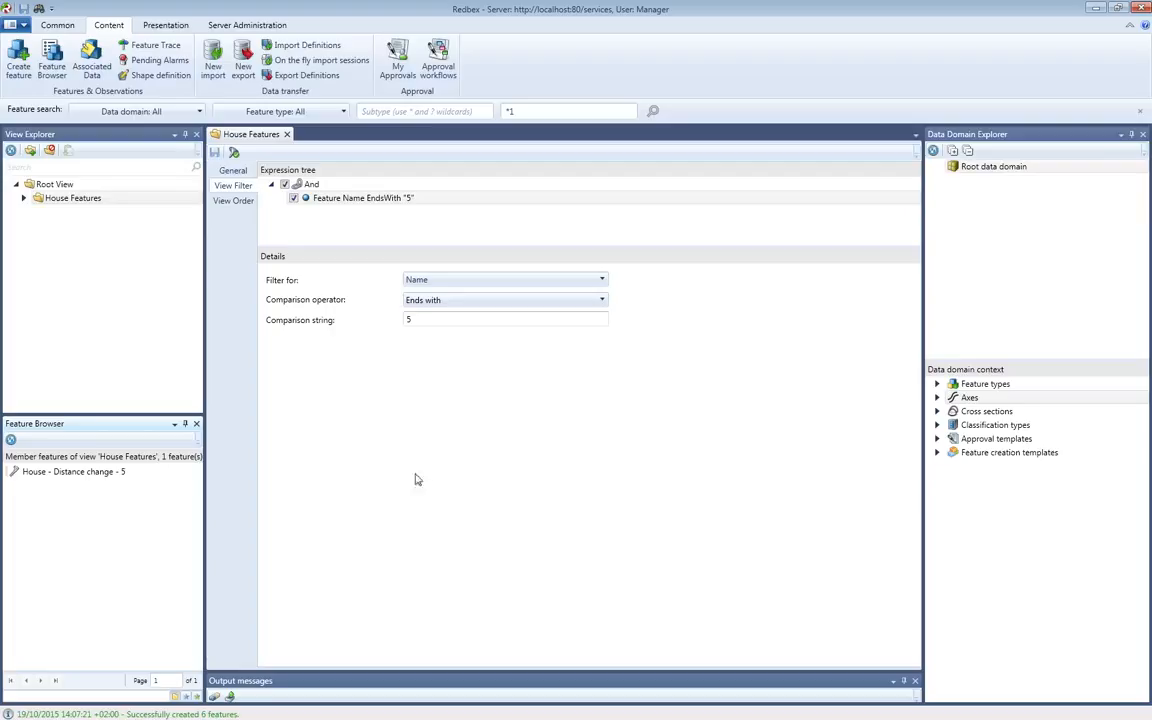
Add a second Name or description filter term to the And node, with operator Ends with and comparison string 3, and save the view.
right_click(318, 187)
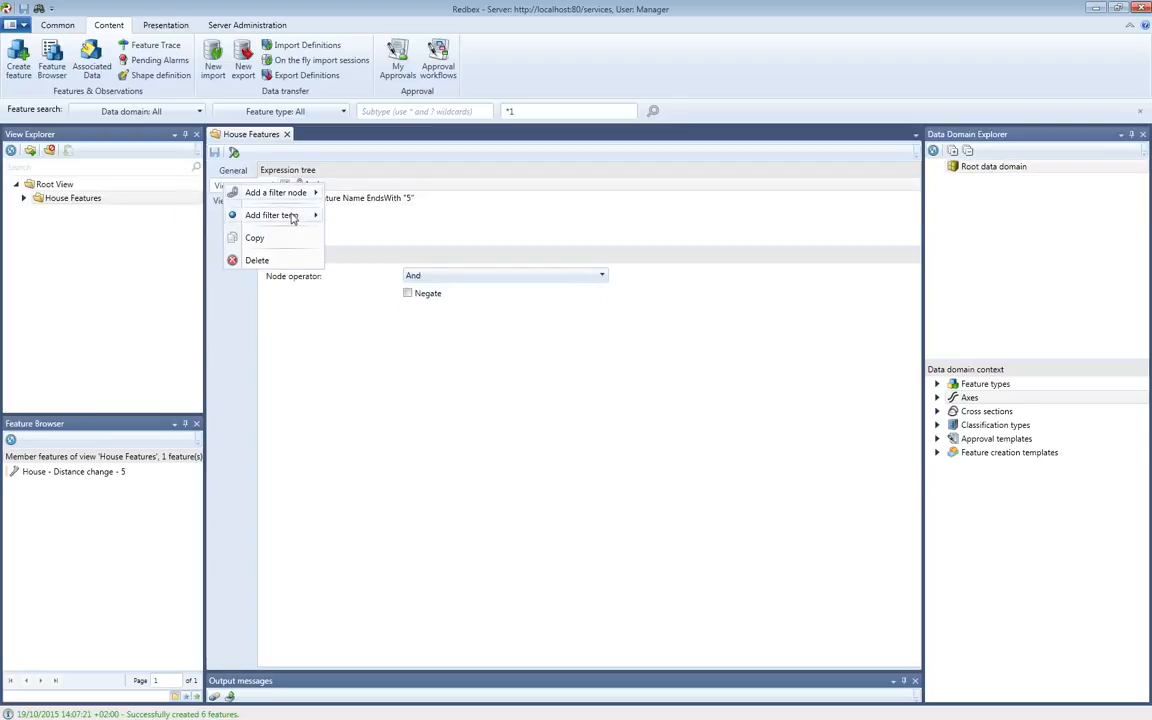
mouse_move(288, 216)
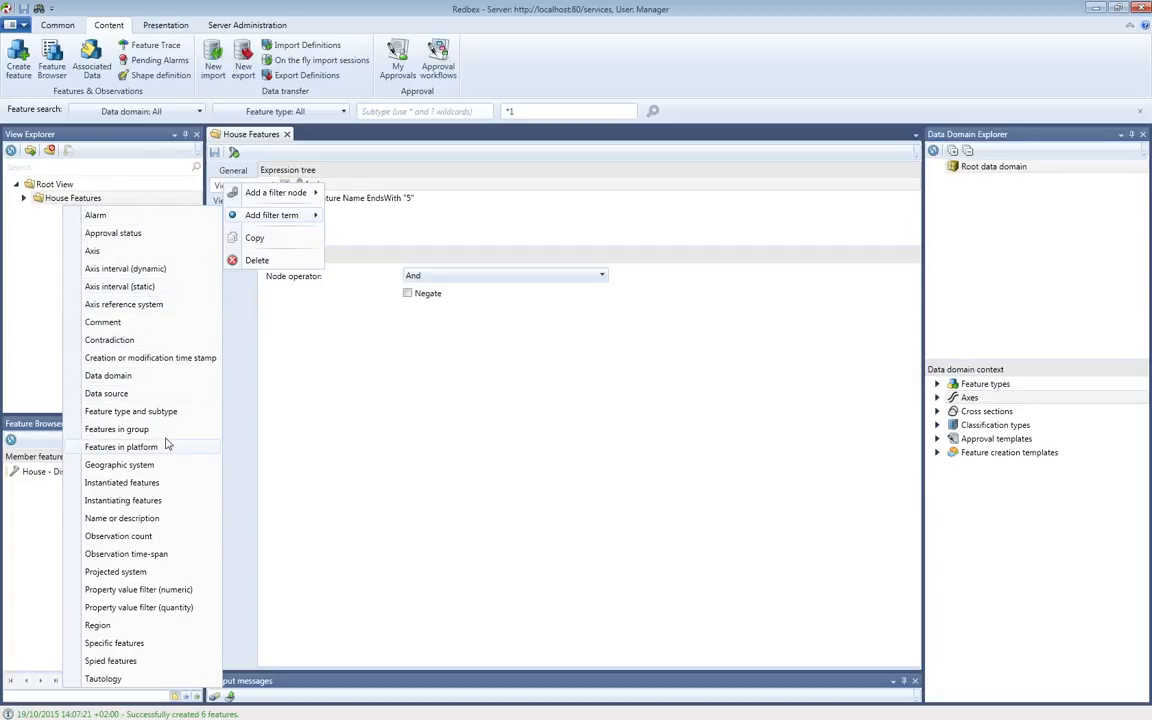
left_click(115, 519)
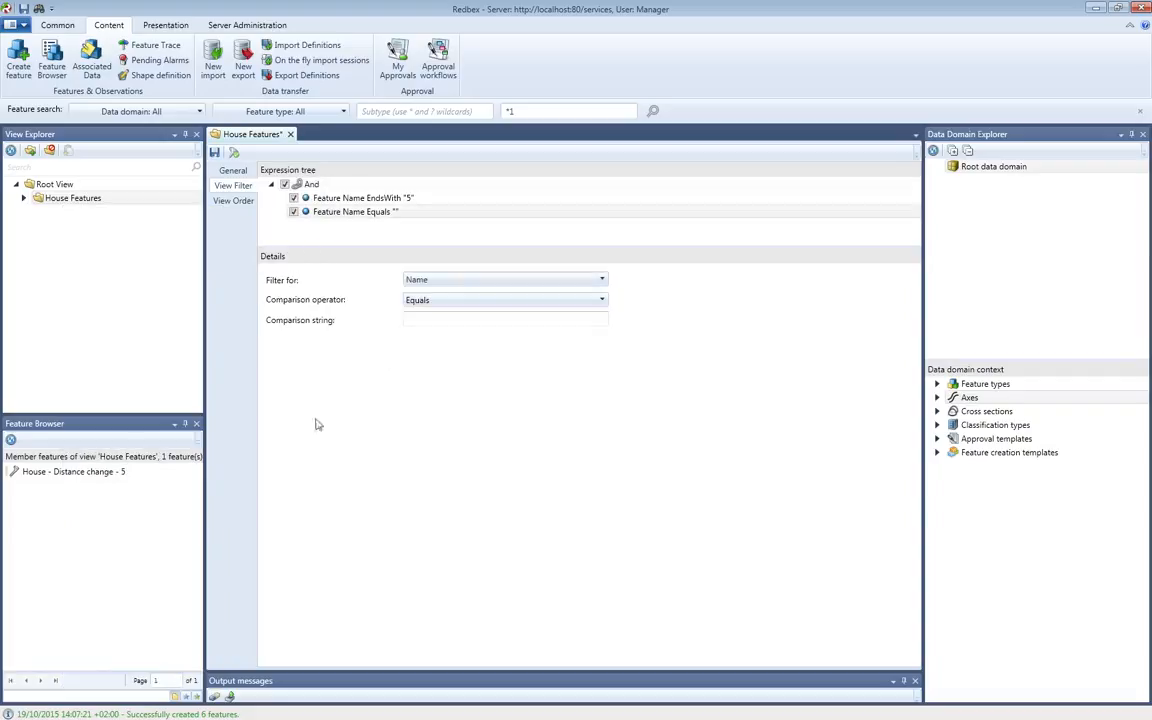
left_click(450, 304)
left_click(450, 362)
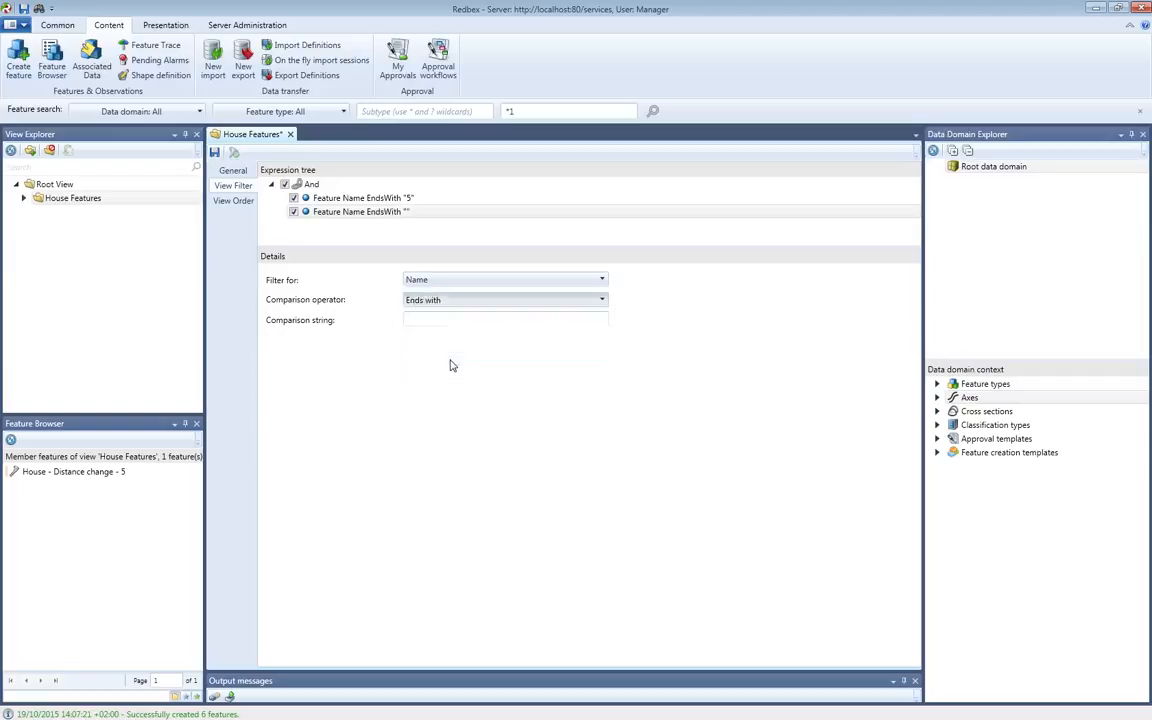
left_click(450, 319)
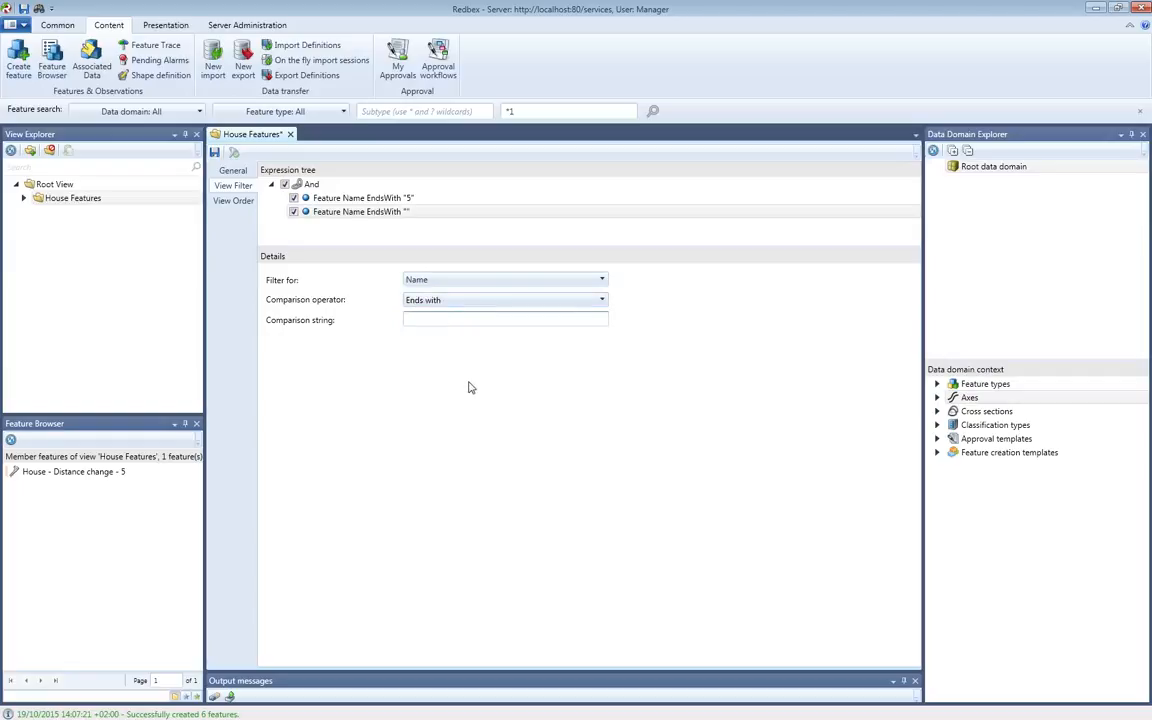
type("3")
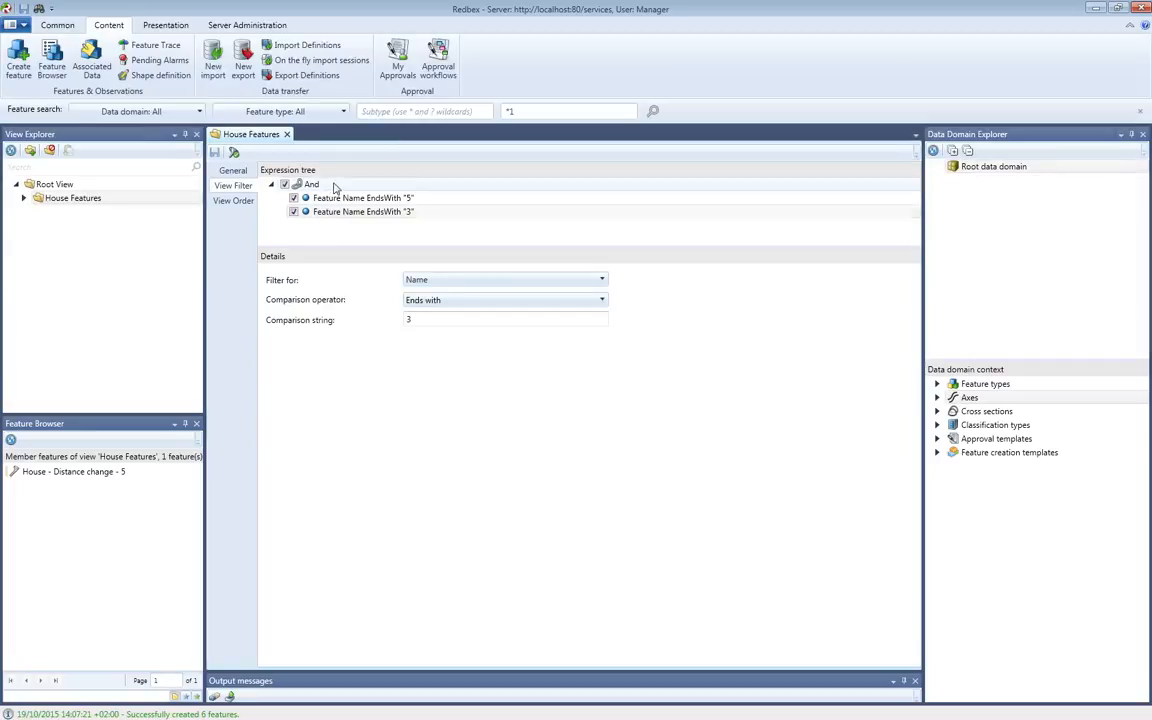
Review the And node and its two name filter terms, and test the combined filter expression.
left_click(318, 184)
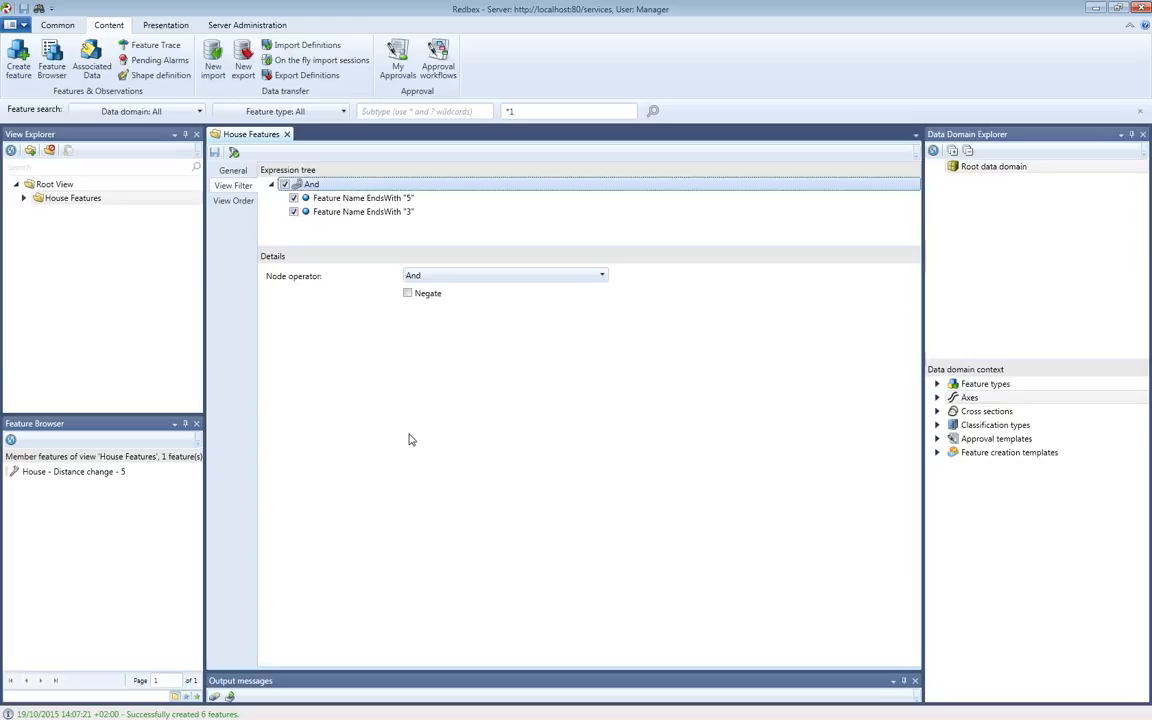
left_click(378, 198)
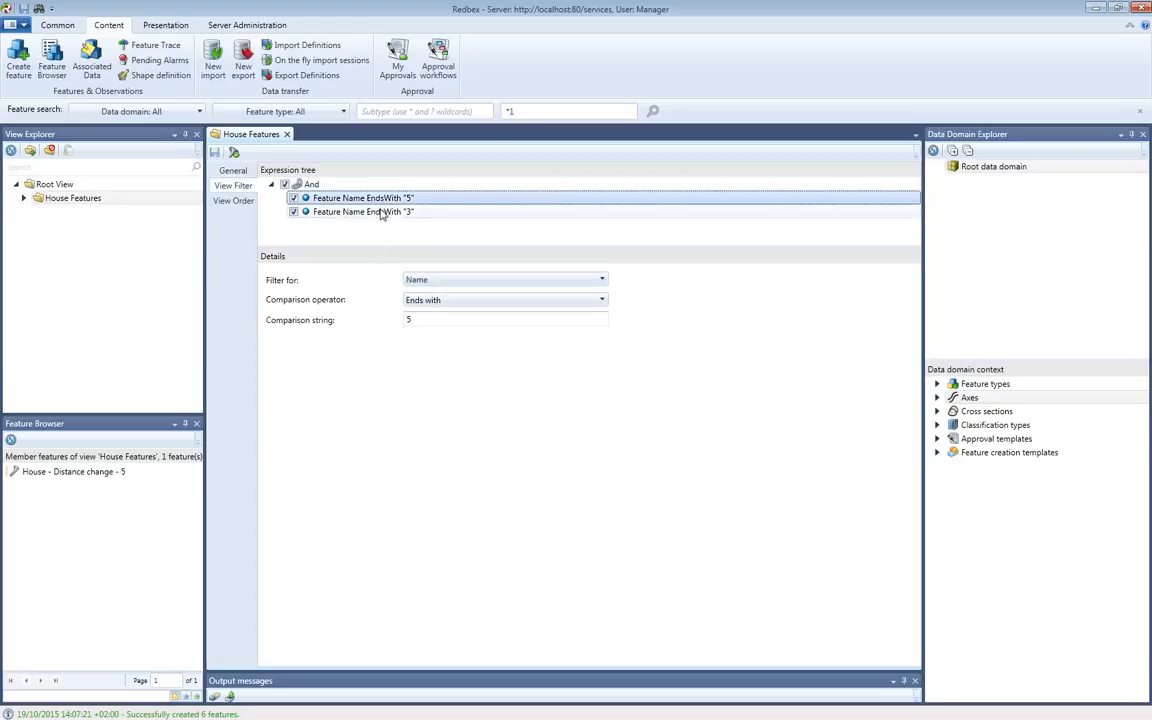
left_click(380, 212)
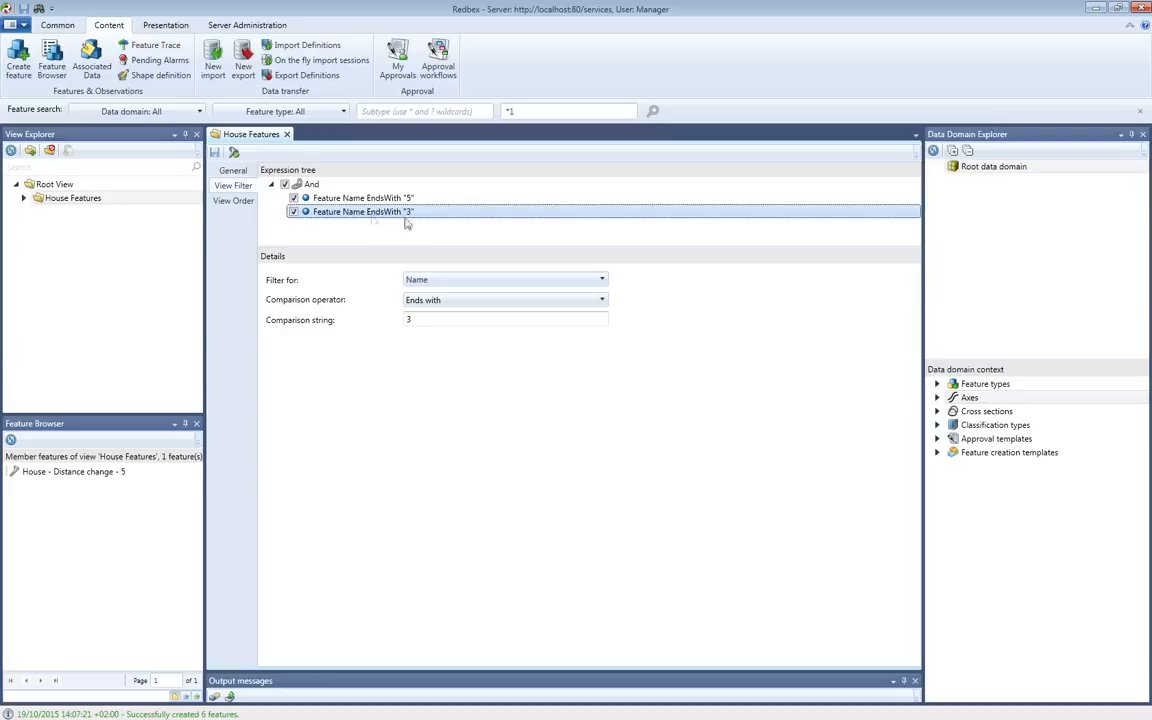
left_click(370, 200)
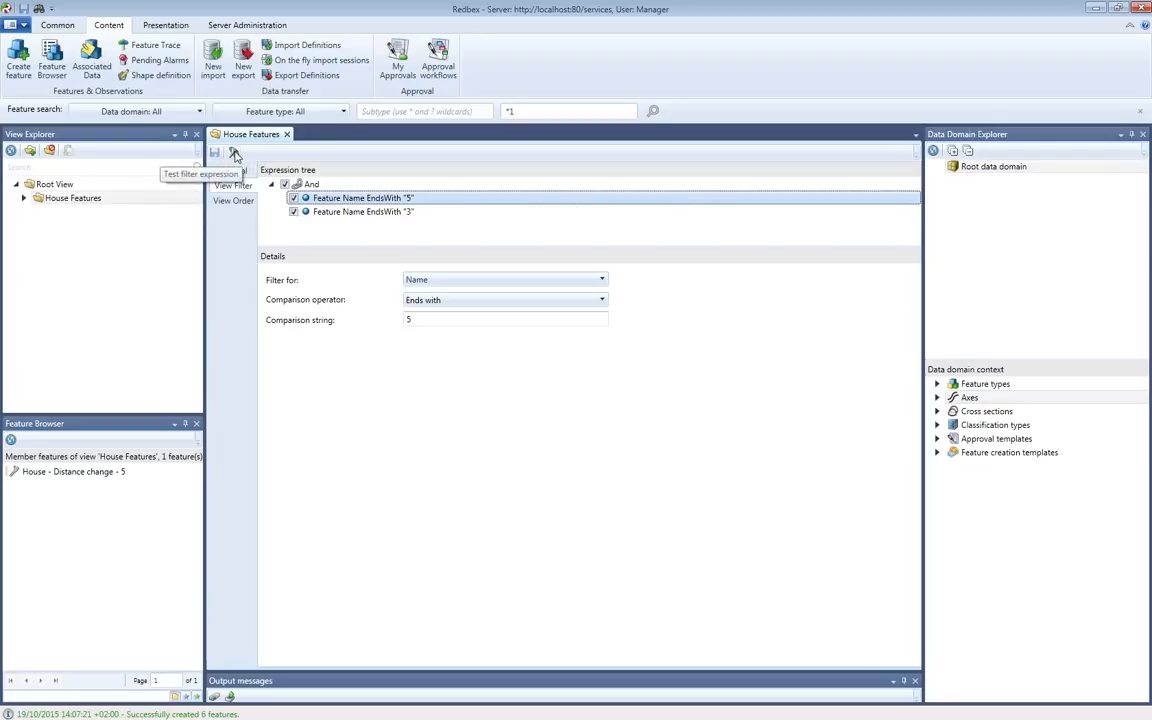
left_click(235, 153)
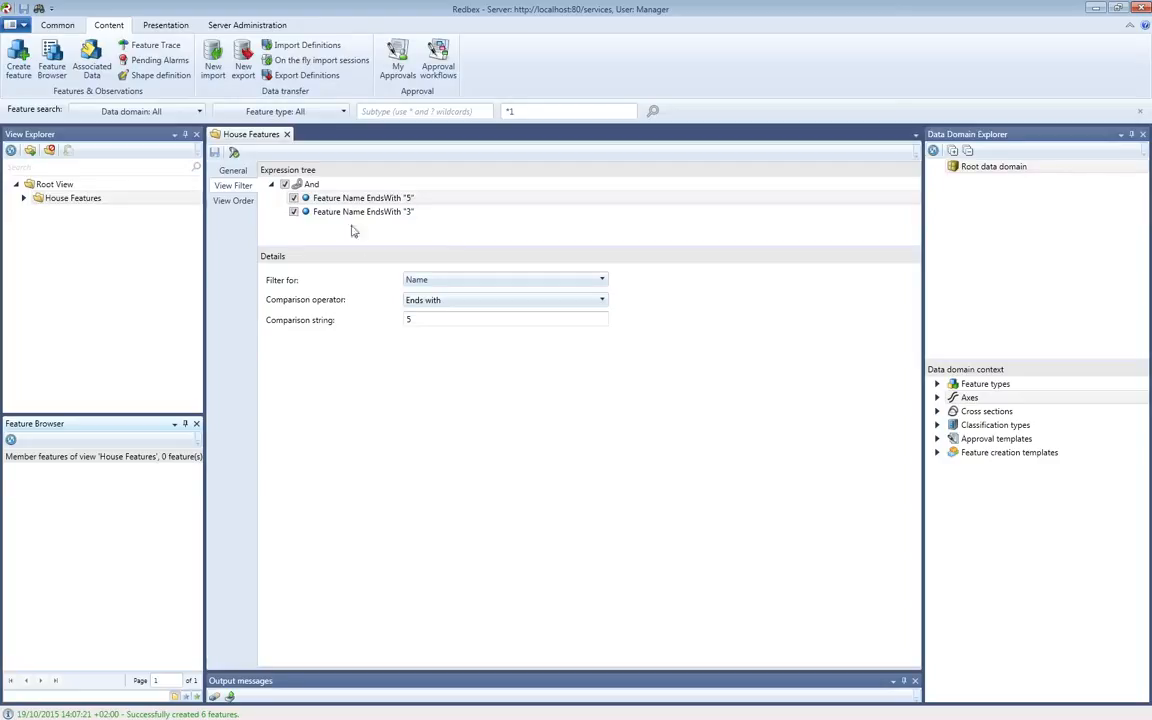
Change the node operator joining the two name filter terms to Or, and save and test the view filter.
left_click(305, 184)
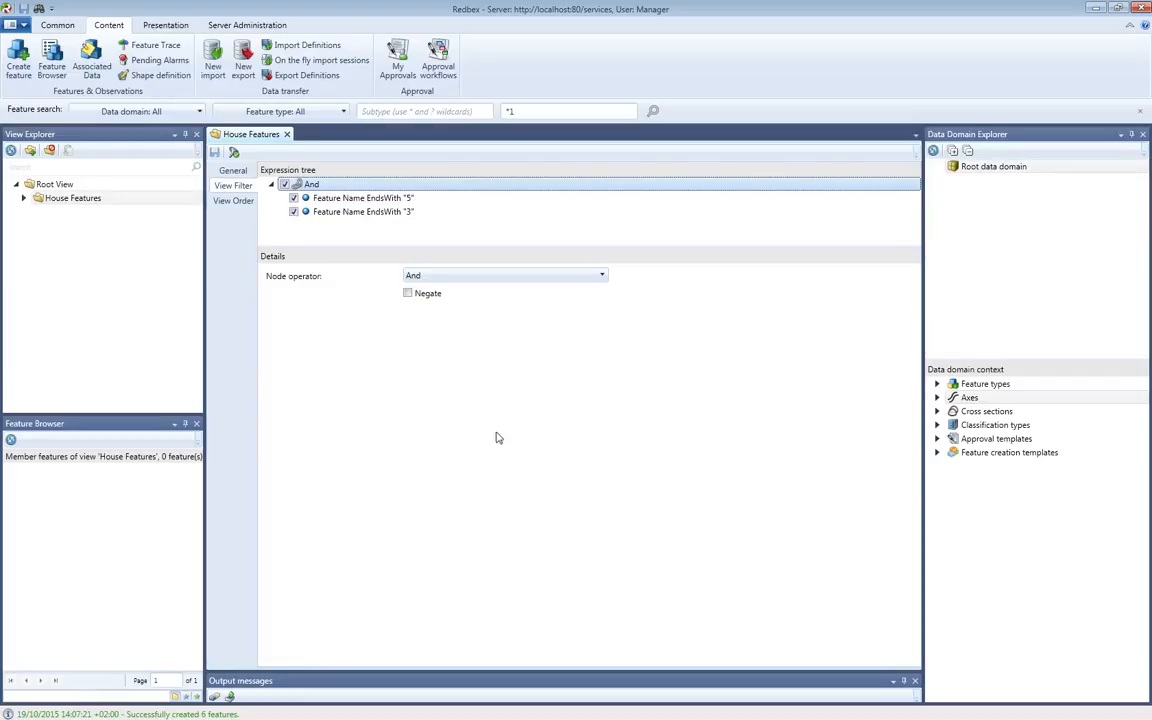
left_click(382, 197)
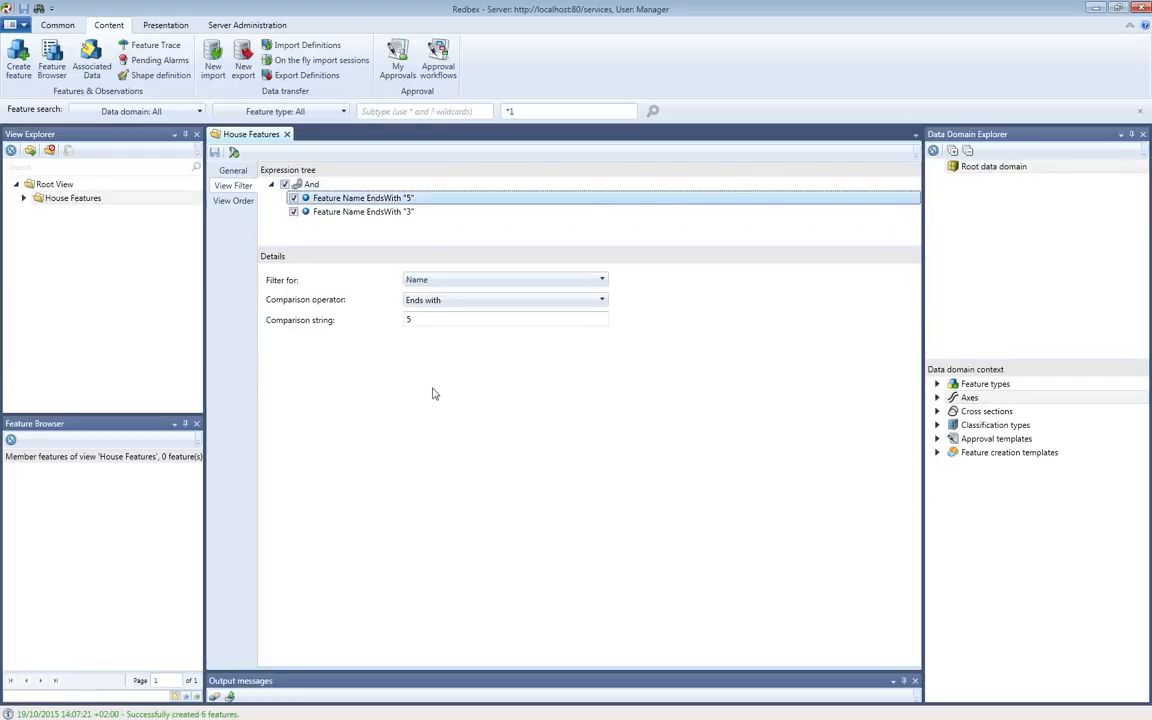
left_click(372, 211)
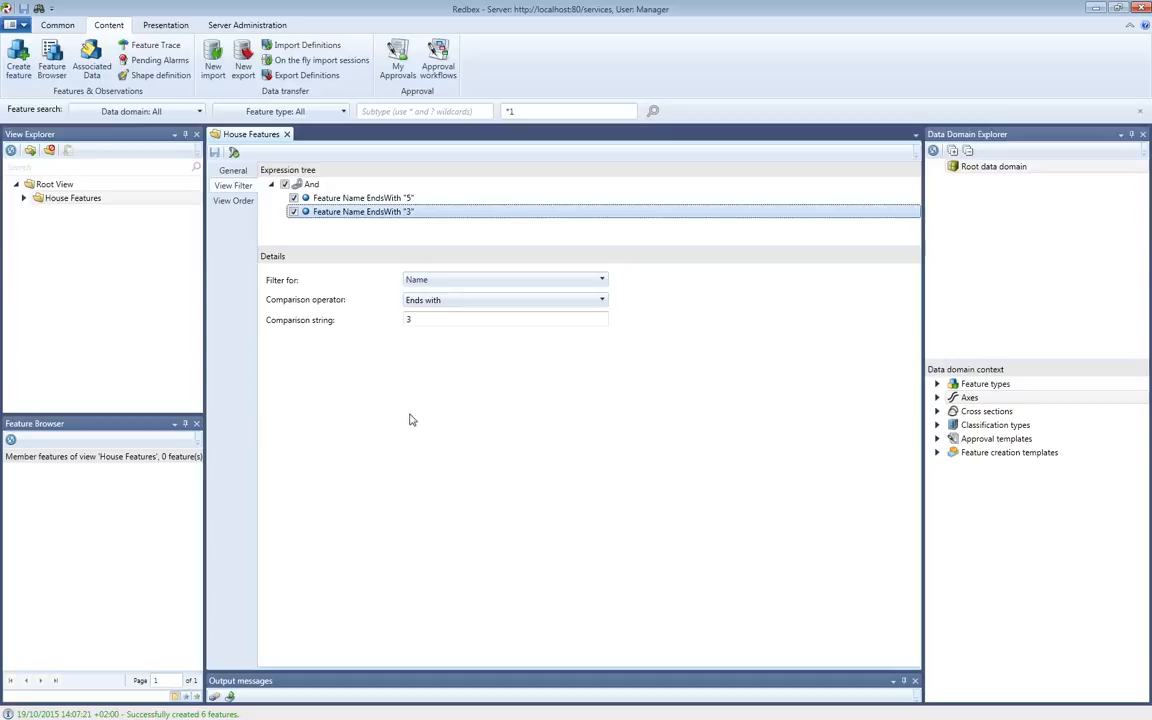
left_click(312, 185)
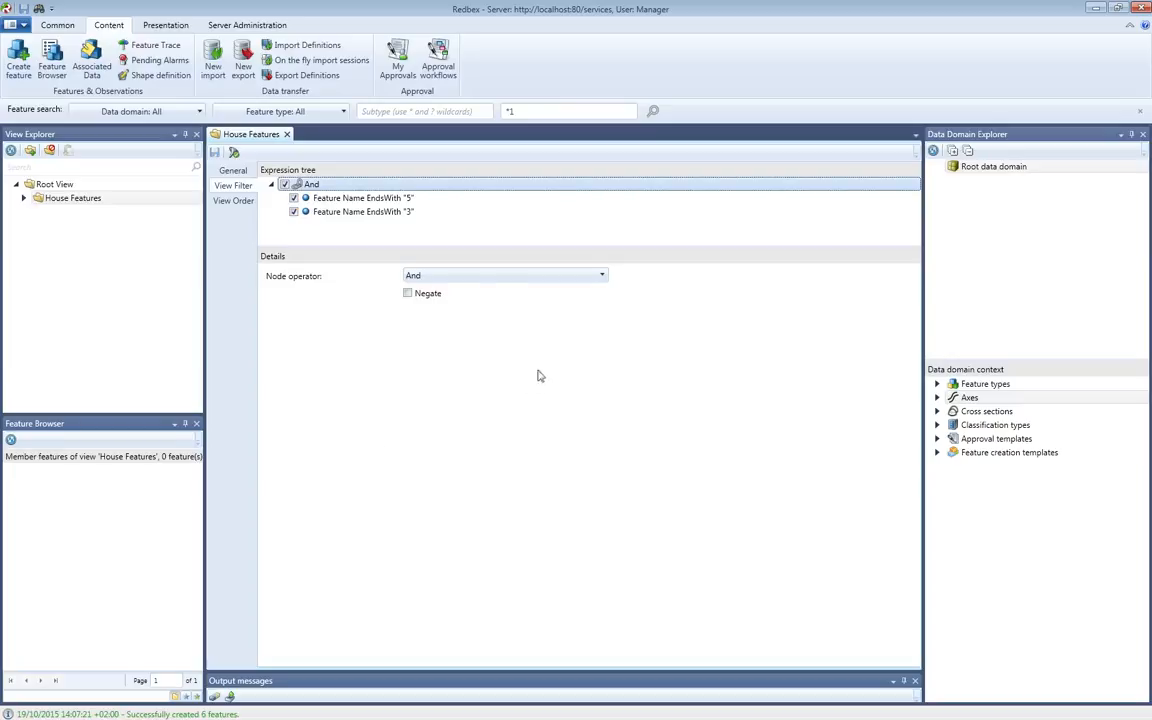
left_click(604, 278)
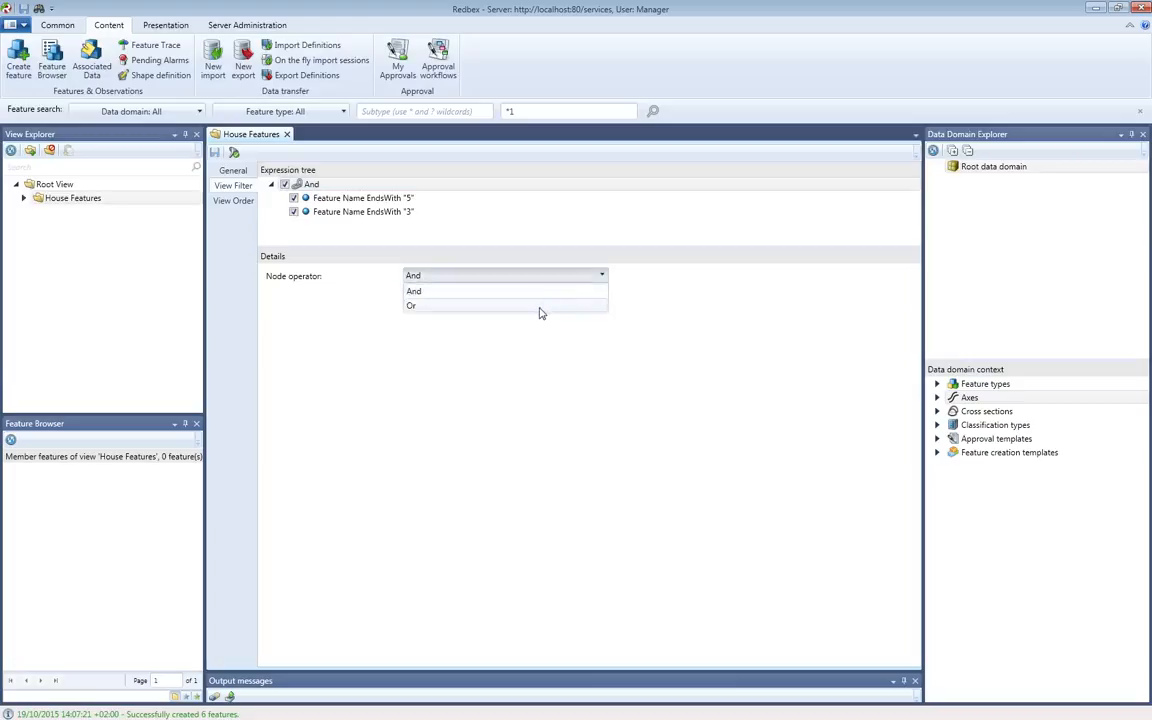
left_click(540, 306)
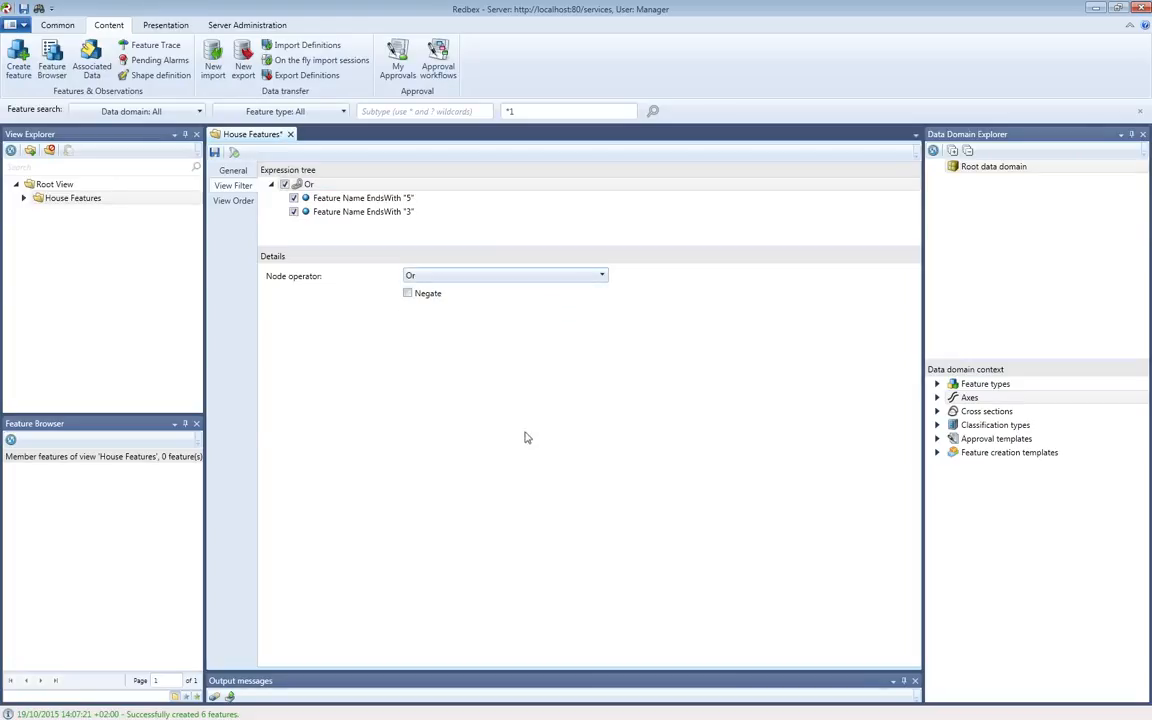
left_click(214, 152)
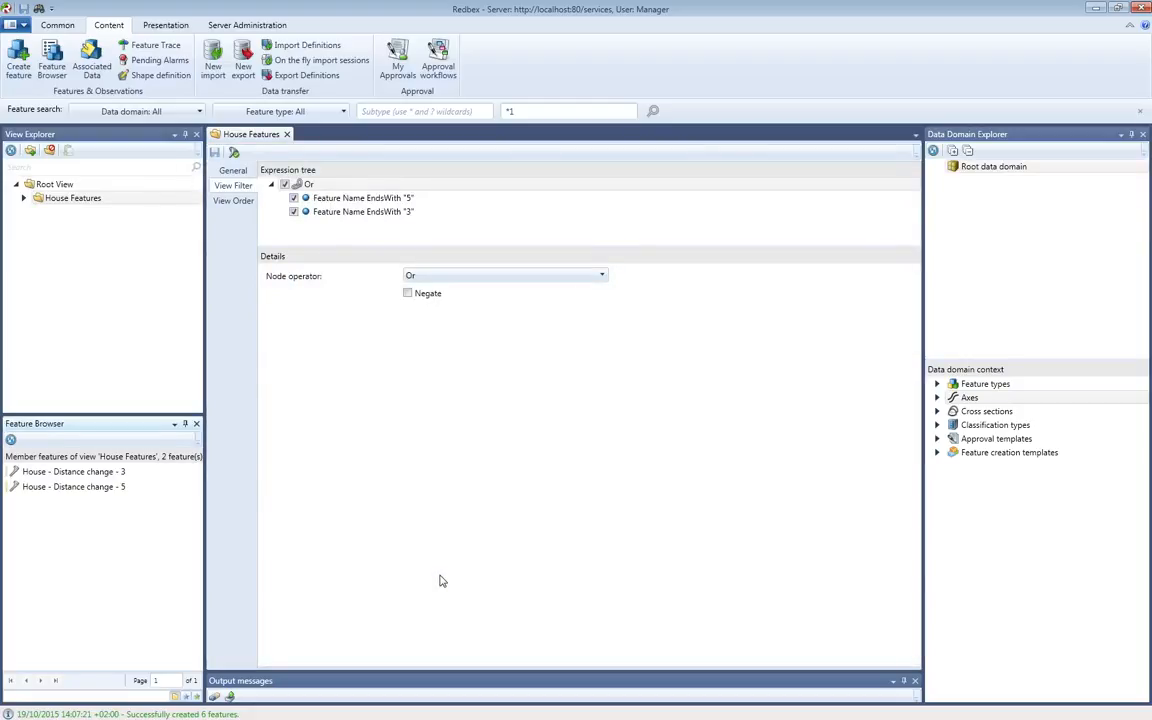
Add an Observation count filter term to the Or node, with comparison operator Greater than and comparison value 0.
mouse_move(139, 478)
right_click(329, 190)
mouse_move(300, 220)
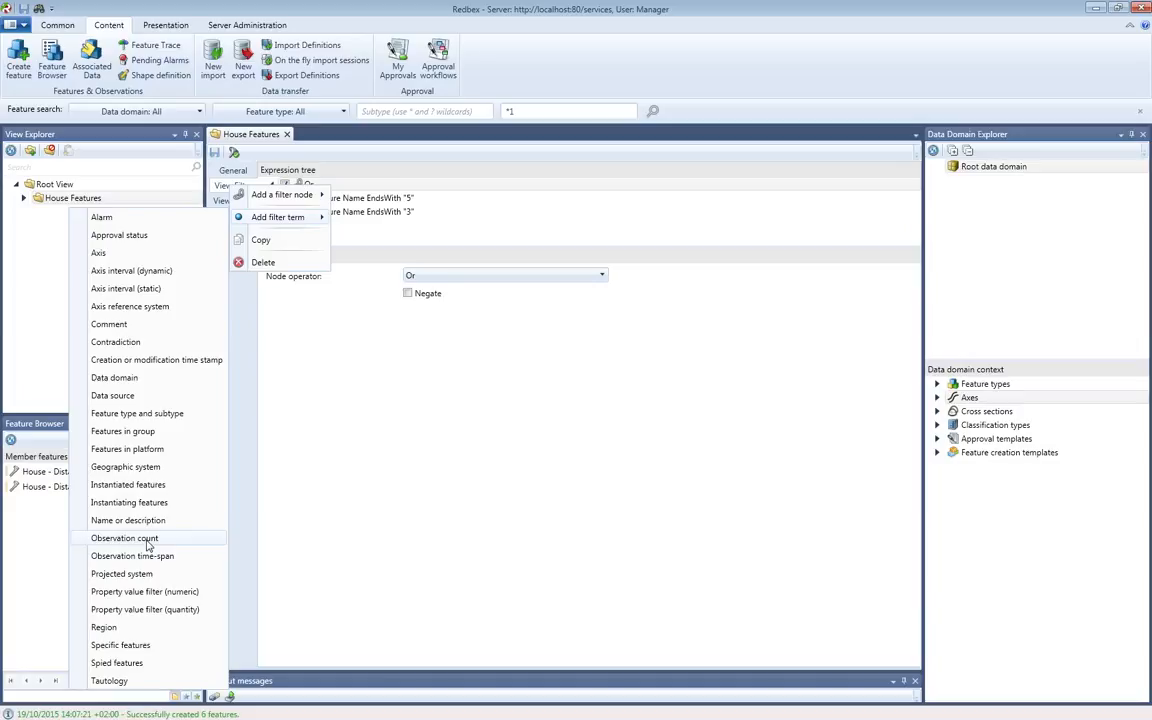
left_click(125, 538)
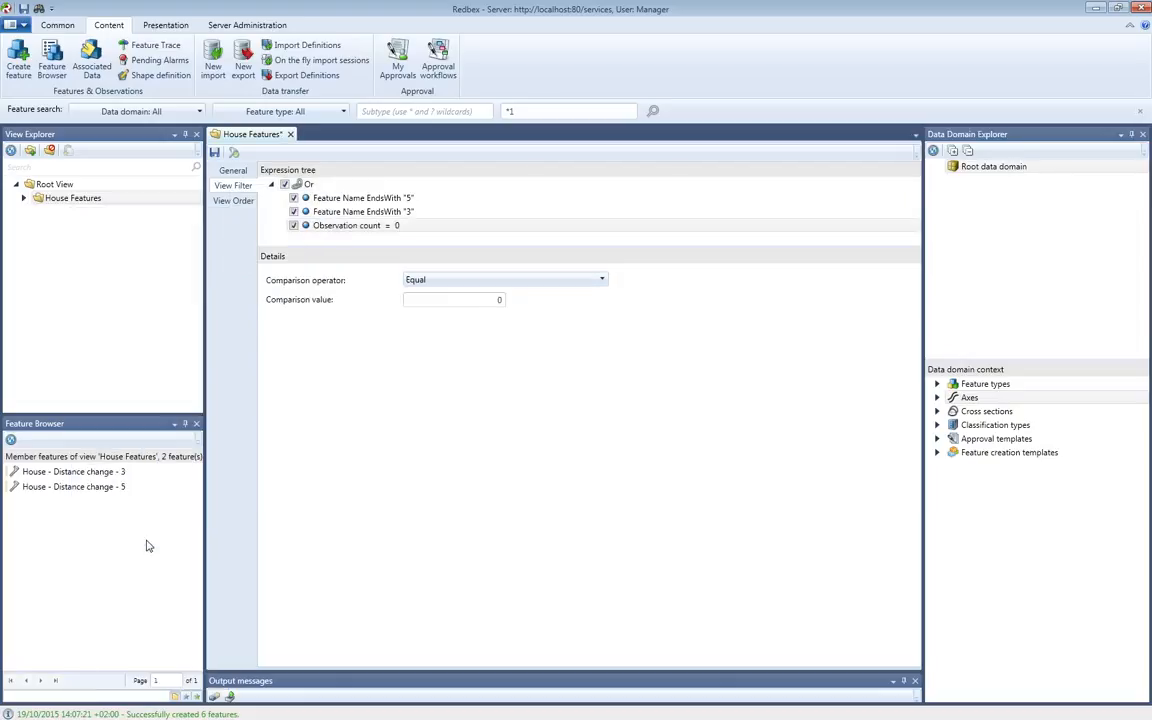
left_click(599, 282)
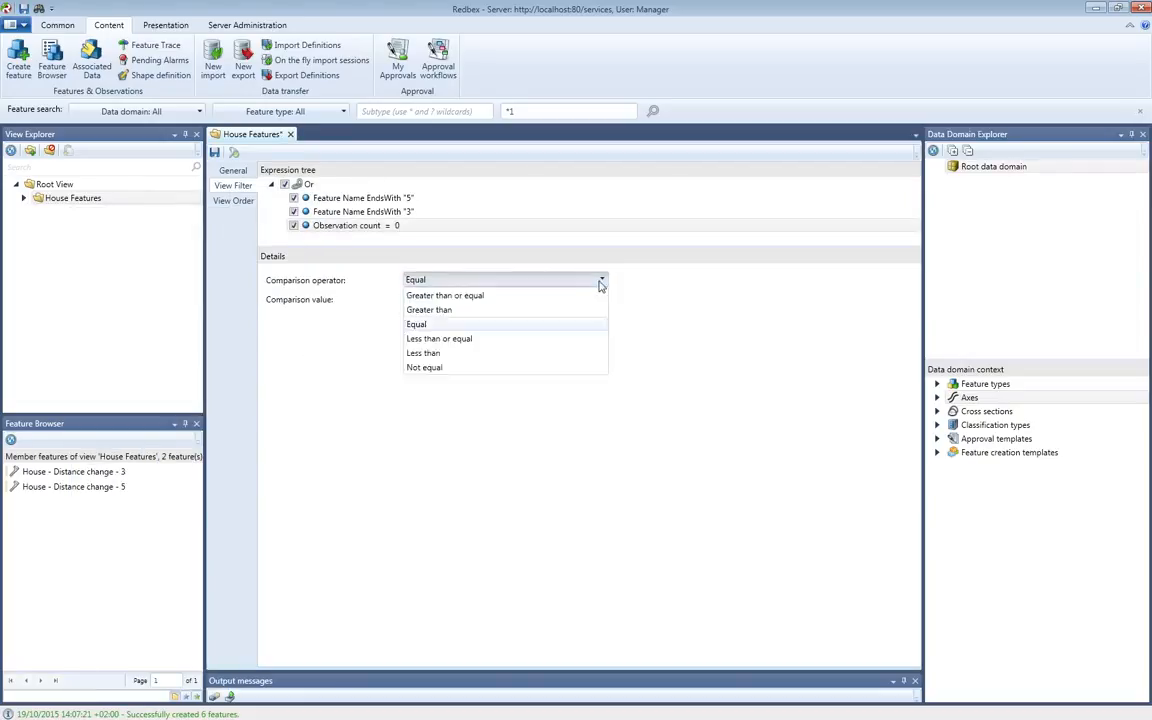
left_click(466, 311)
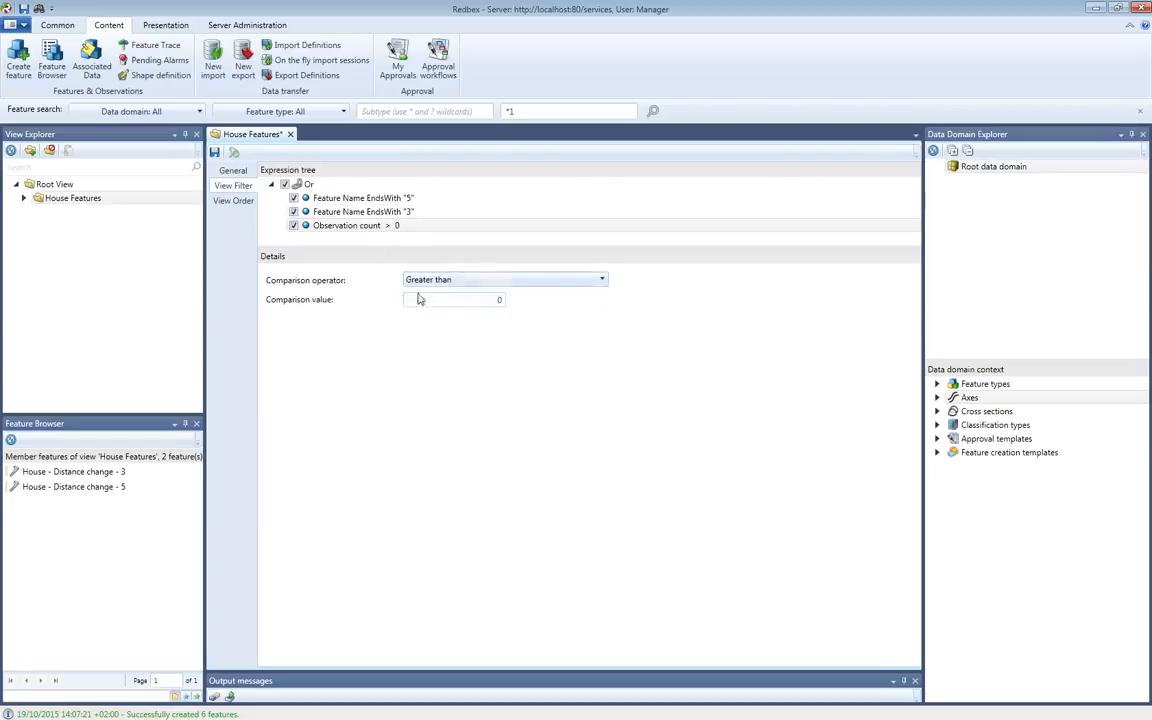
left_click(477, 301)
right_click(310, 185)
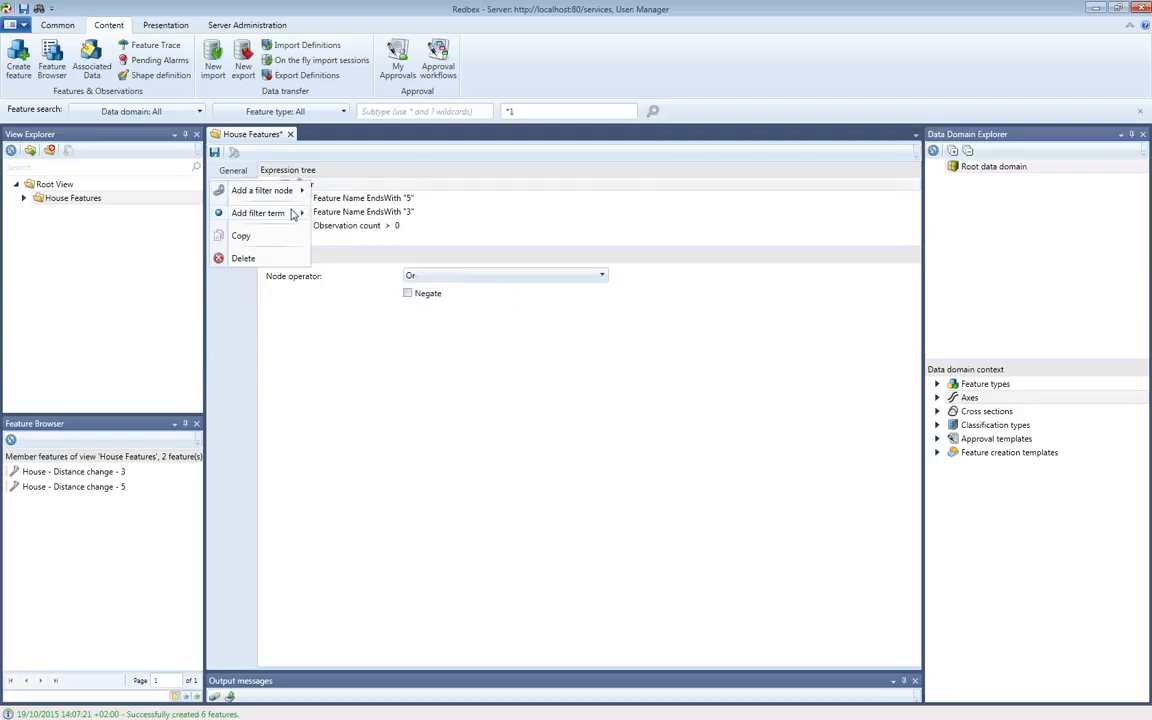
mouse_move(290, 214)
key("Escape")
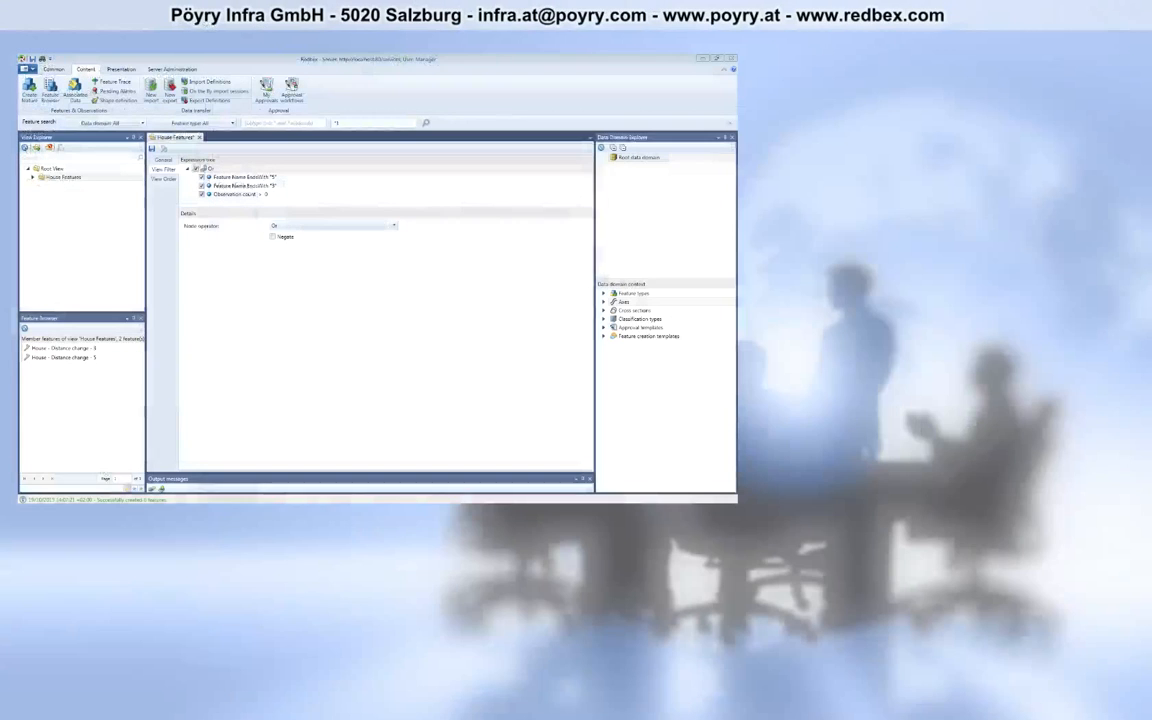